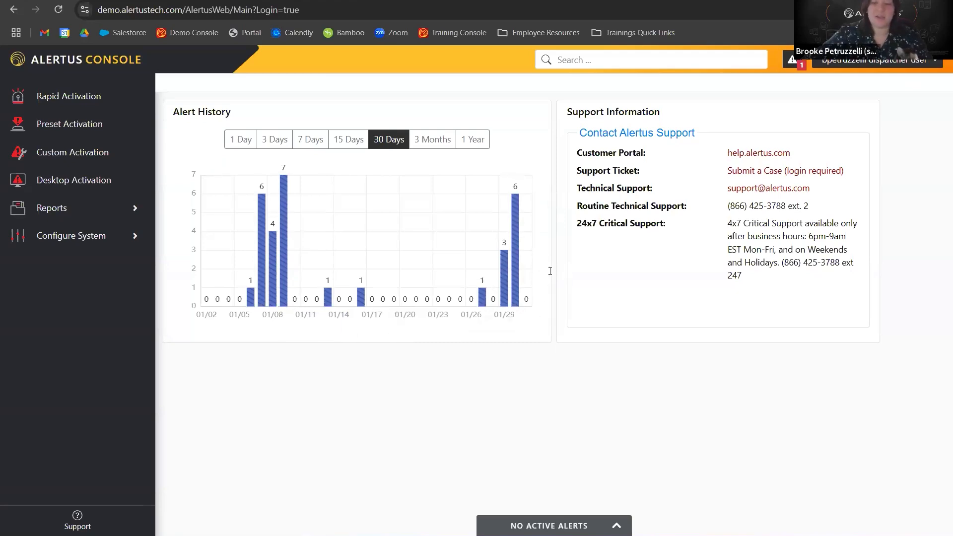
Inspect the user account menu and the system error notification details.
click(889, 63)
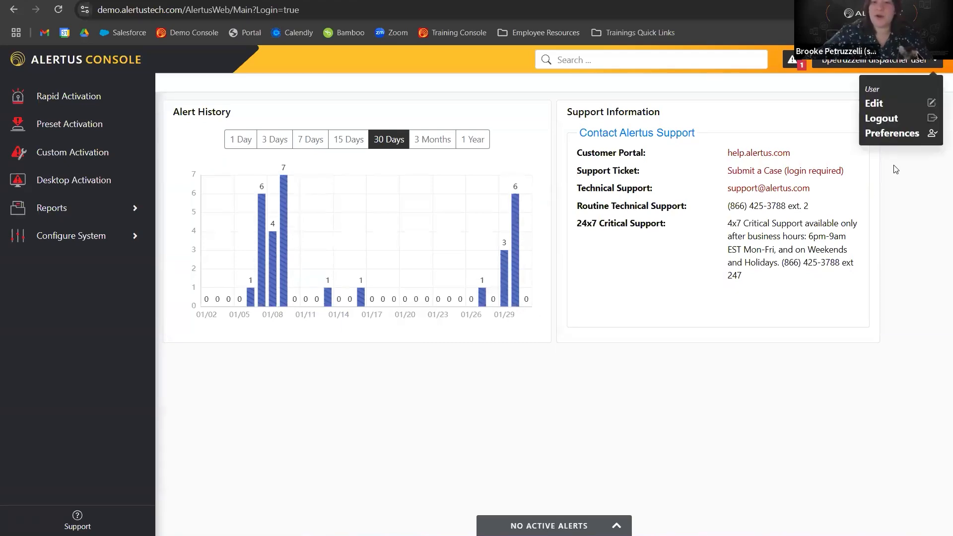
click(889, 63)
click(795, 63)
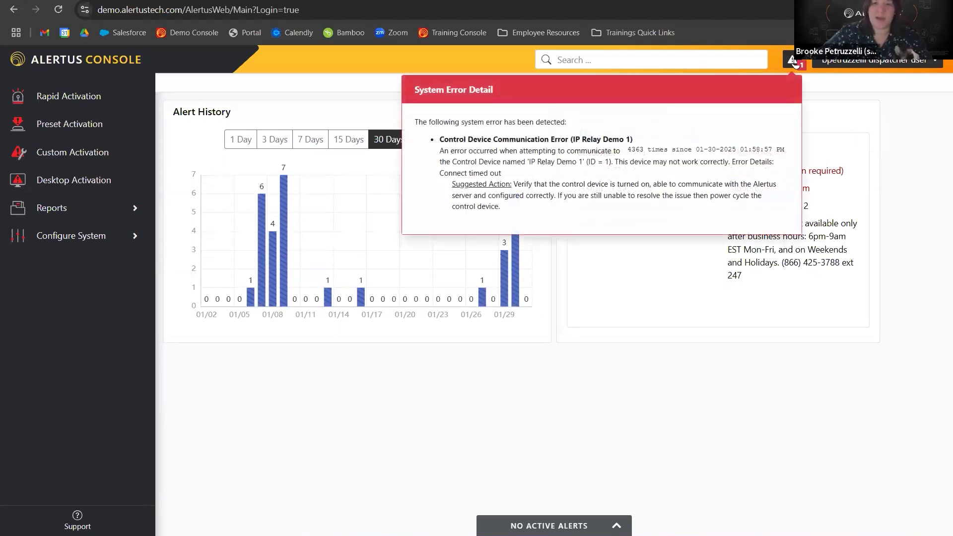
click(796, 67)
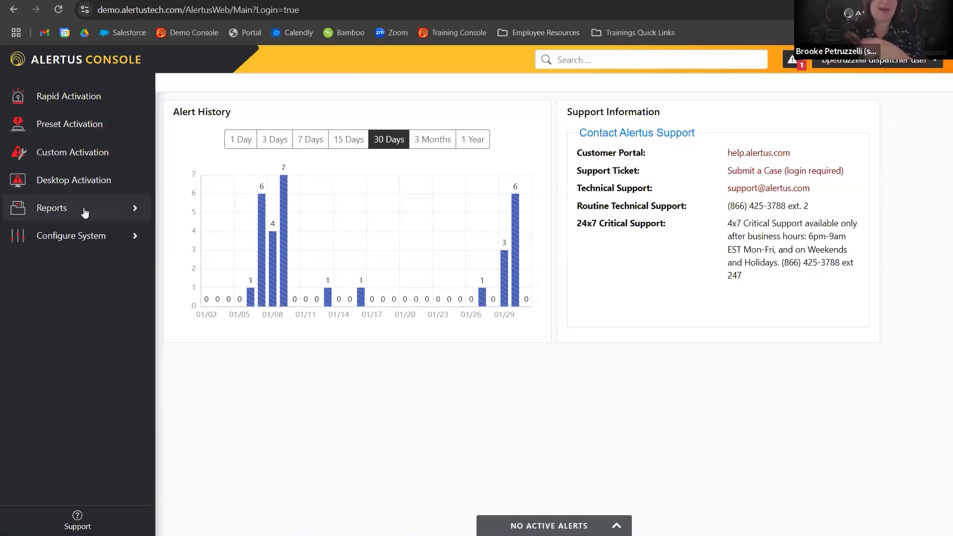
Open the Preset Alerts configuration list and mark Fire (Building 1) as a Quick Access preset.
click(53, 238)
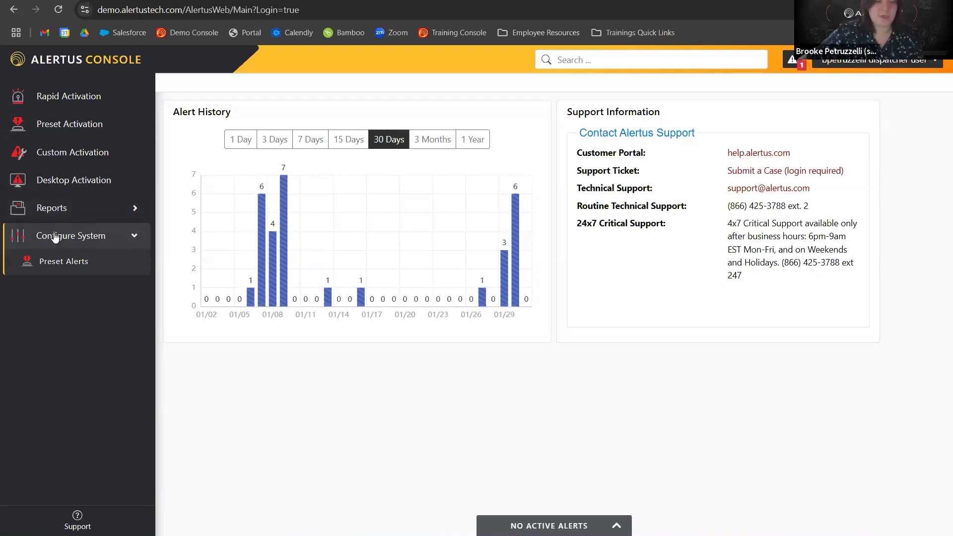
click(55, 267)
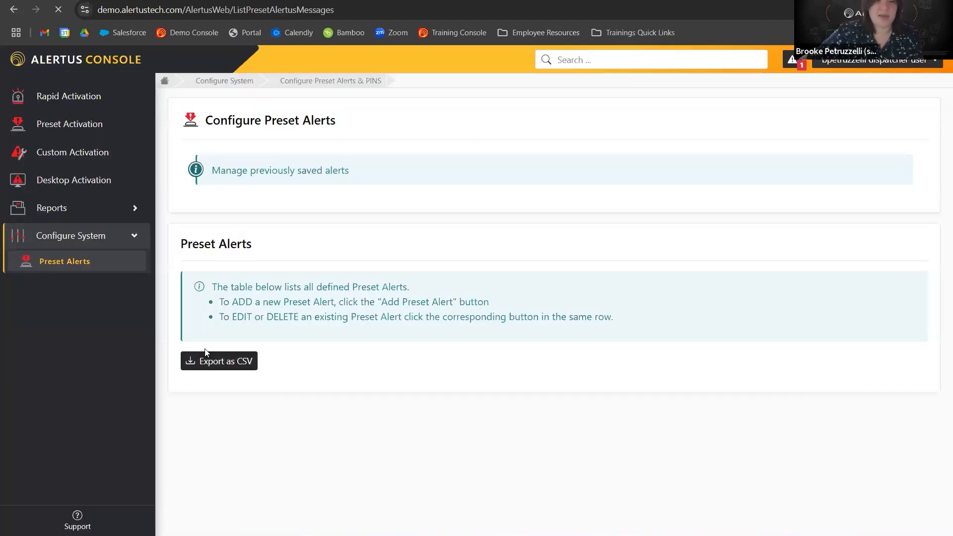
scroll(206, 362, down, 5)
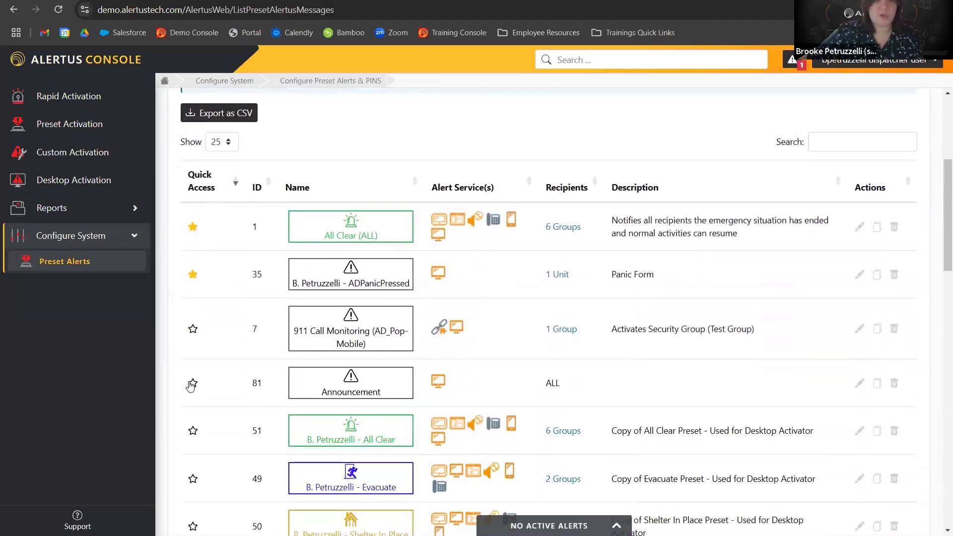
scroll(188, 367, down, 4)
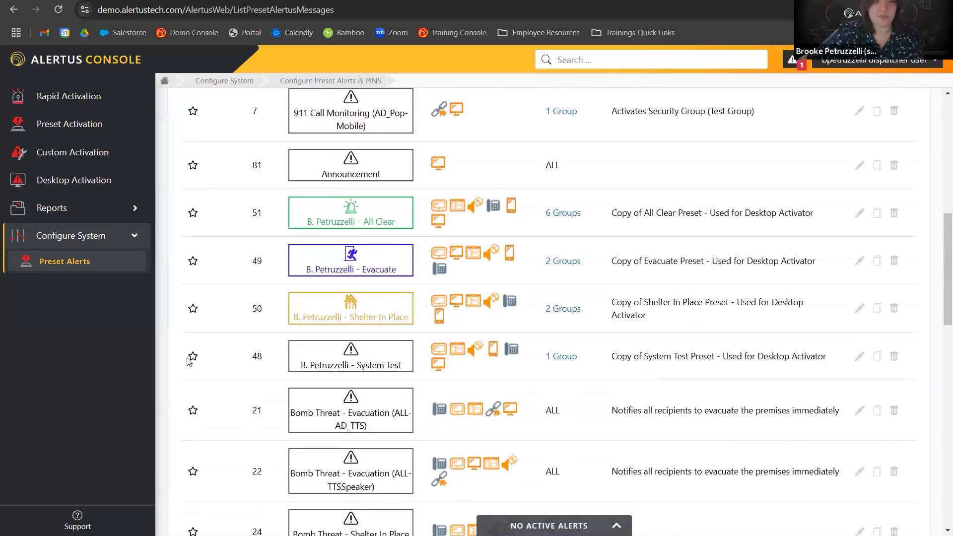
scroll(189, 361, down, 13)
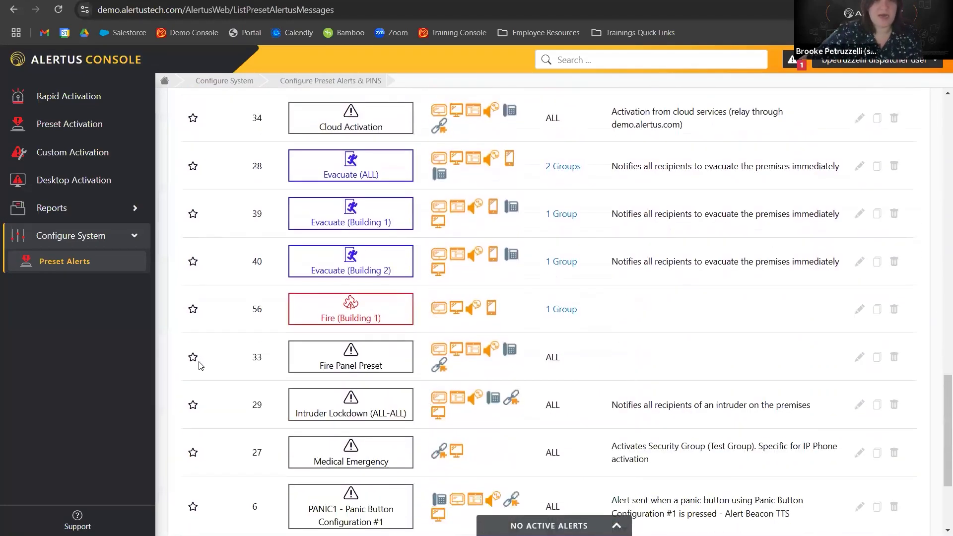
click(194, 313)
Compare the Quick Access presets on the Preset Activation page with the starred entries in the Preset Alerts list.
click(72, 124)
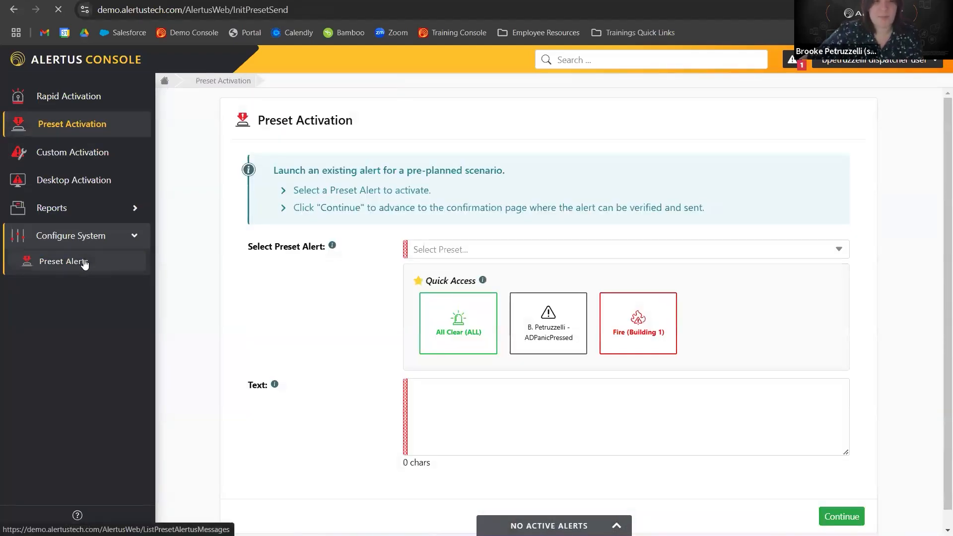
click(84, 262)
scroll(547, 407, down, 1)
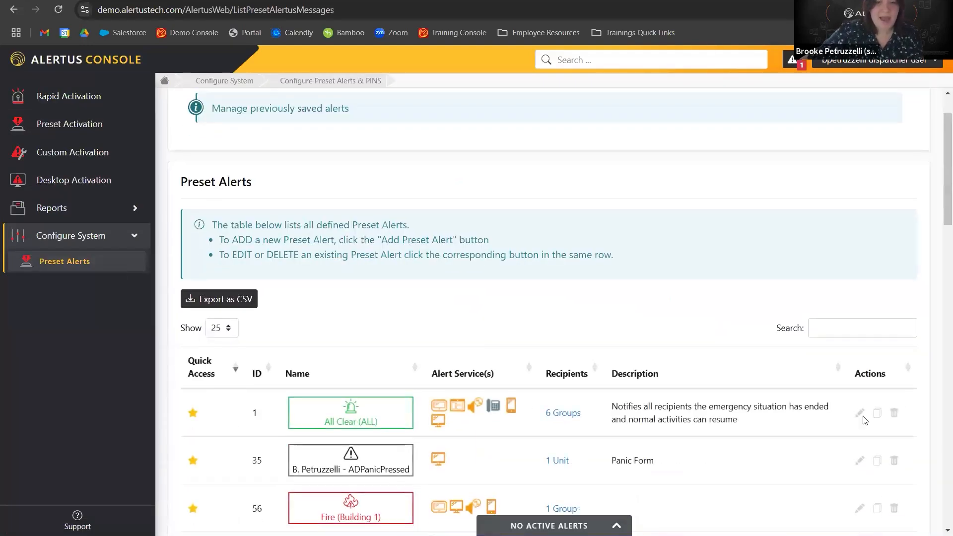
click(55, 241)
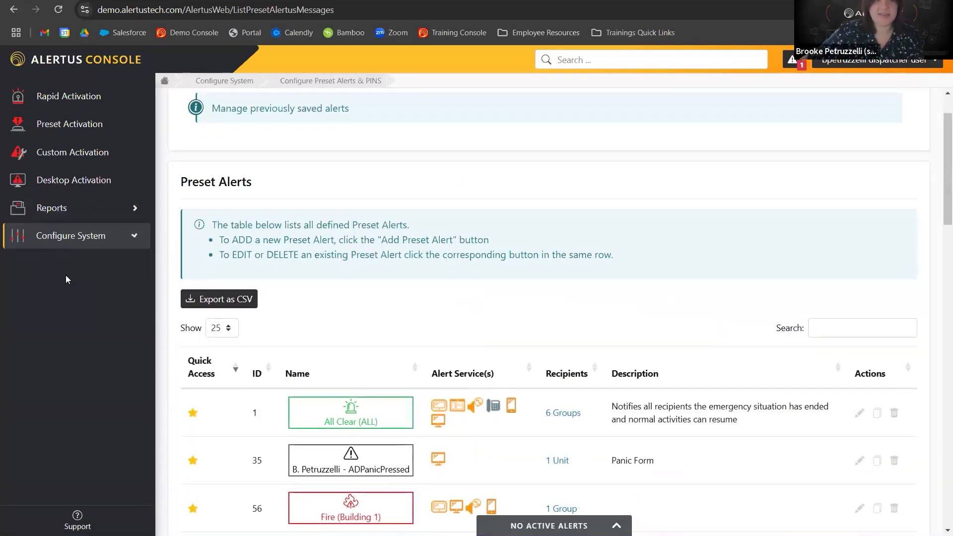
click(47, 60)
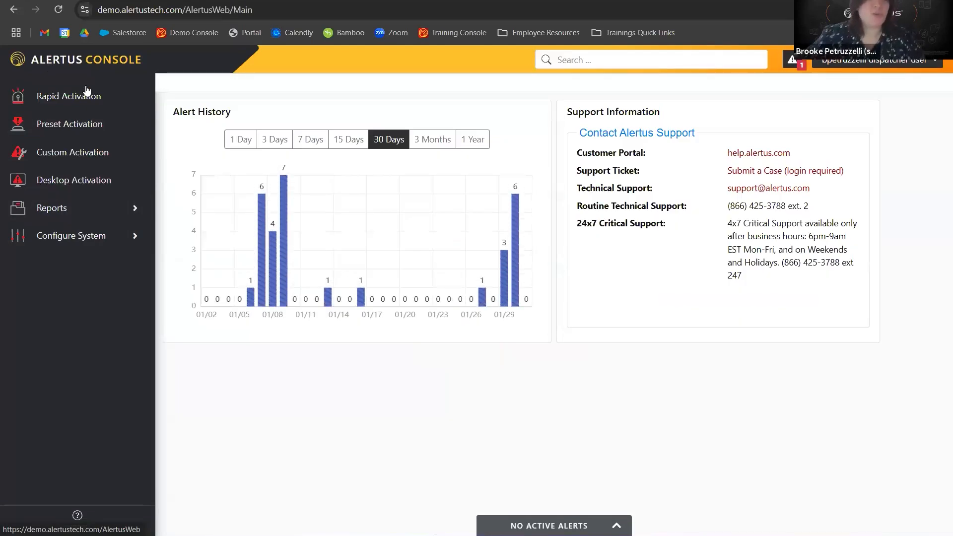
click(85, 212)
click(84, 216)
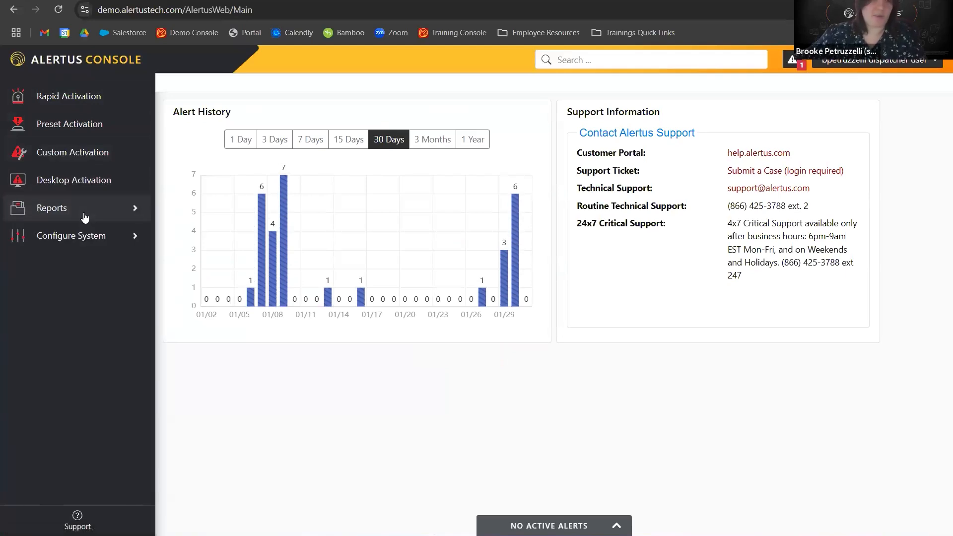
click(64, 138)
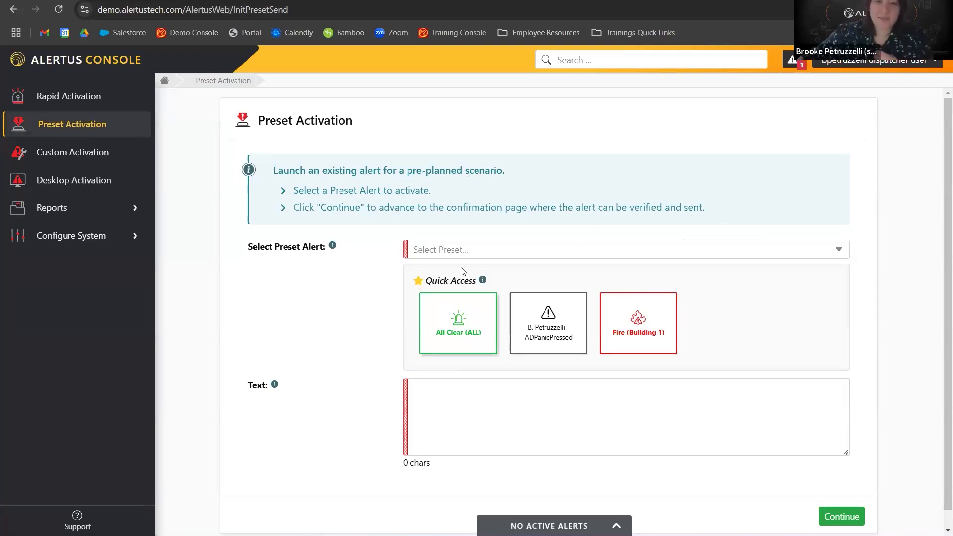
click(455, 250)
scroll(501, 328, down, 1)
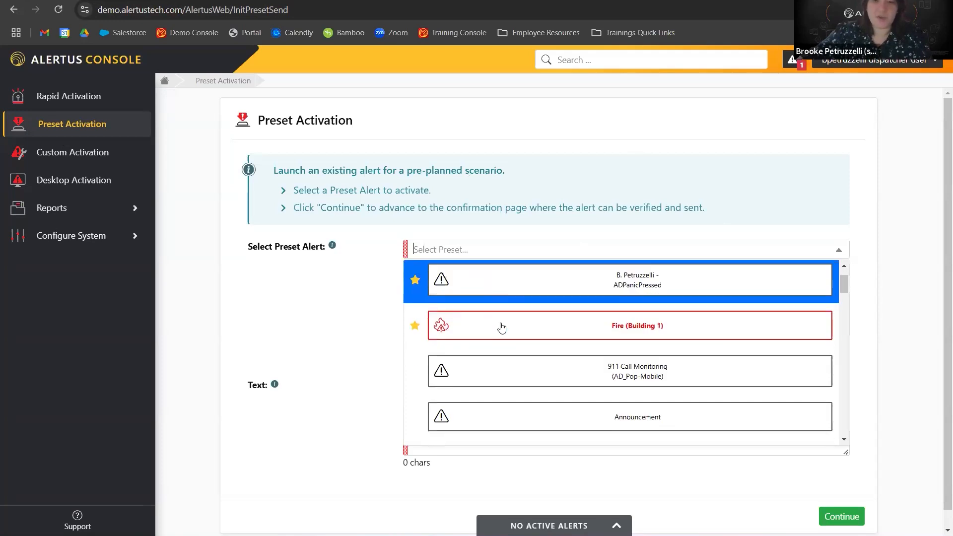
scroll(498, 366, down, 5)
scroll(498, 367, down, 15)
scroll(500, 367, up, 20)
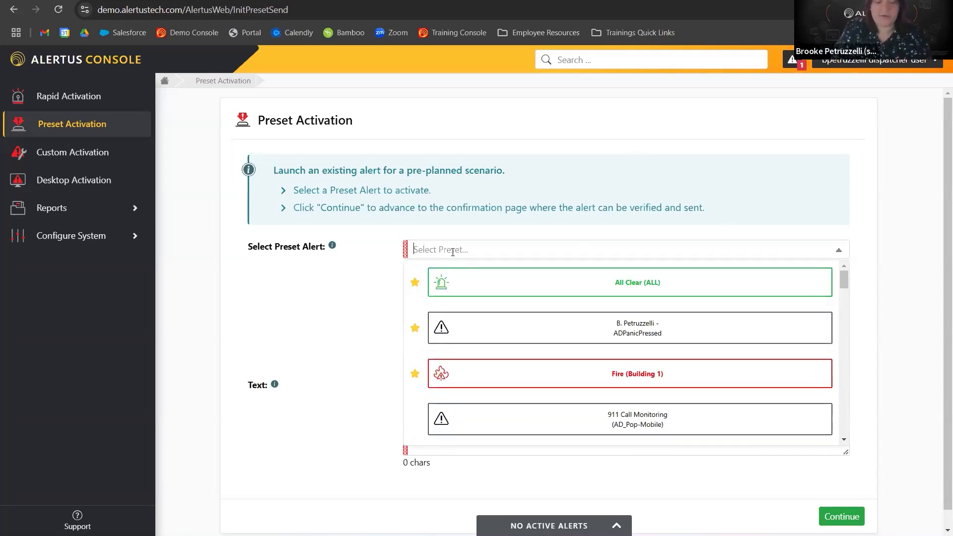
text(eva)
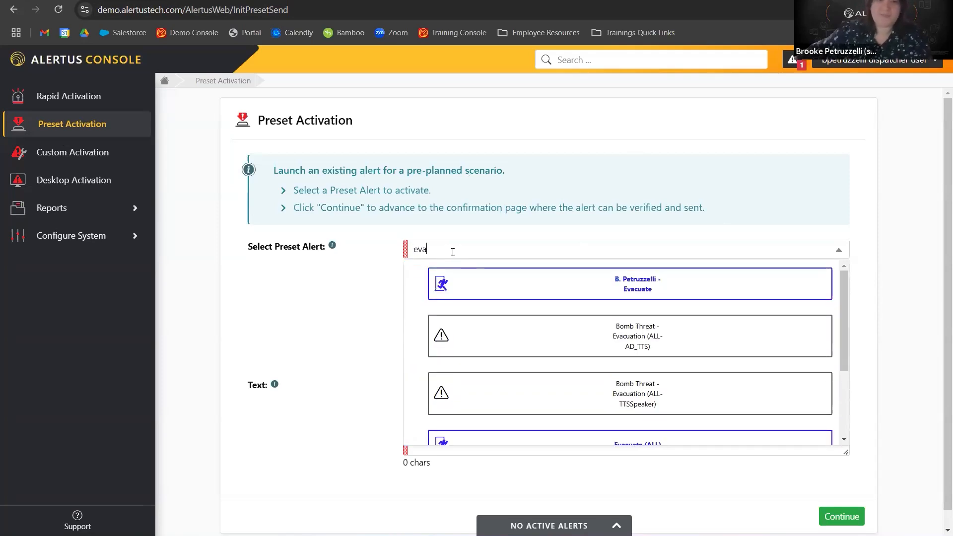
click(502, 286)
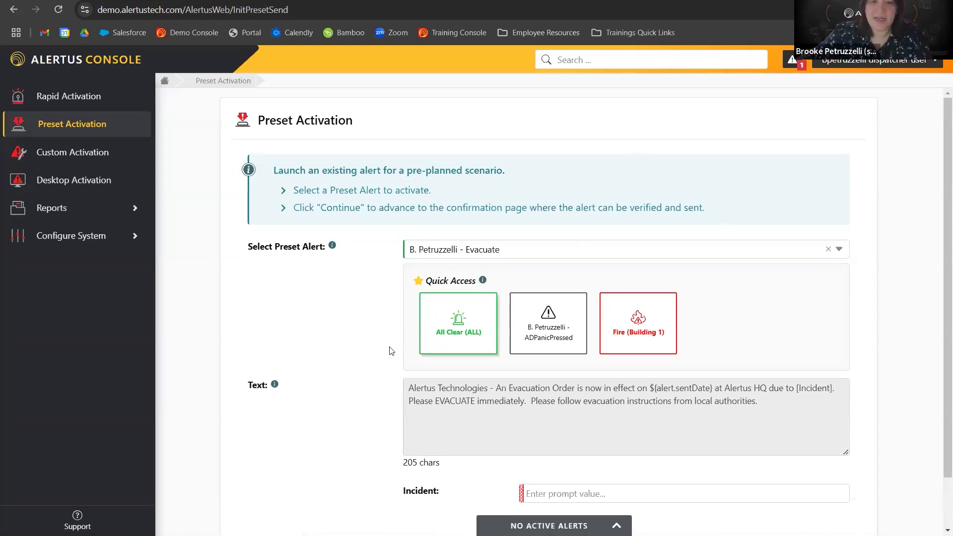
Fill the alert's Incident prompt with Fire.
scroll(388, 351, down, 1)
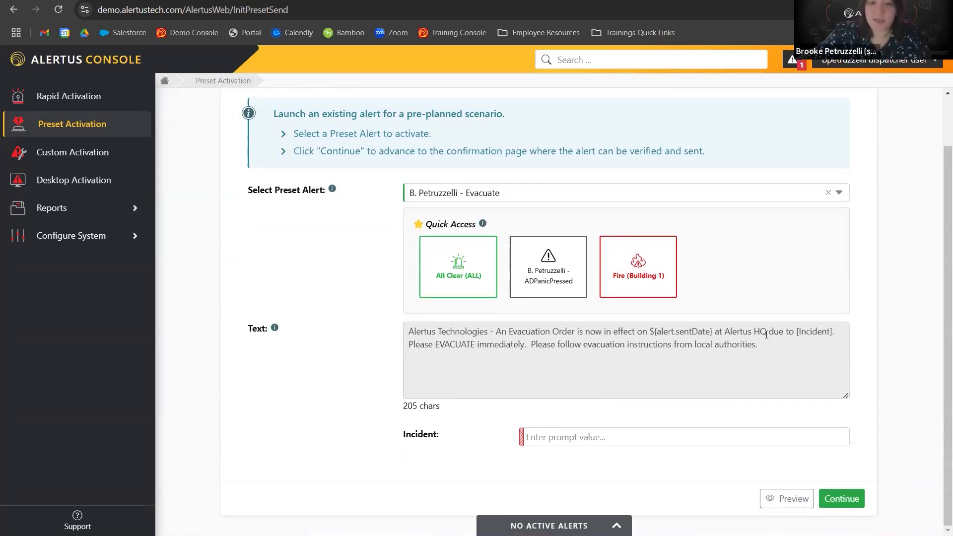
drag(796, 331, 838, 331)
click(542, 437)
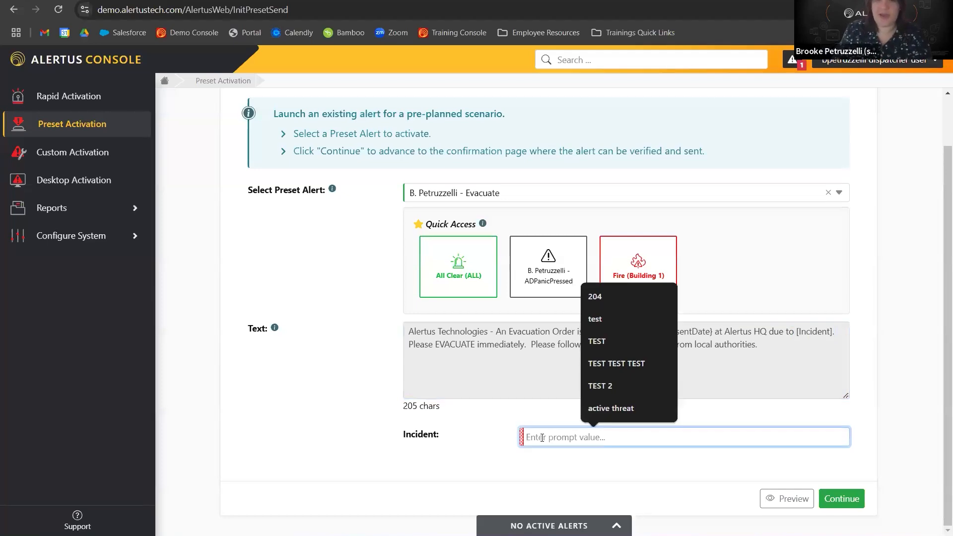
text(Fire)
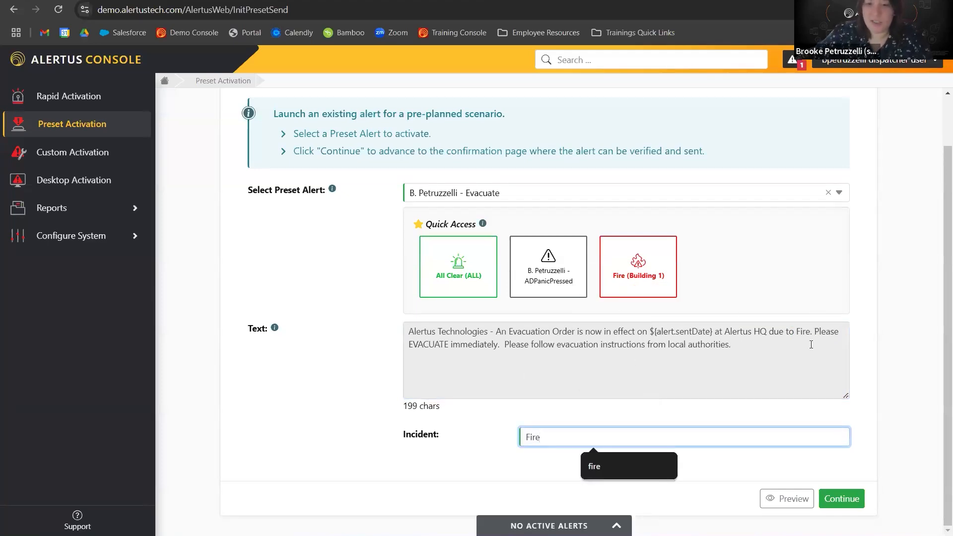
drag(814, 334, 791, 336)
click(790, 351)
click(845, 505)
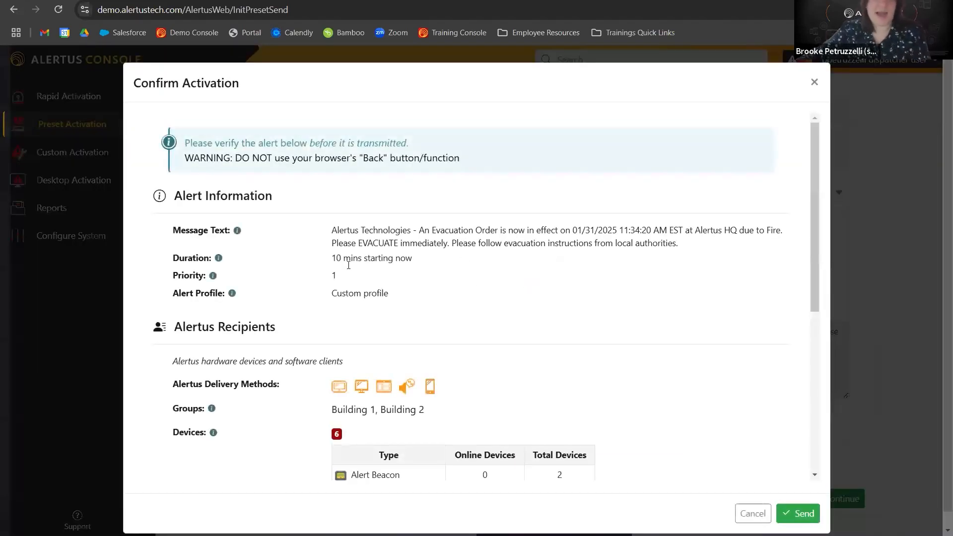
scroll(366, 230, down, 1)
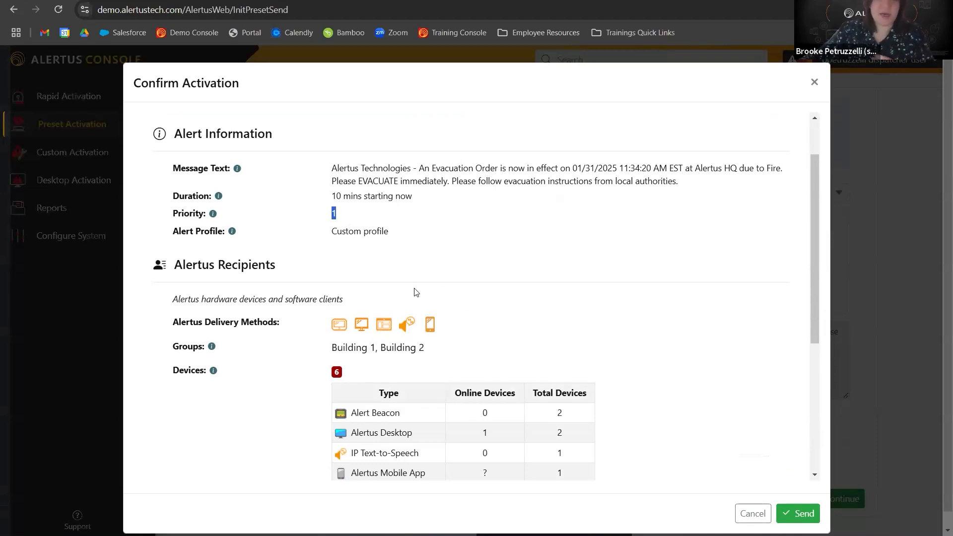
scroll(496, 372, down, 1)
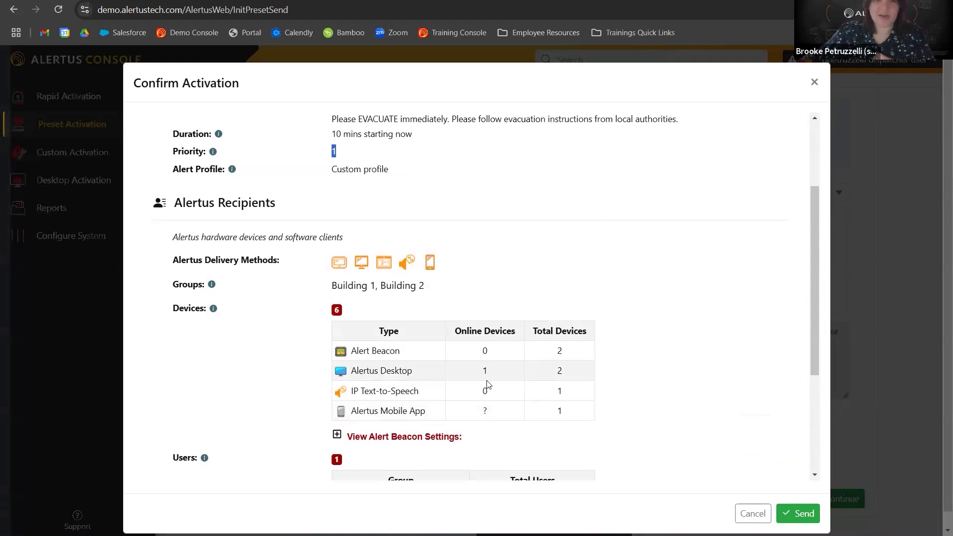
scroll(645, 378, down, 1)
scroll(630, 383, down, 2)
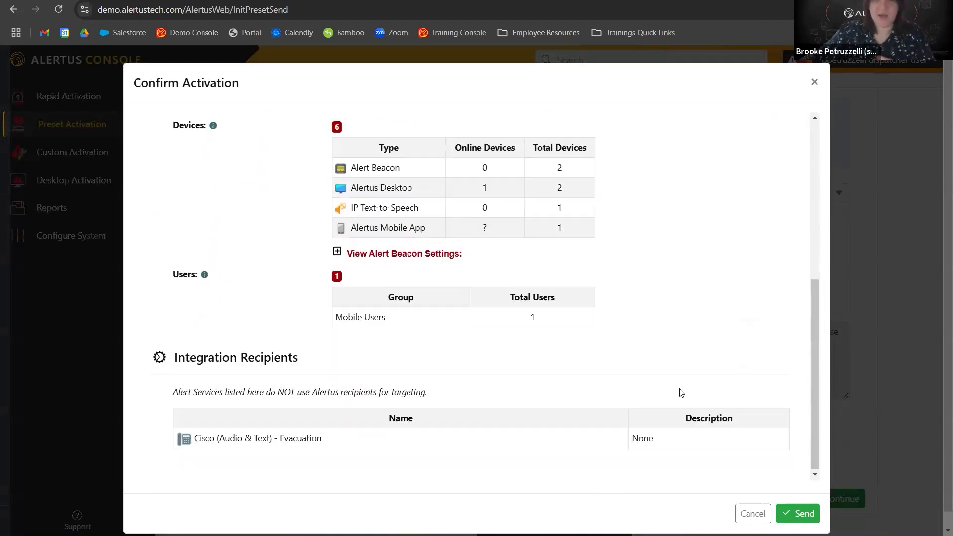
click(791, 517)
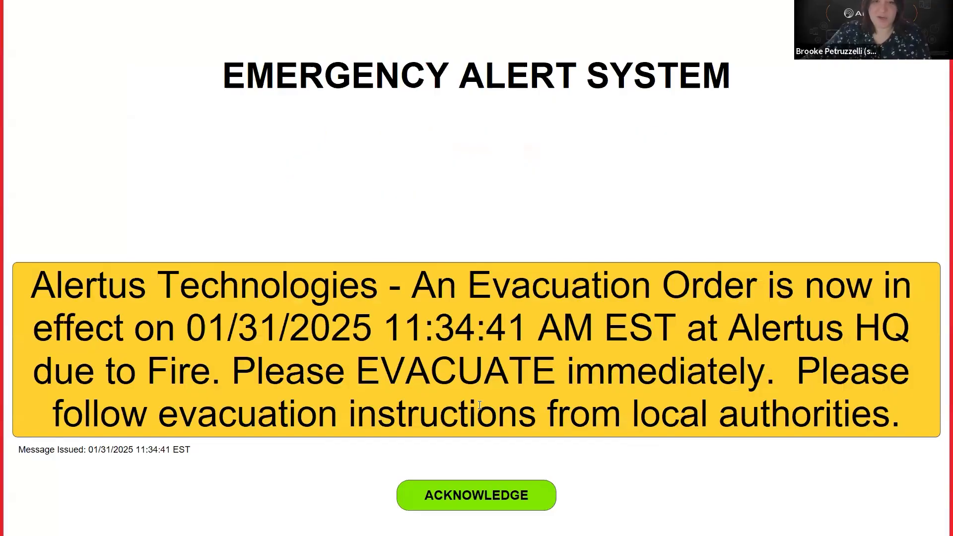
Acknowledge the emergency alert popup and cancel the active evacuation alert from the active alerts panel.
click(468, 499)
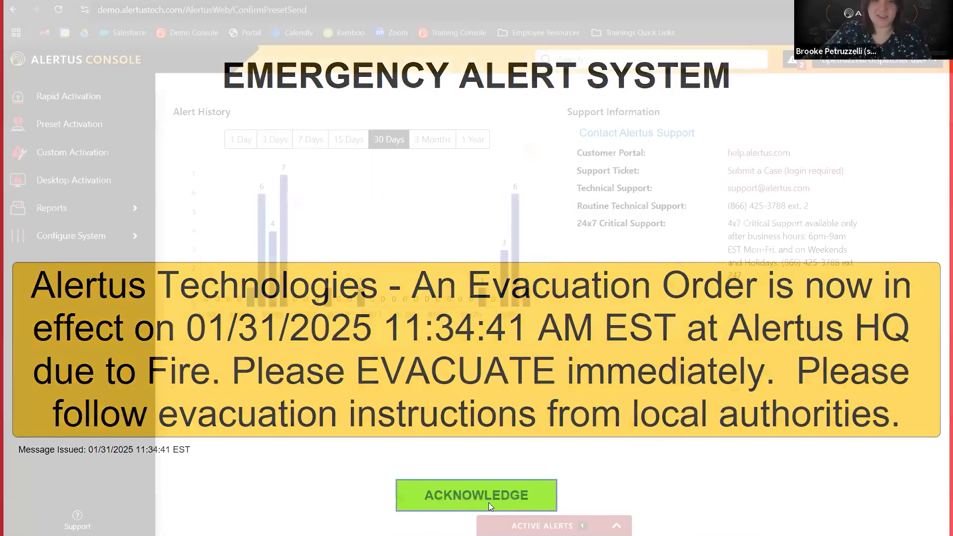
click(536, 525)
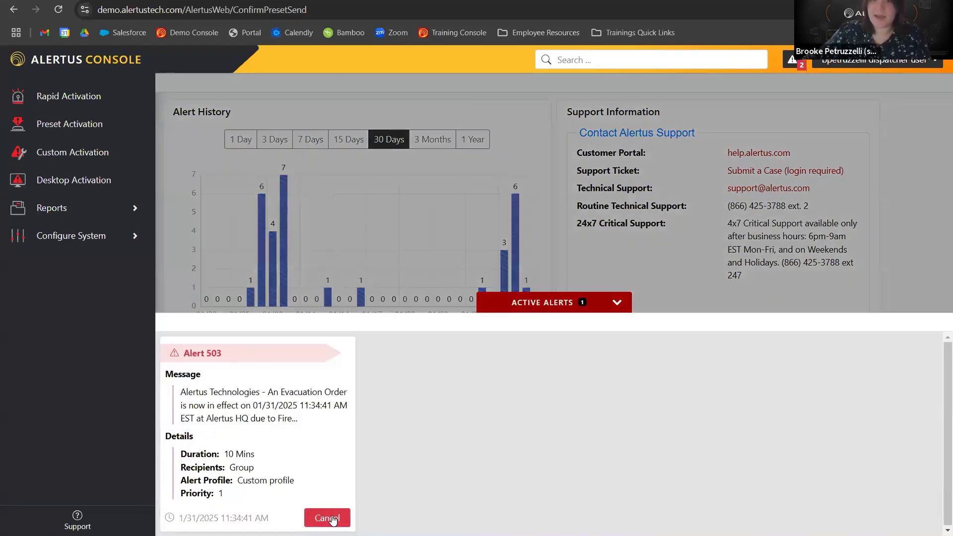
click(312, 512)
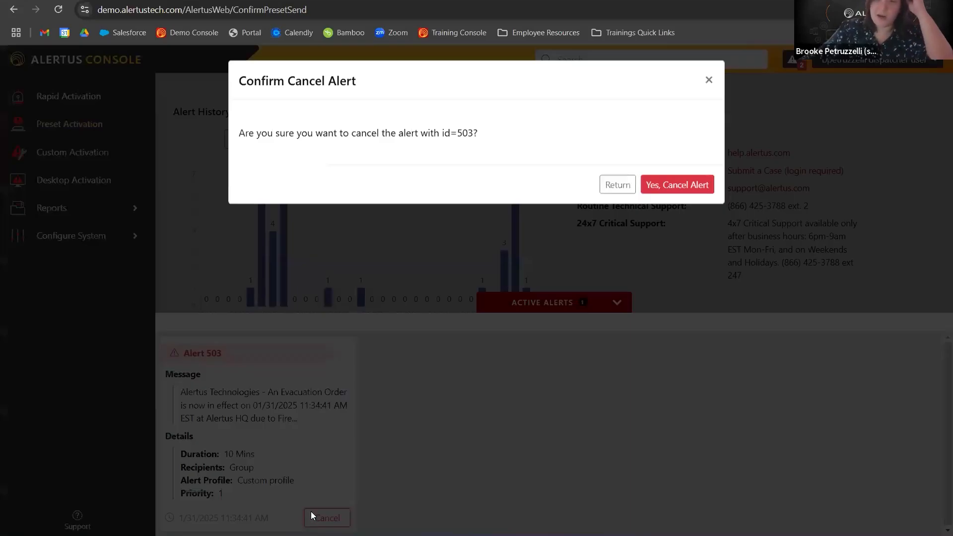
click(666, 189)
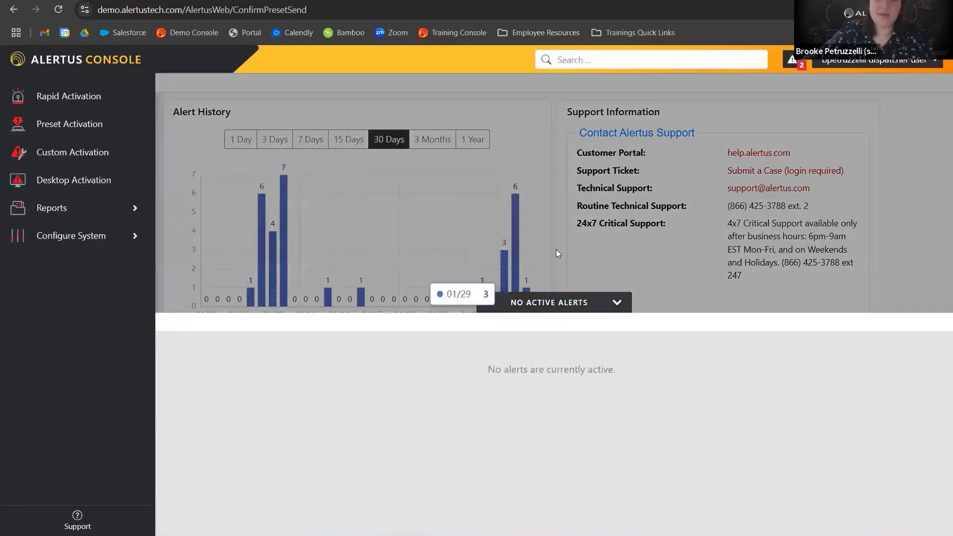
click(552, 307)
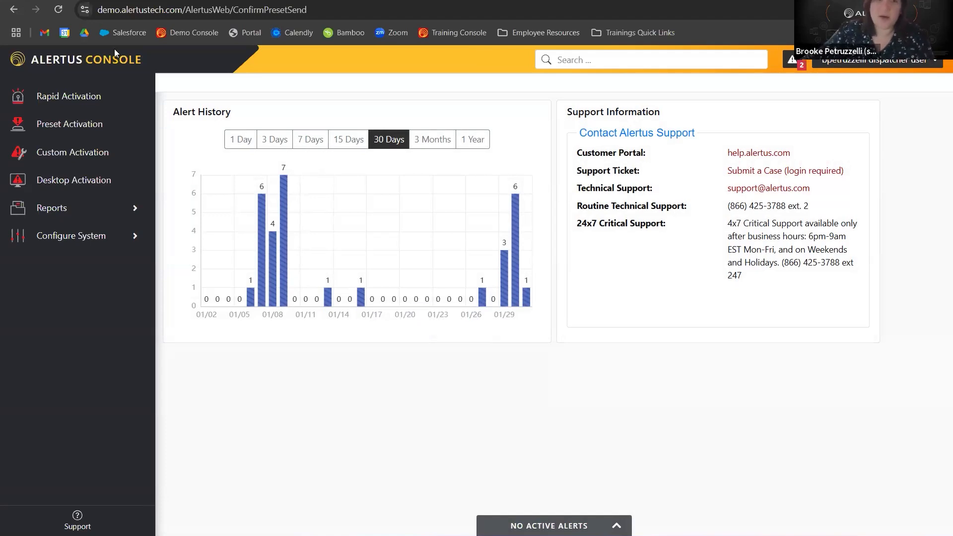
Open Rapid Activation and review its predefined emergency settings.
click(80, 124)
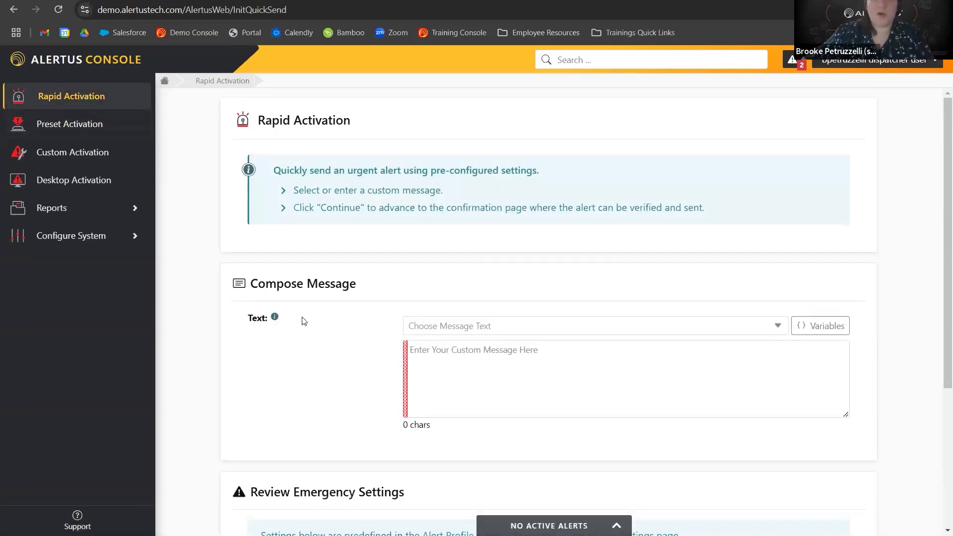
scroll(304, 321, down, 1)
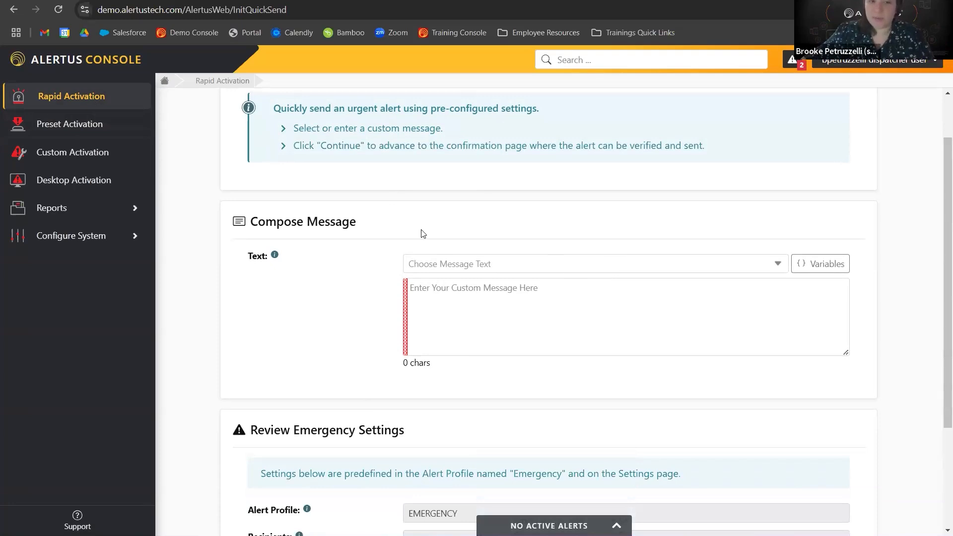
scroll(303, 304, down, 3)
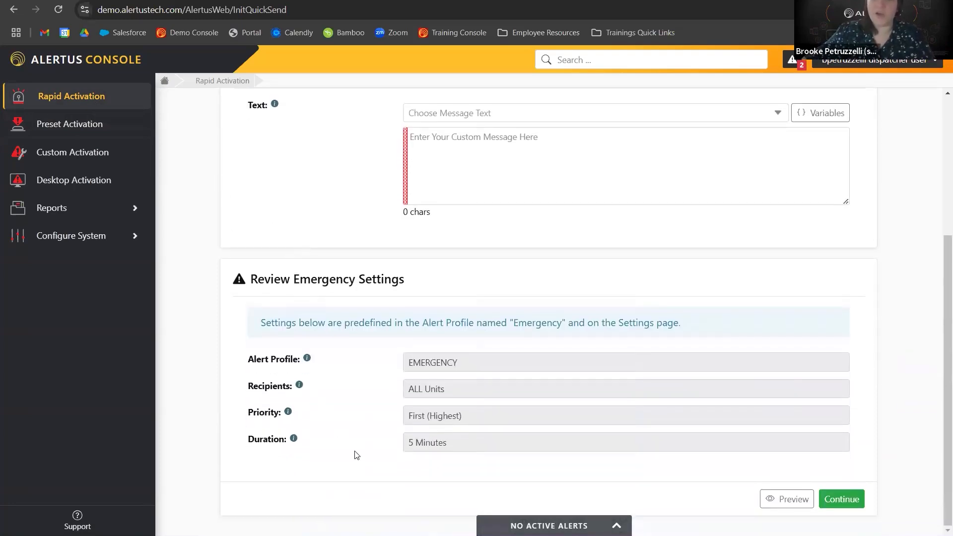
drag(456, 393, 375, 396)
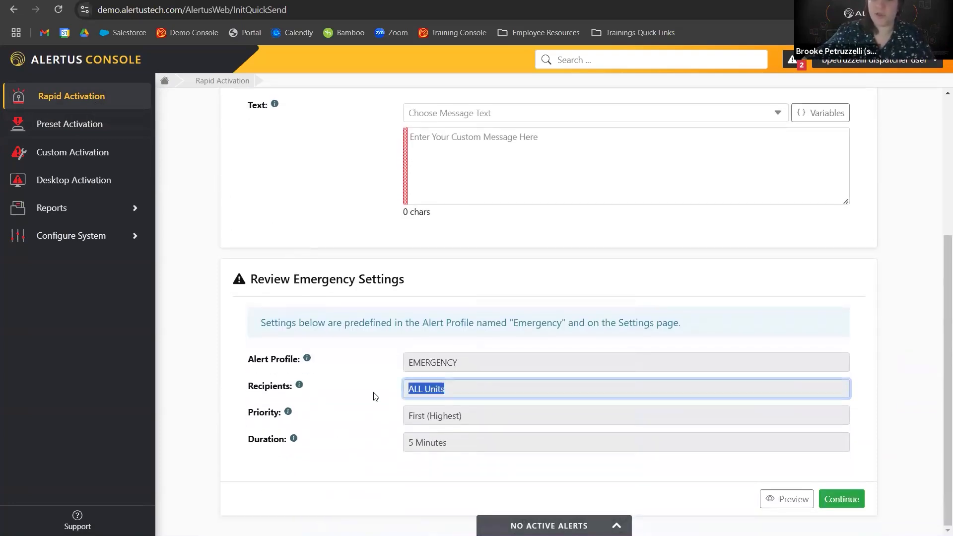
Inspect the predefined Alert Profile, Recipients and Priority fields in the Rapid Activation emergency settings.
click(459, 387)
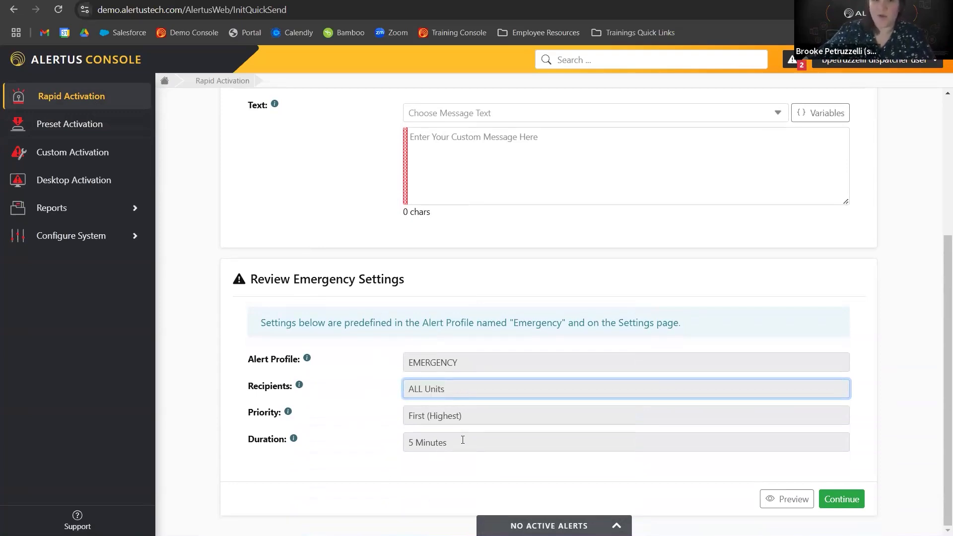
drag(459, 446, 392, 432)
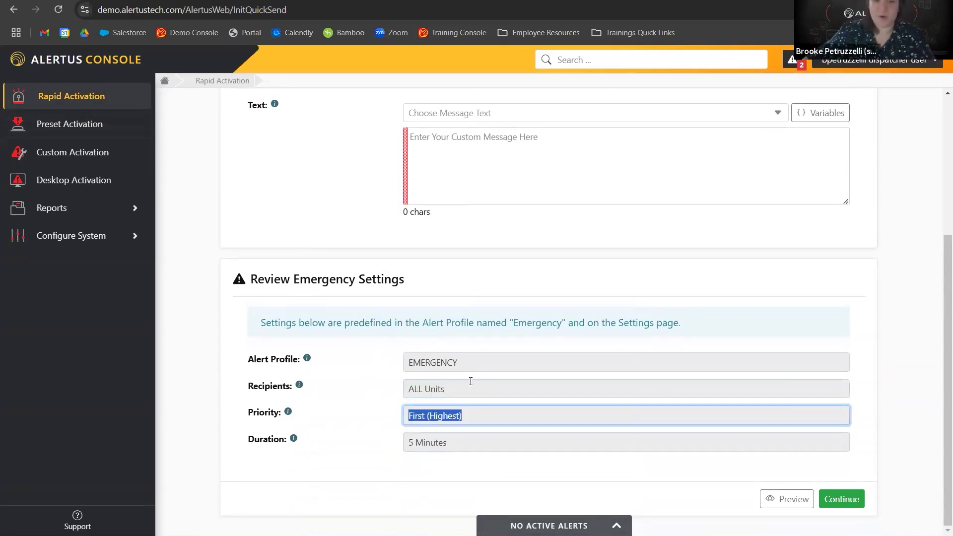
key(shift+Tab)
key(shift+Tab)
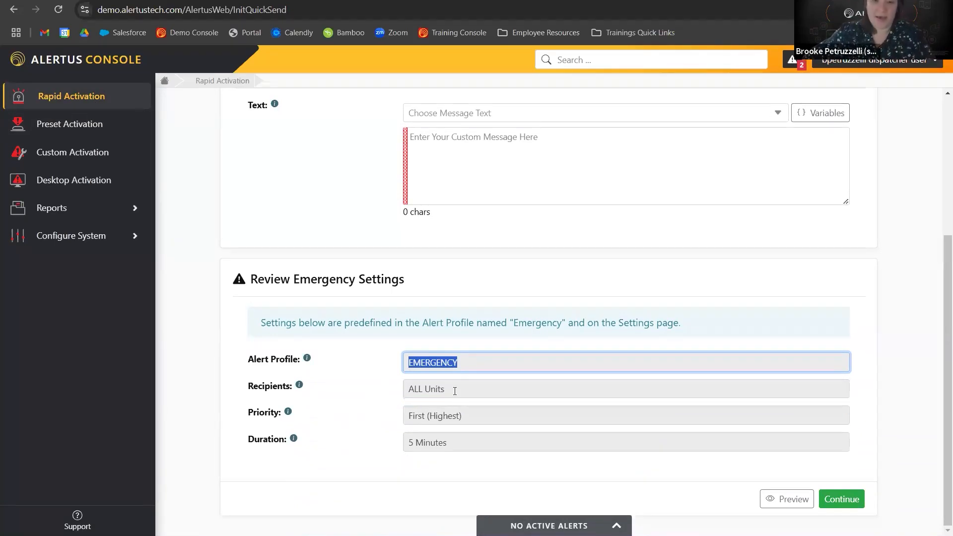
click(458, 390)
drag(384, 397, 379, 392)
click(380, 391)
scroll(515, 261, up, 3)
Choose the Evacuation message template and replace its text with "There is a flood warning".
click(489, 241)
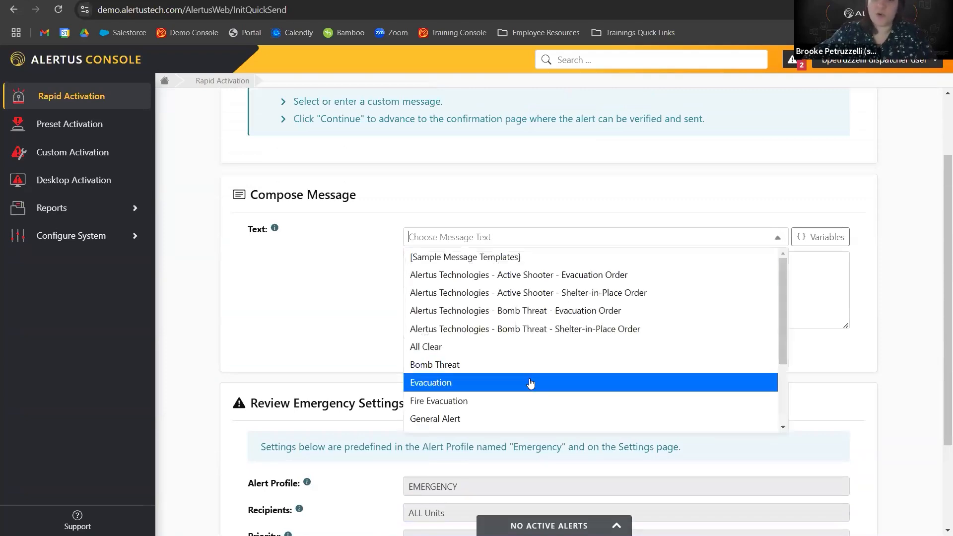
scroll(528, 383, down, 2)
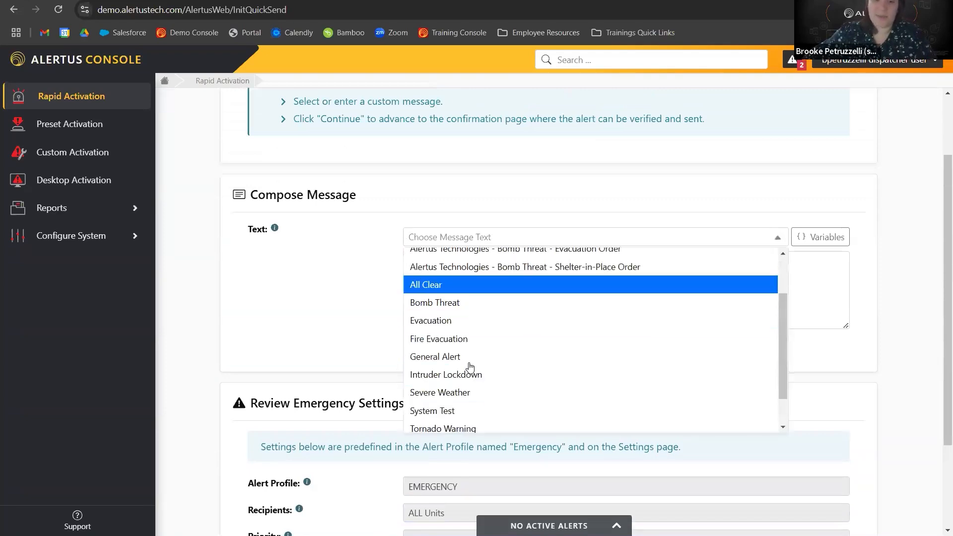
click(447, 321)
drag(827, 262, 347, 273)
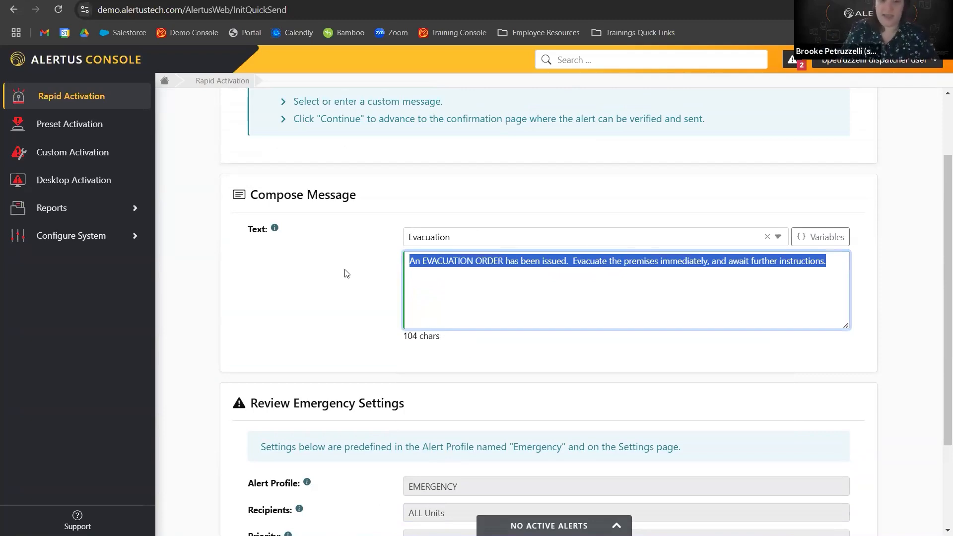
text(There is af loo)
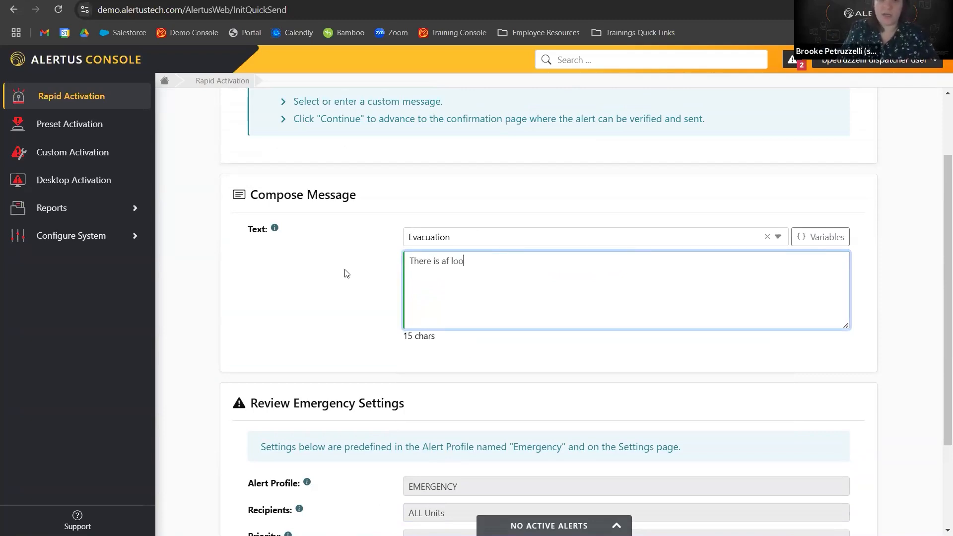
key(BackSpace)
text(flood warning)
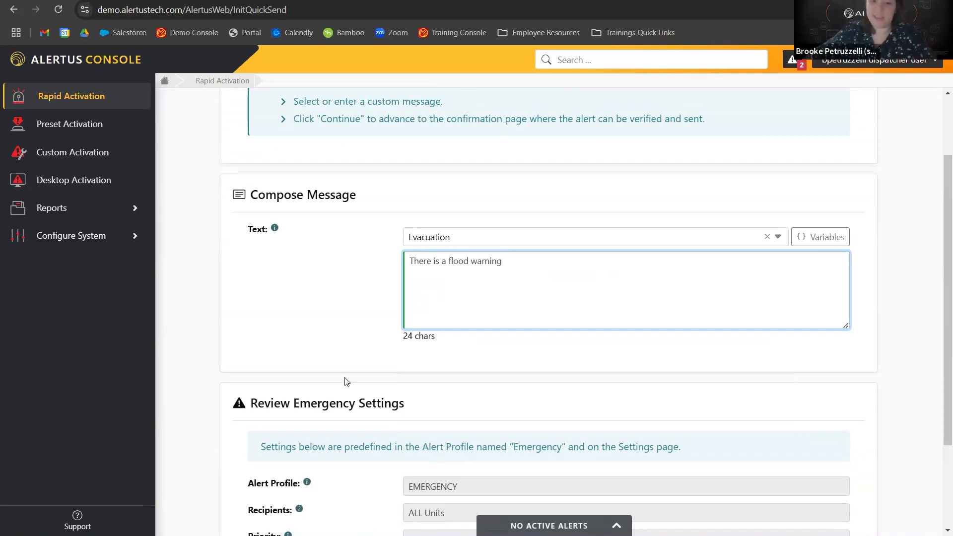
Preview the rapid alert on its Desktop and Text-to-Speech tabs, then close the preview.
scroll(347, 353, down, 3)
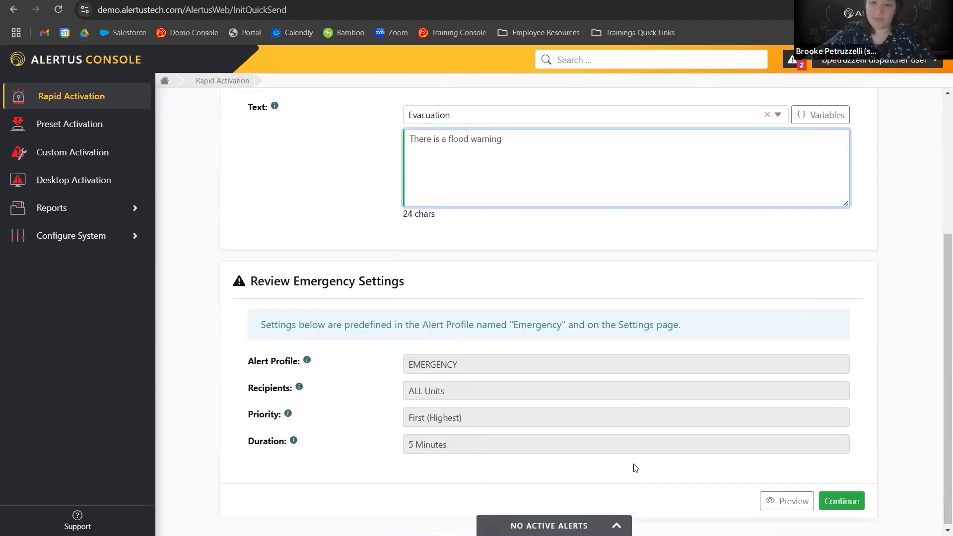
click(764, 501)
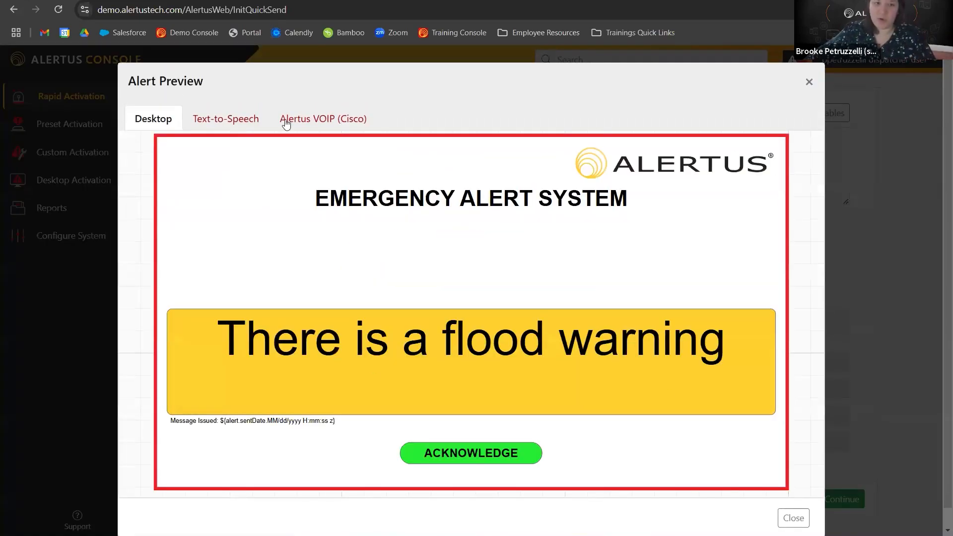
click(226, 120)
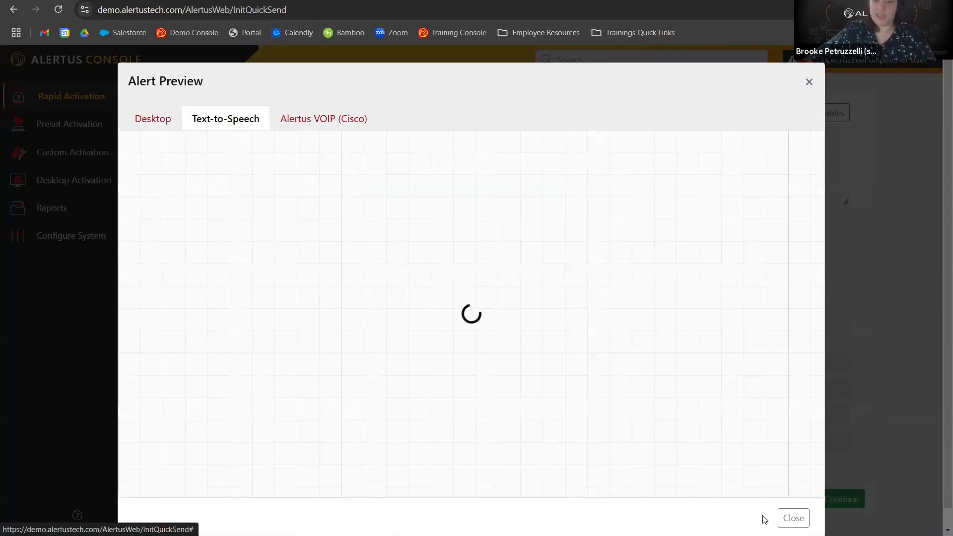
click(794, 519)
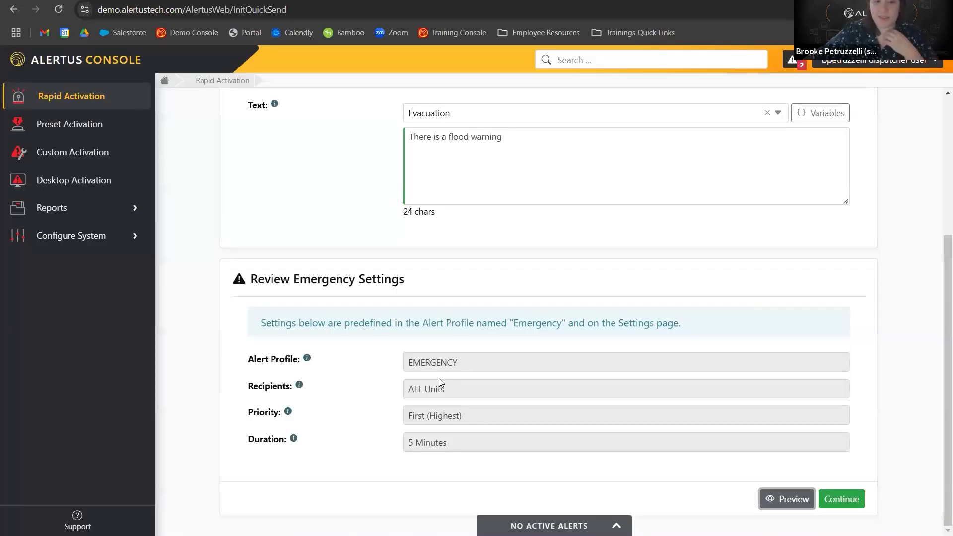
Clear the custom message text from the rapid alert.
scroll(524, 253, up, 3)
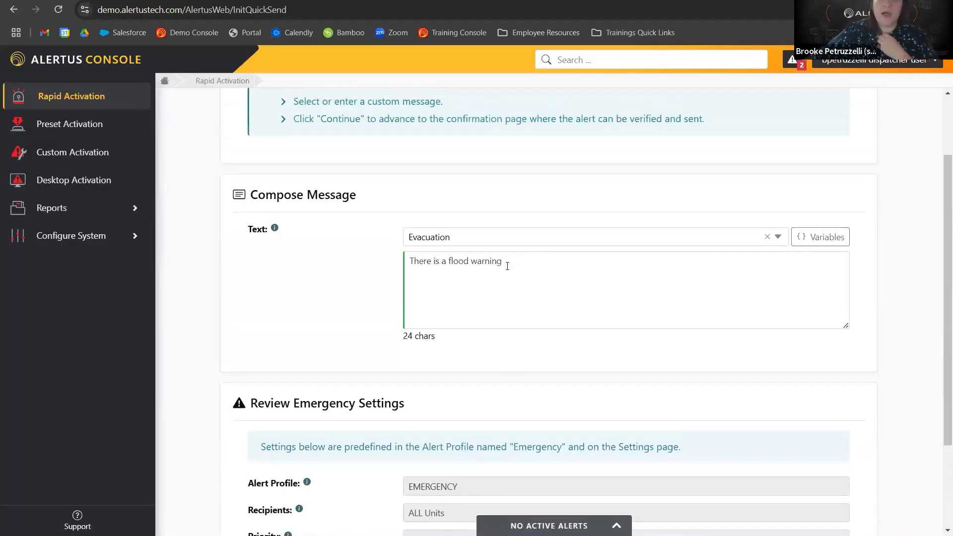
drag(508, 266, 328, 262)
key(BackSpace)
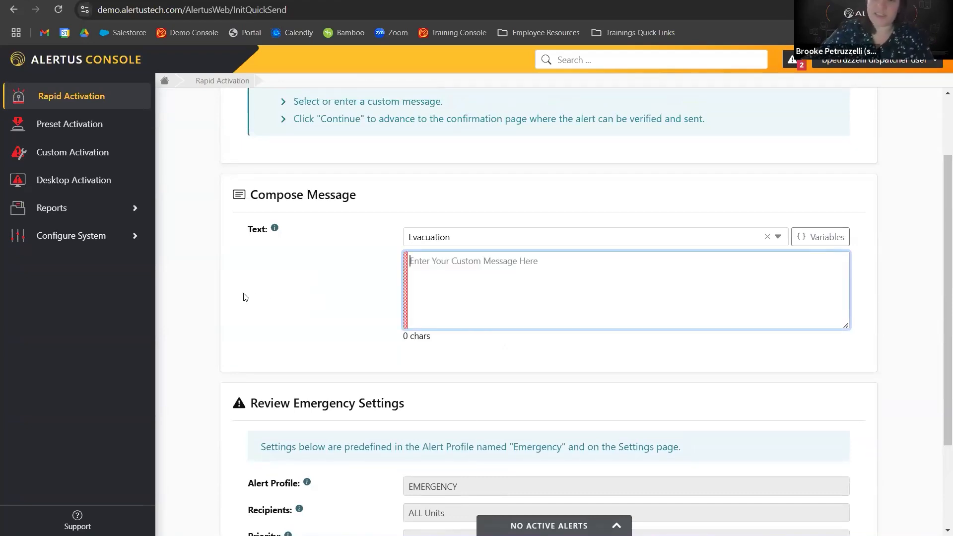
Open Custom Activation and choose the System Test message template for the alert text.
click(74, 163)
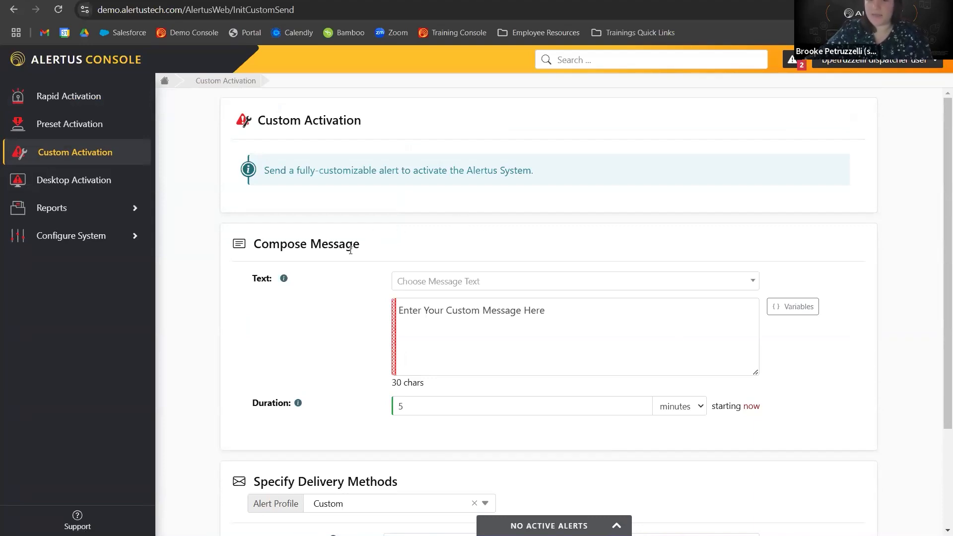
scroll(350, 250, down, 1)
click(472, 222)
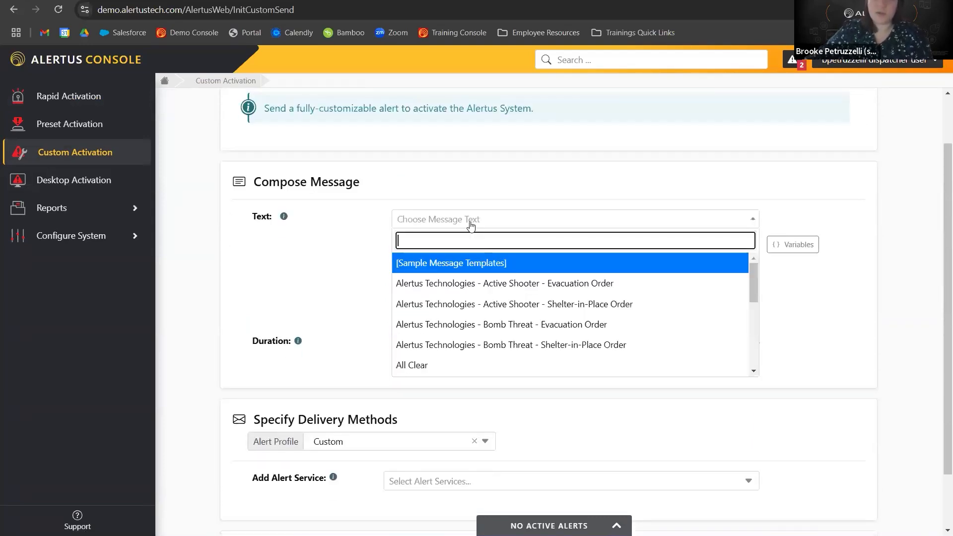
scroll(496, 298, down, 5)
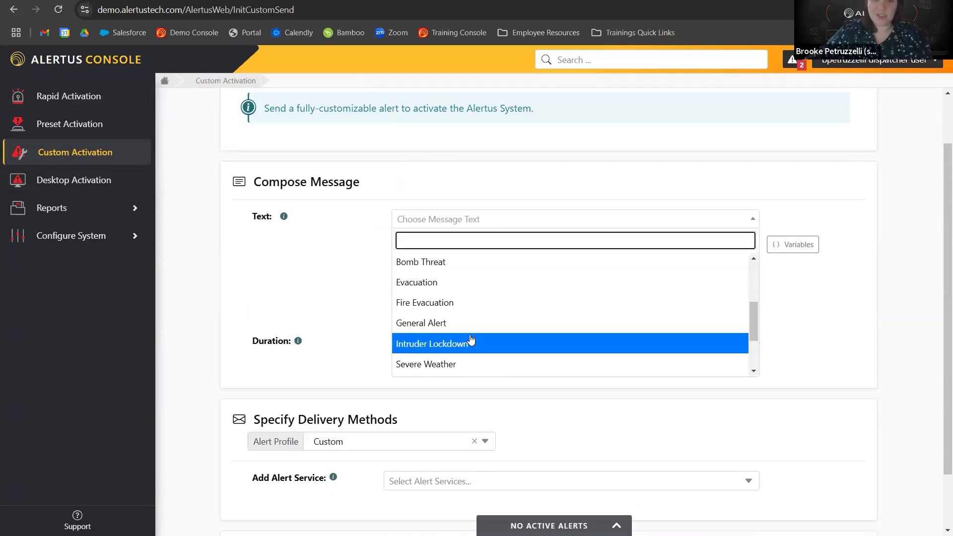
scroll(462, 327, down, 3)
click(456, 323)
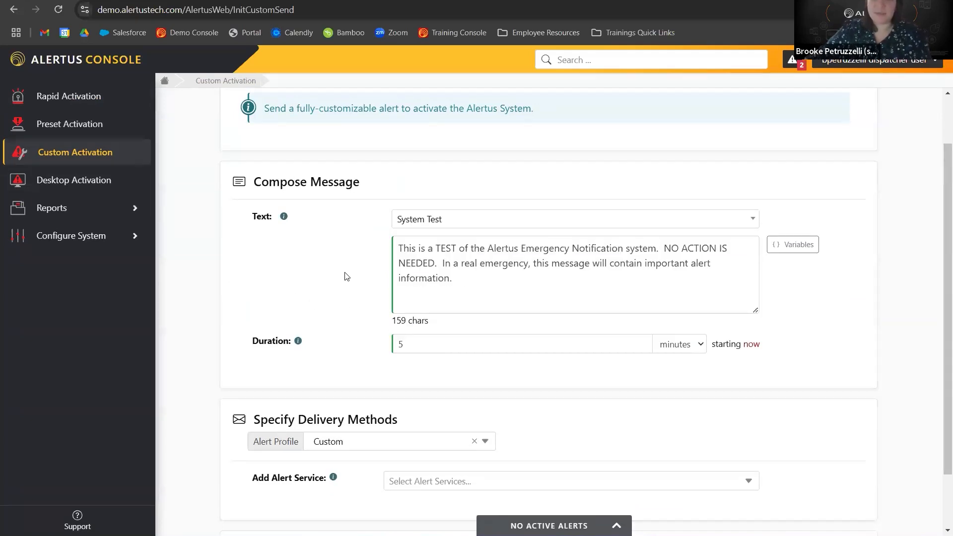
Insert the Sent Date Time variable at the end of the message text, separated by a space.
scroll(349, 277, up, 1)
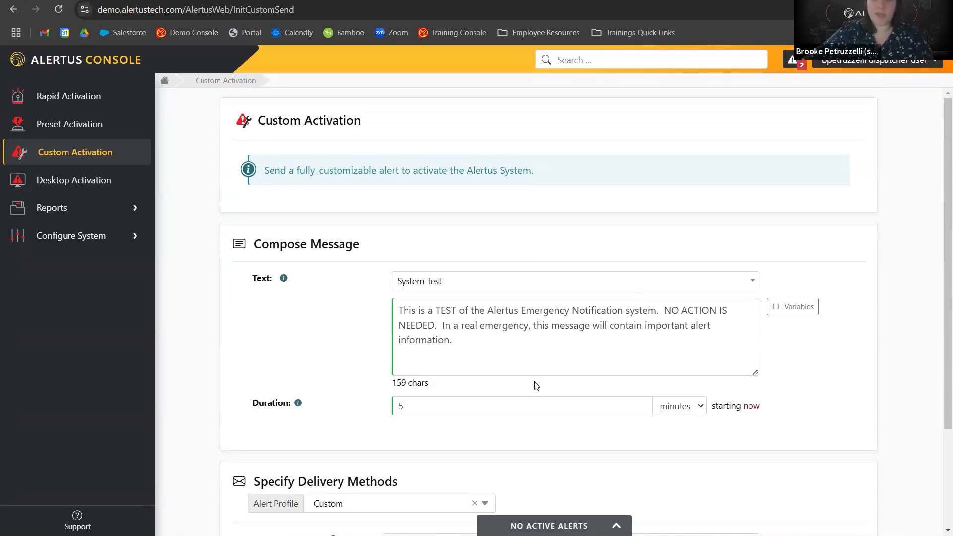
click(481, 355)
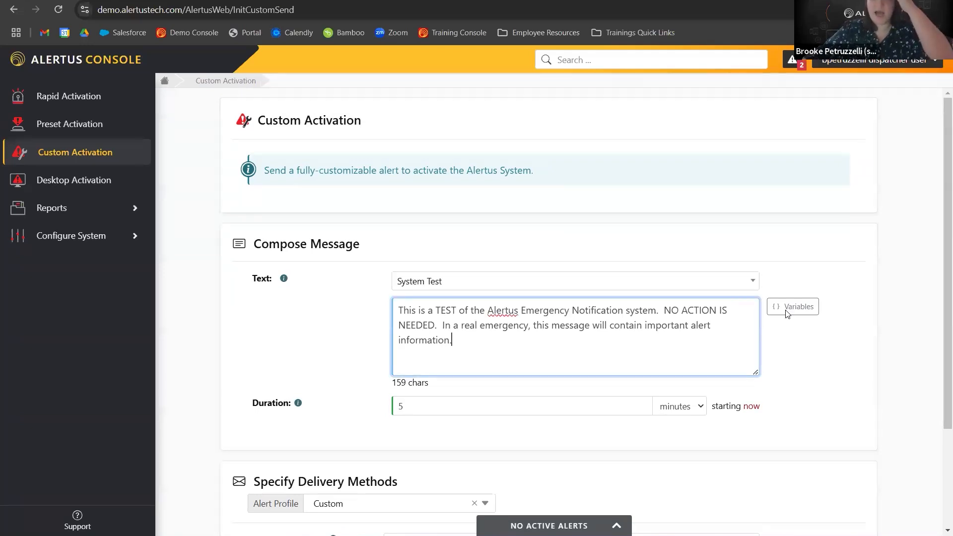
click(786, 304)
click(455, 188)
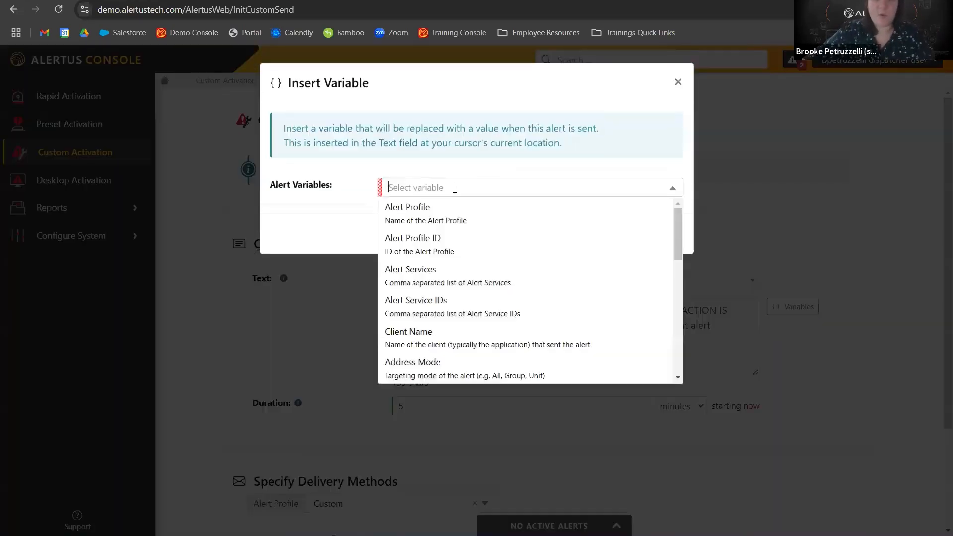
scroll(467, 260, down, 4)
scroll(468, 260, down, 4)
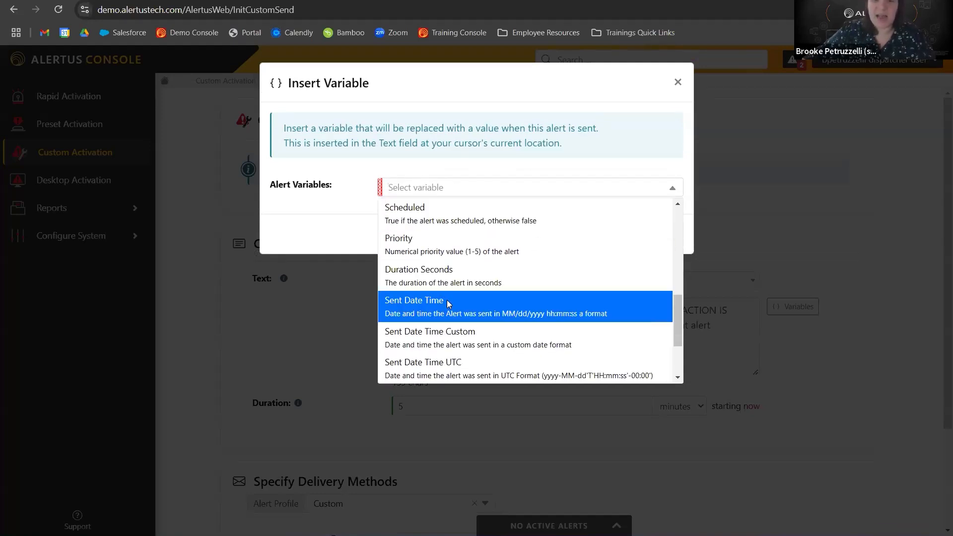
click(446, 300)
click(664, 235)
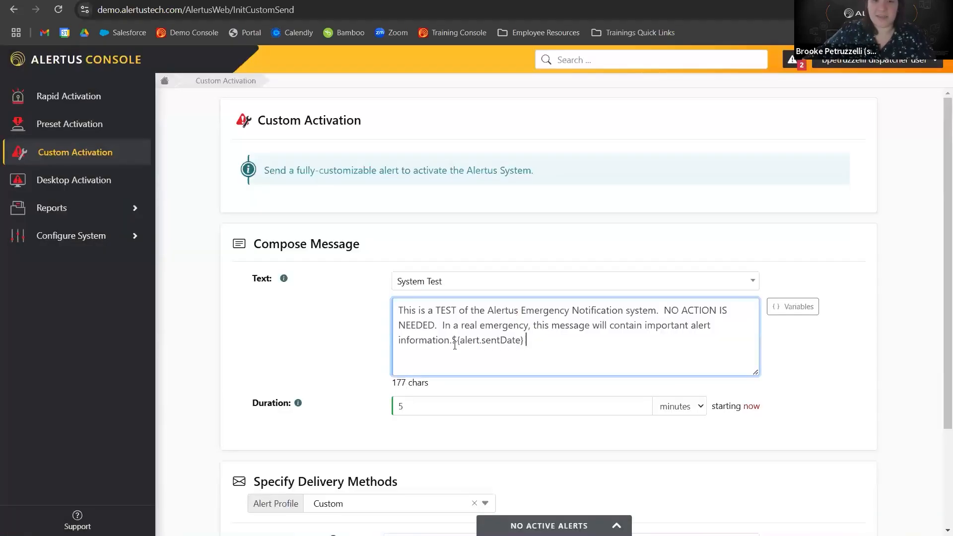
click(455, 340)
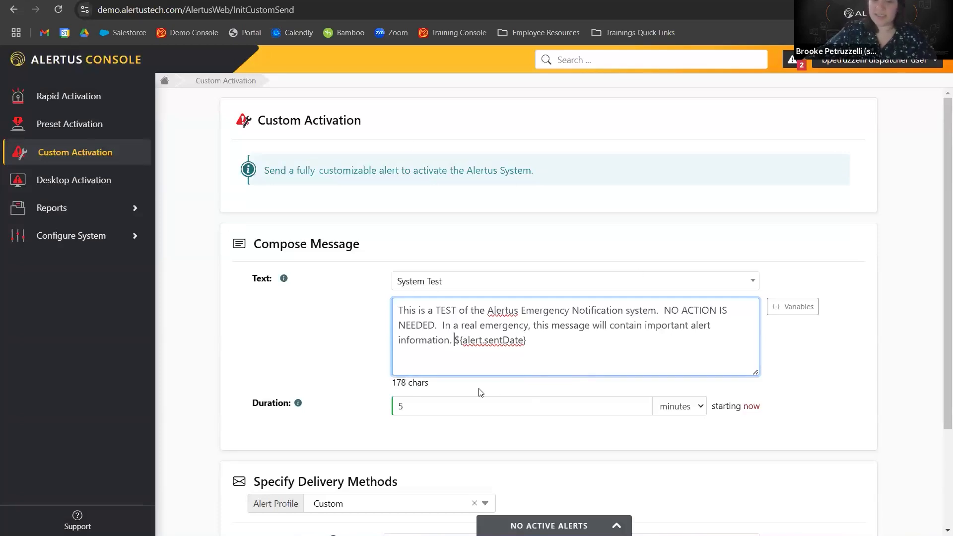
Set the custom alert's duration to 20 minutes.
scroll(424, 353, down, 1)
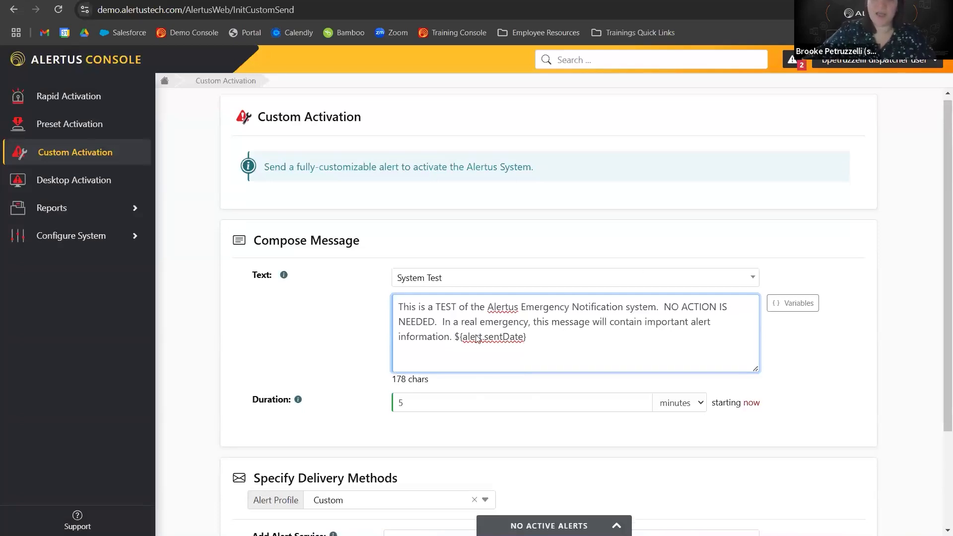
double_click(424, 353)
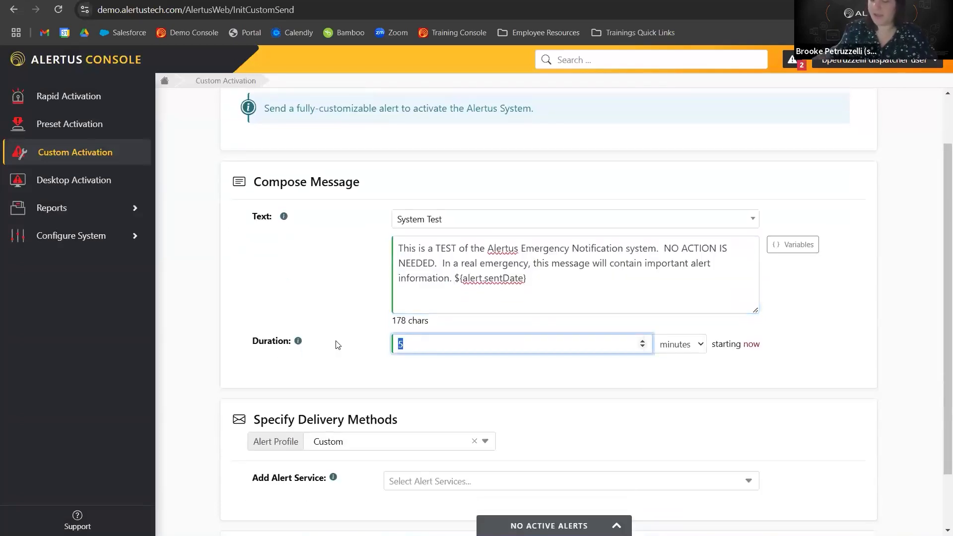
text(20)
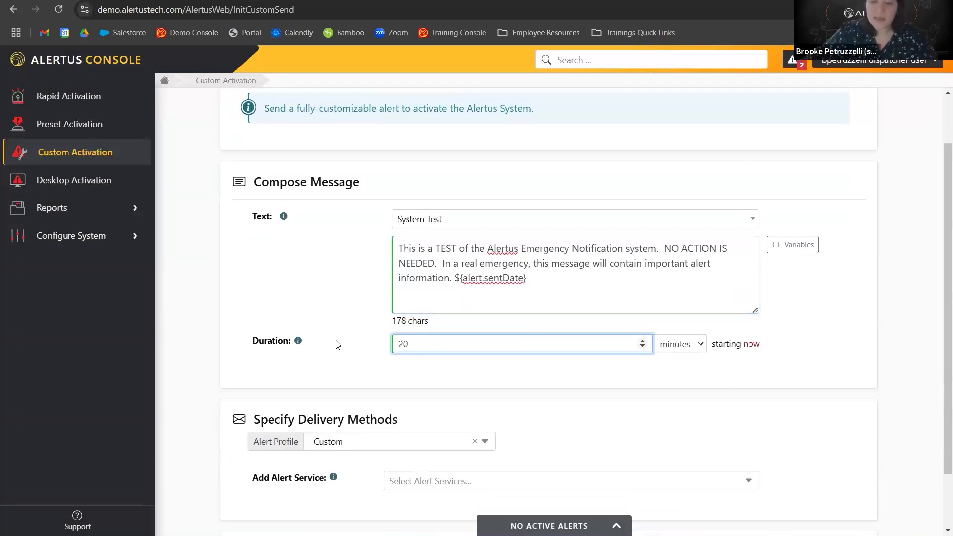
click(682, 348)
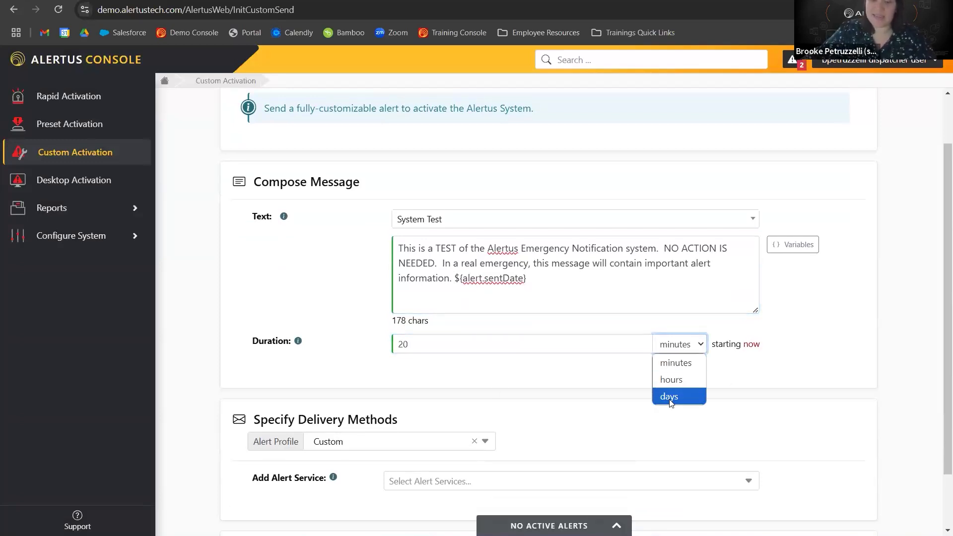
click(738, 386)
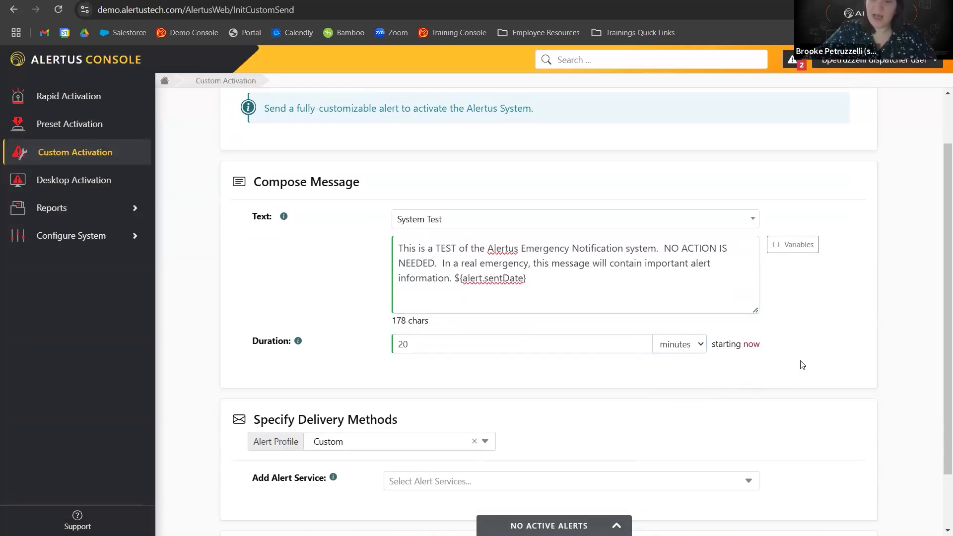
Open the send-later scheduler and pick February 4, 2025 as the alert's send date.
click(753, 345)
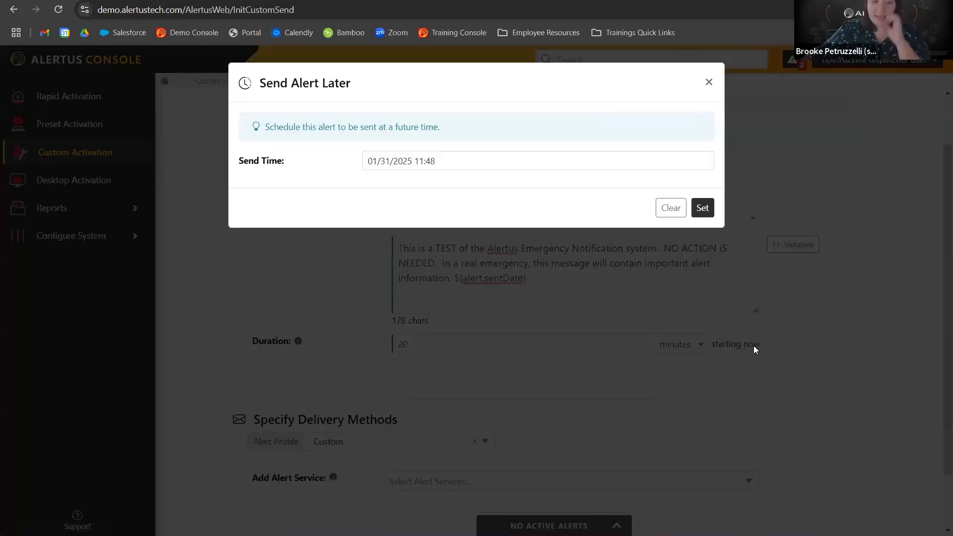
click(414, 168)
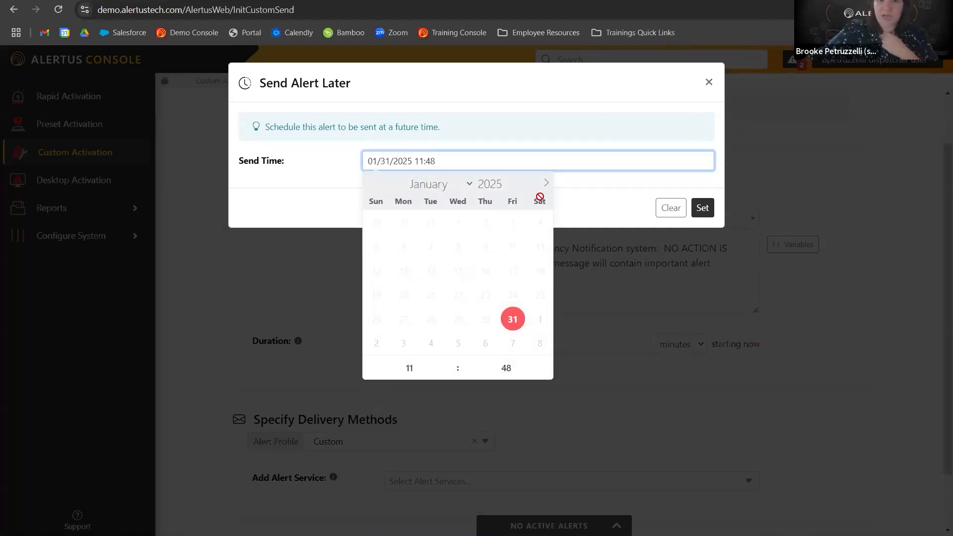
click(573, 206)
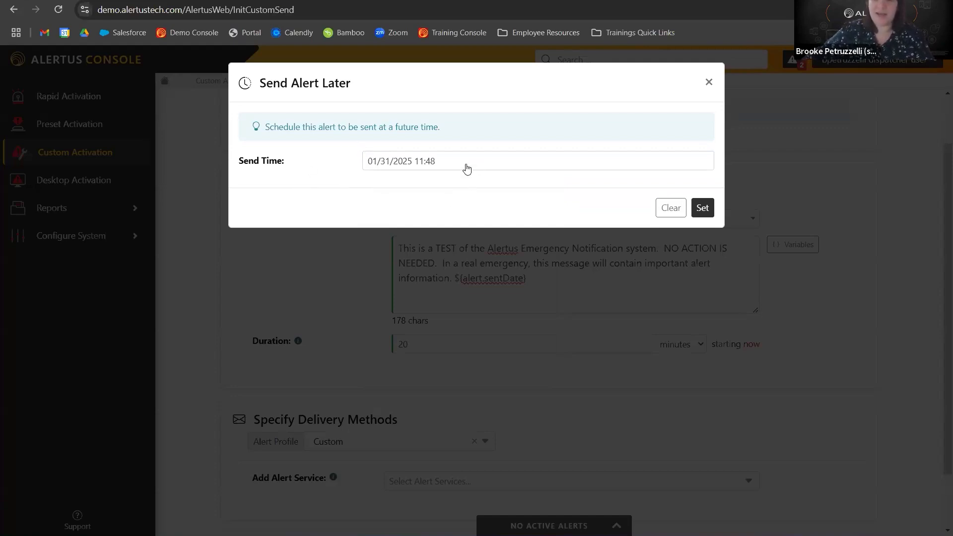
click(401, 165)
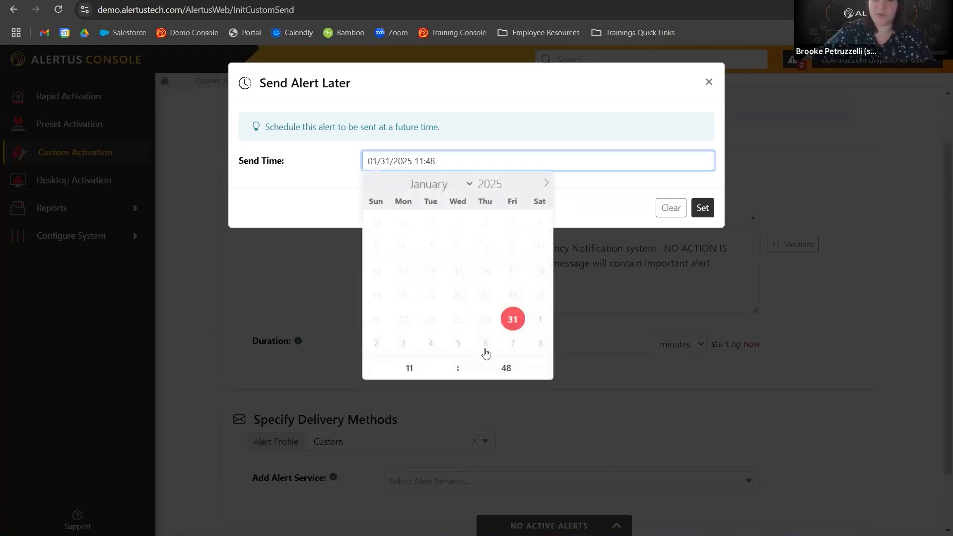
click(463, 185)
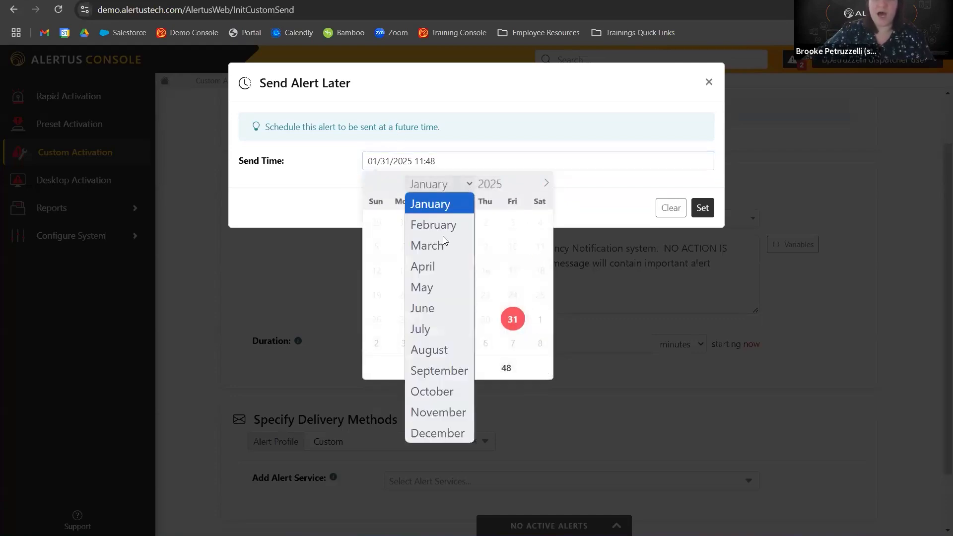
click(433, 225)
click(431, 247)
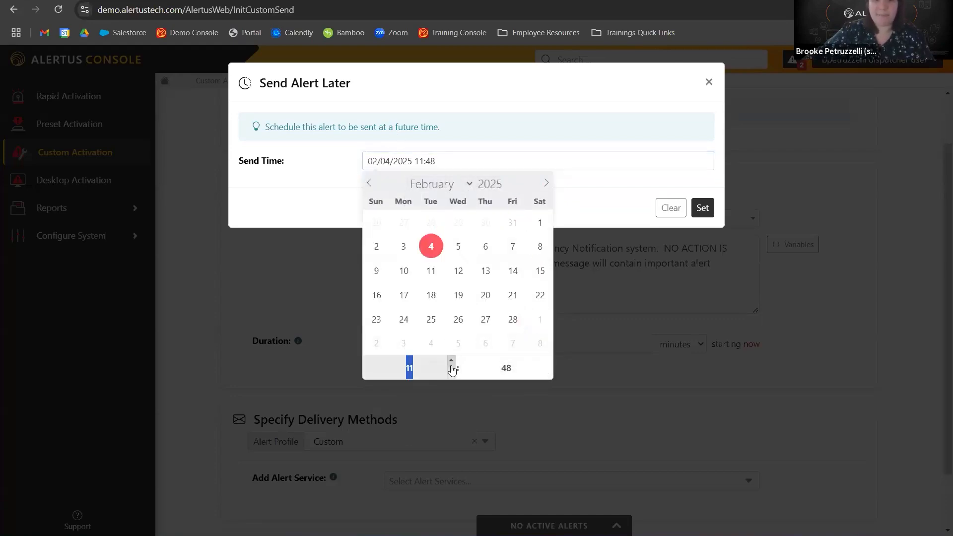
Set the send time to 13:00 and apply the schedule.
click(452, 361)
click(452, 362)
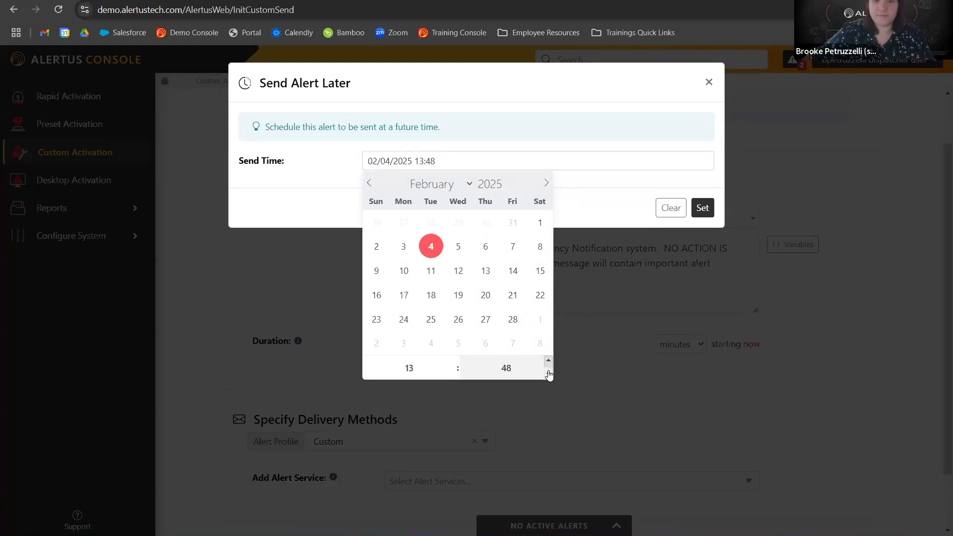
click(548, 361)
click(547, 360)
click(548, 360)
click(548, 361)
click(450, 374)
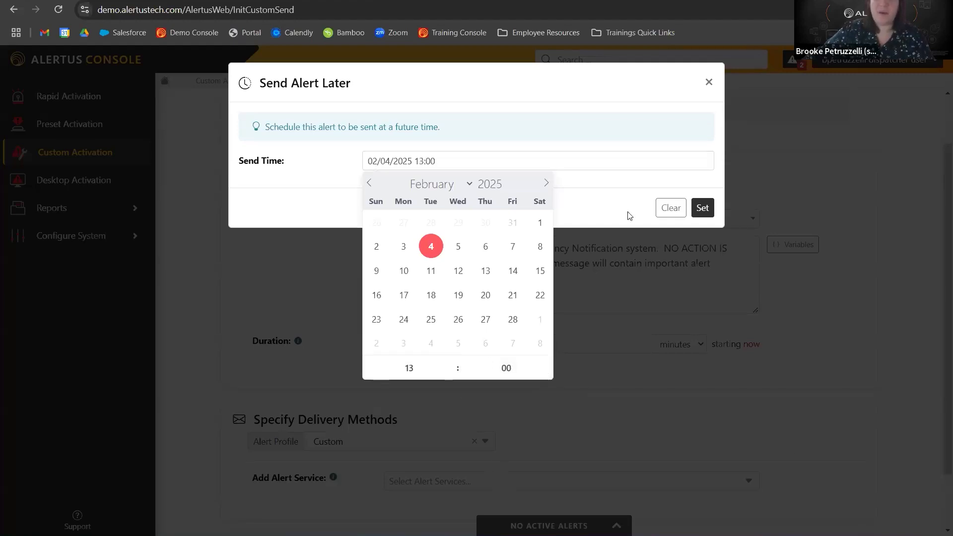
click(702, 208)
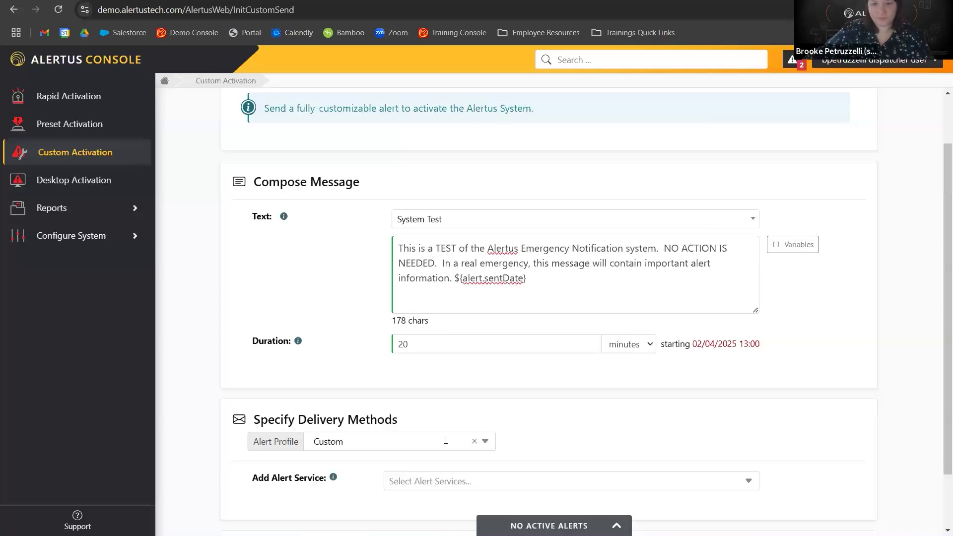
Try the EMERGENCY alert profile, then switch the alert profile back to Custom.
scroll(403, 387, down, 2)
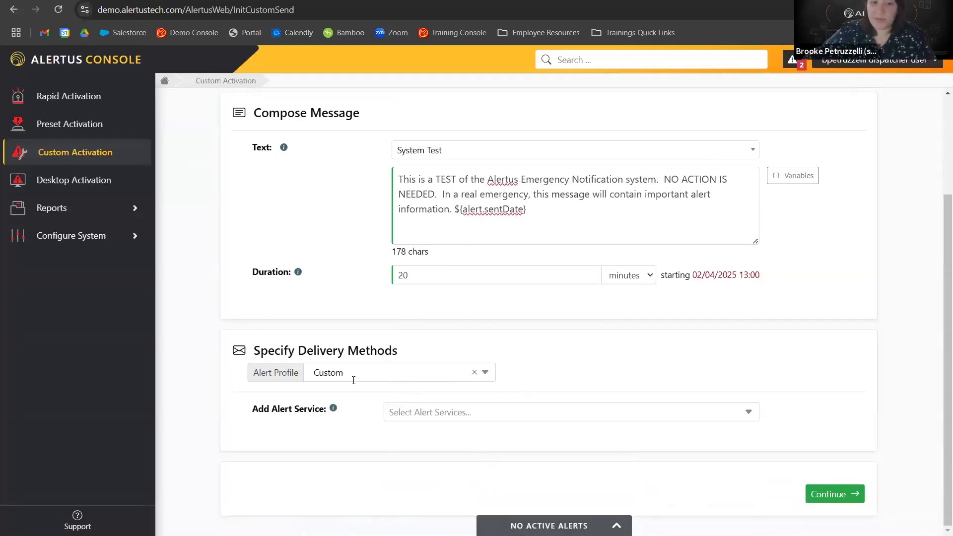
click(380, 369)
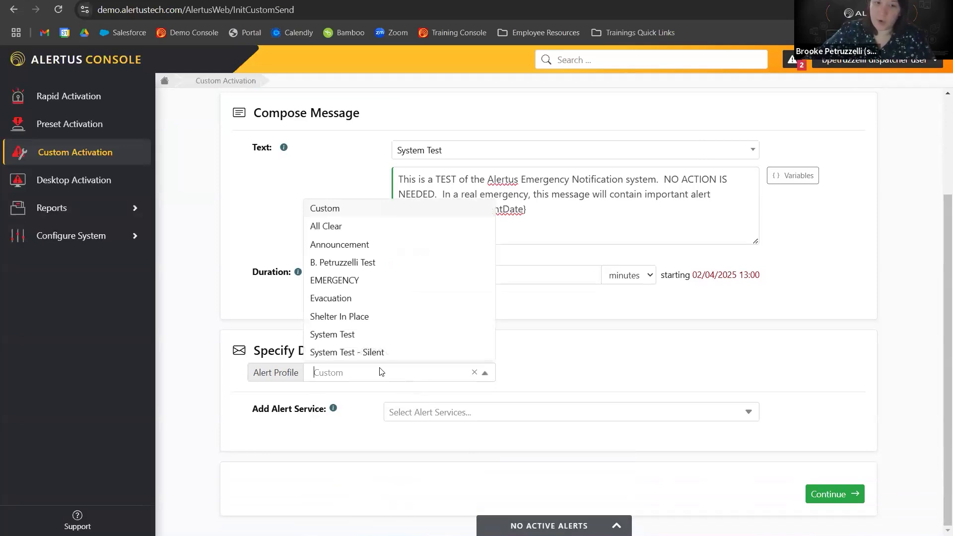
click(357, 281)
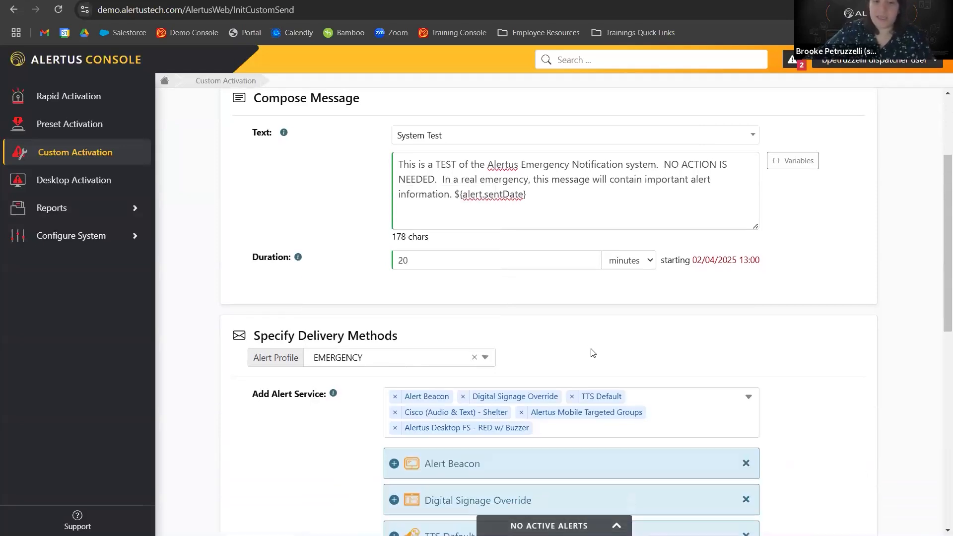
scroll(361, 300, down, 3)
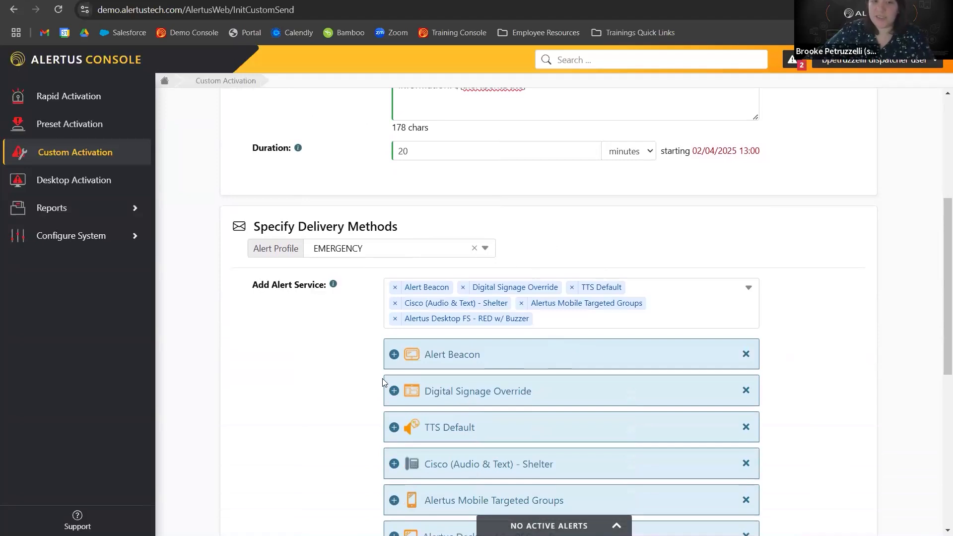
click(482, 248)
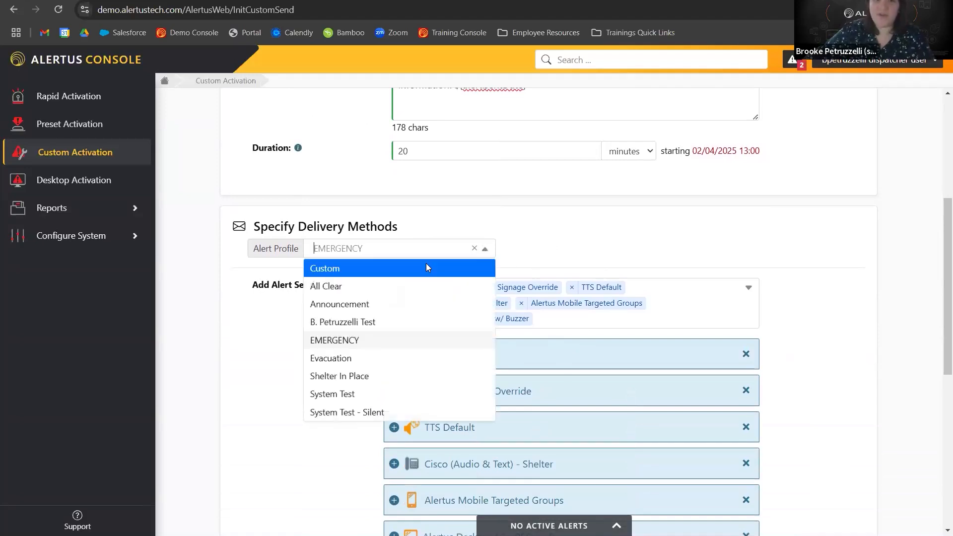
click(426, 263)
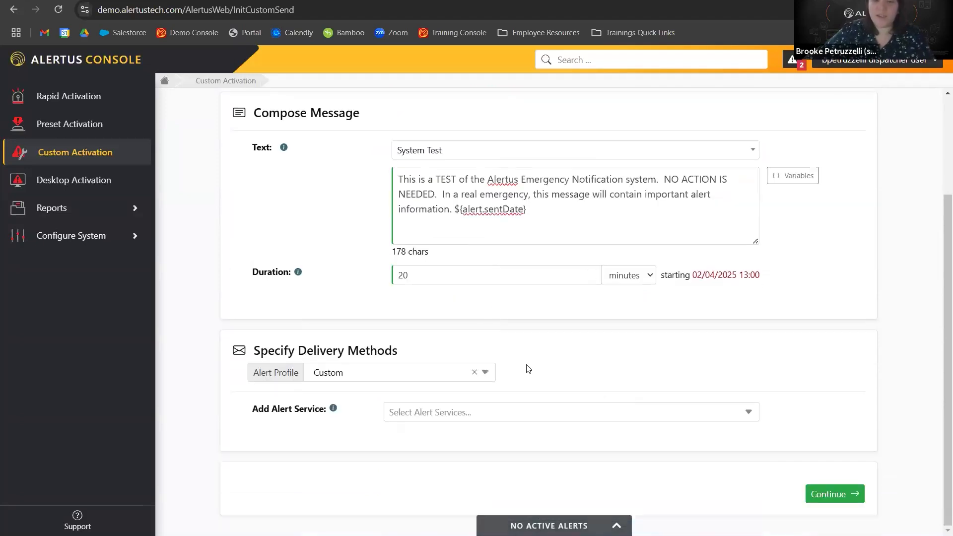
Add Alert Beacon, TTS Default and Alertus Desktop Popup Green Silent as alert services.
click(430, 415)
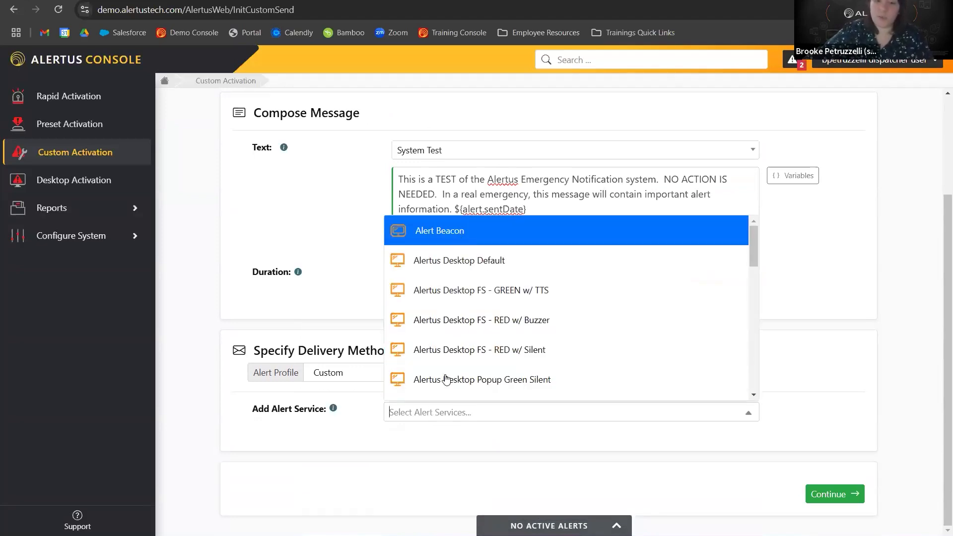
key(Return)
scroll(546, 293, down, 3)
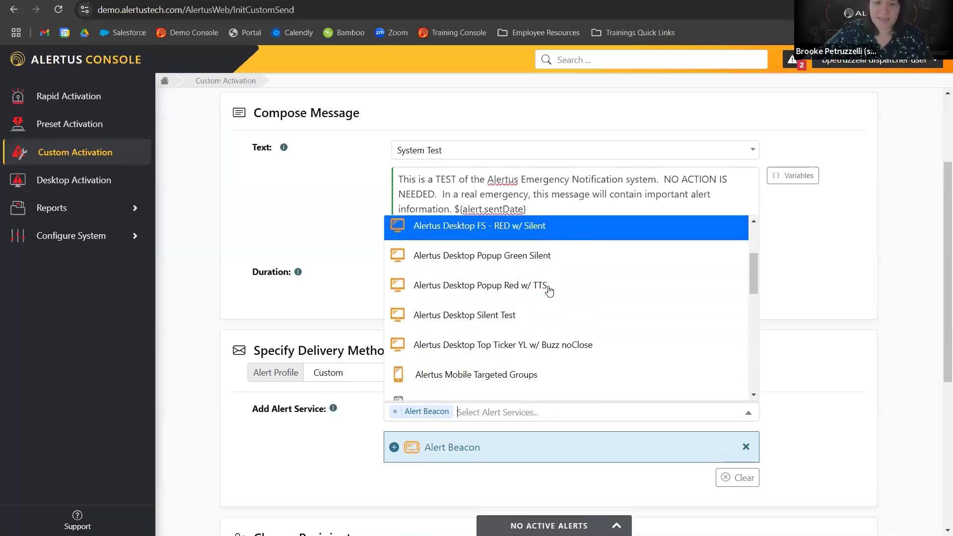
scroll(546, 298, down, 7)
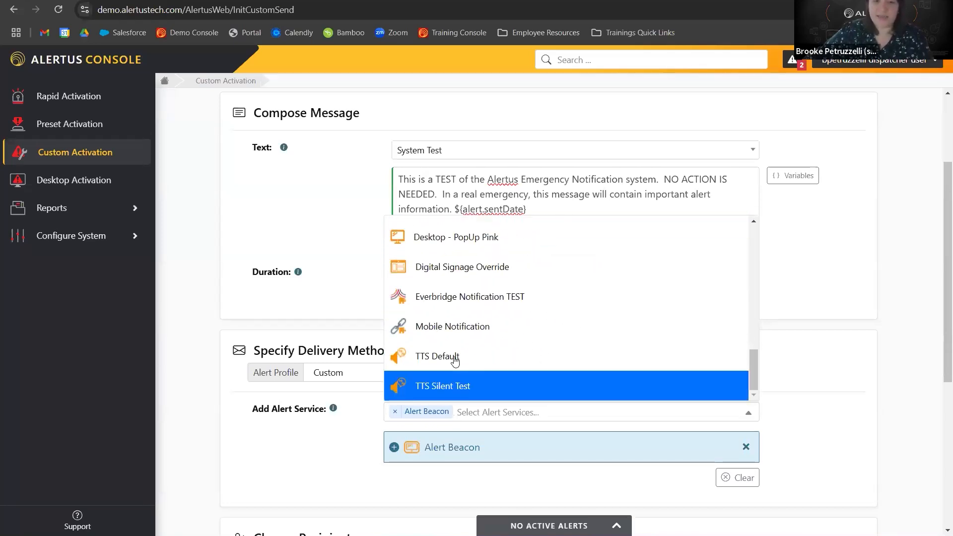
click(456, 358)
scroll(507, 316, up, 10)
scroll(511, 318, up, 4)
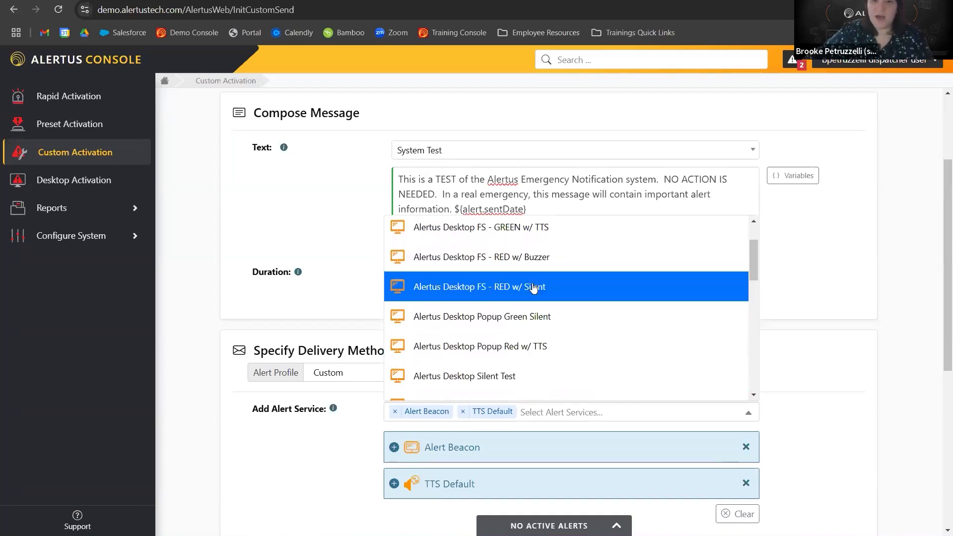
click(537, 318)
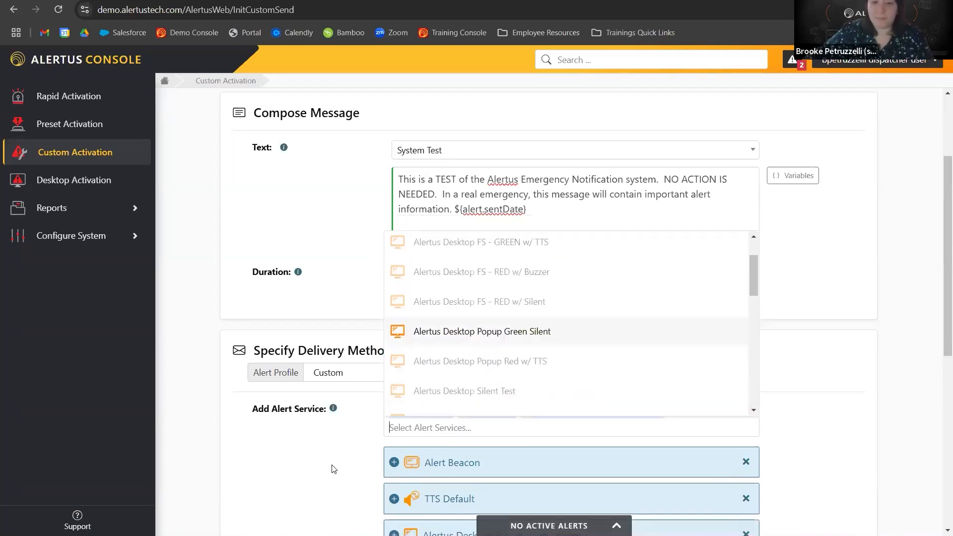
click(342, 439)
Expand the Alertus Desktop Popup Green Silent service to review its desktop profile.
scroll(351, 422, down, 3)
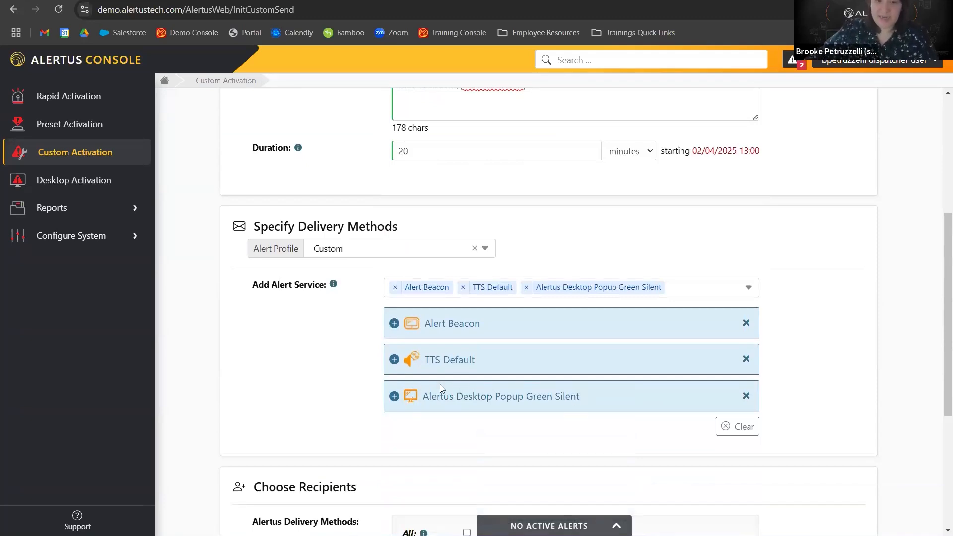
click(395, 397)
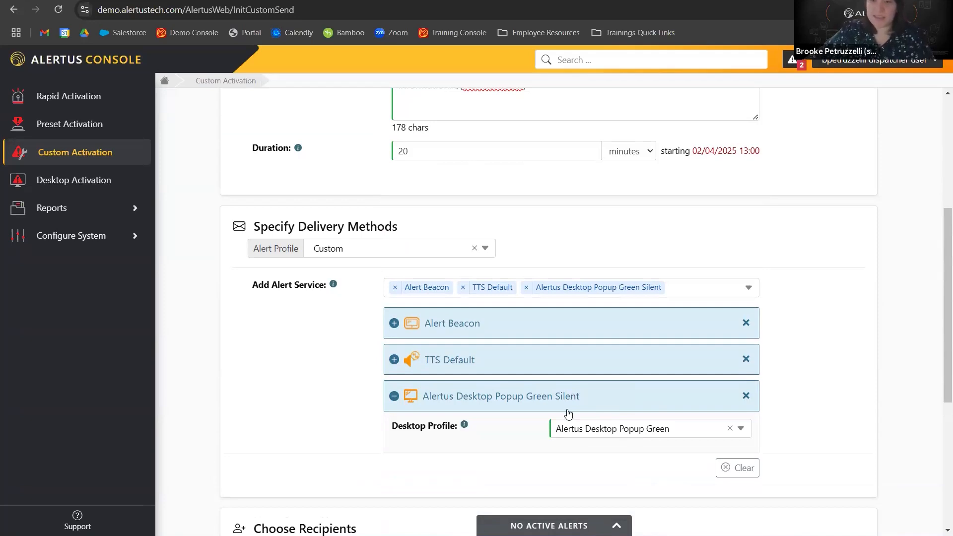
Clear the scheduled send time and collapse the desktop popup service settings.
click(695, 153)
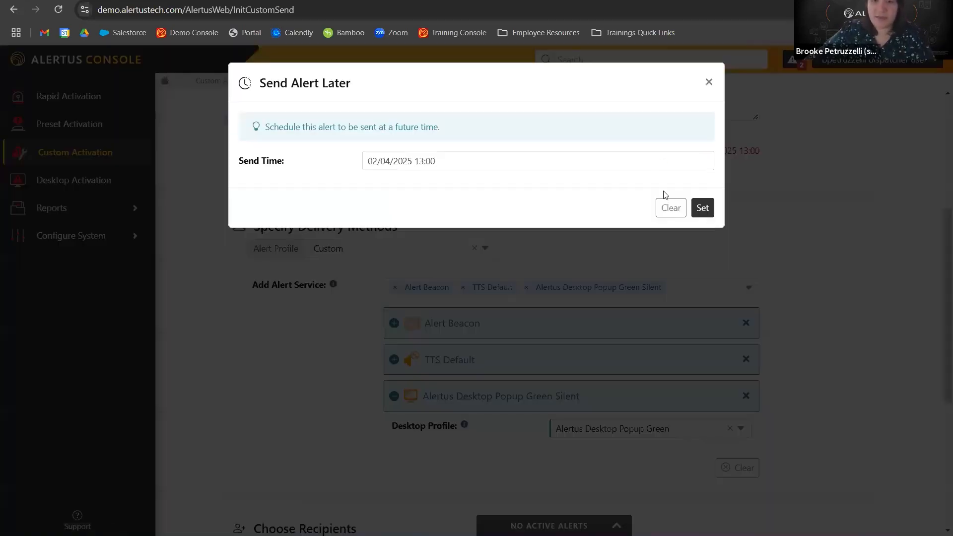
click(672, 207)
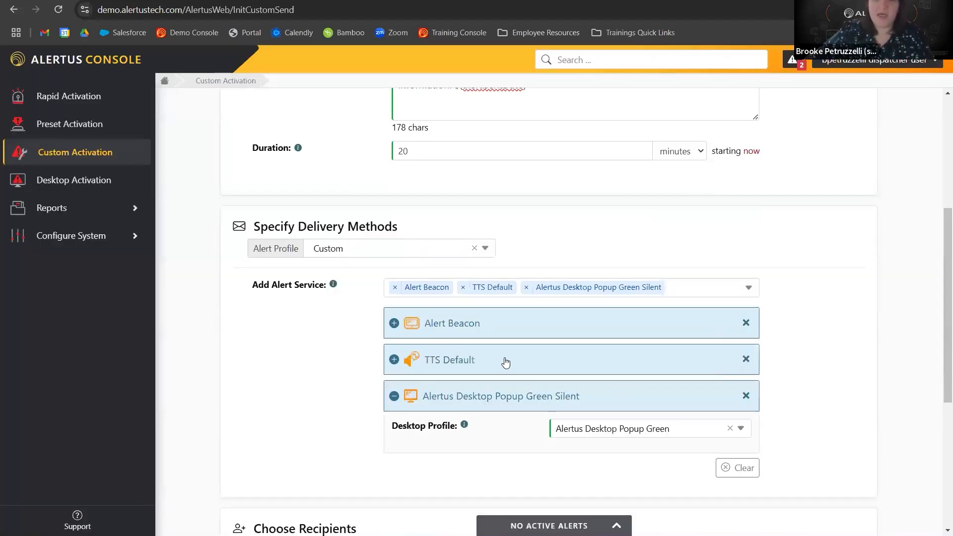
click(395, 396)
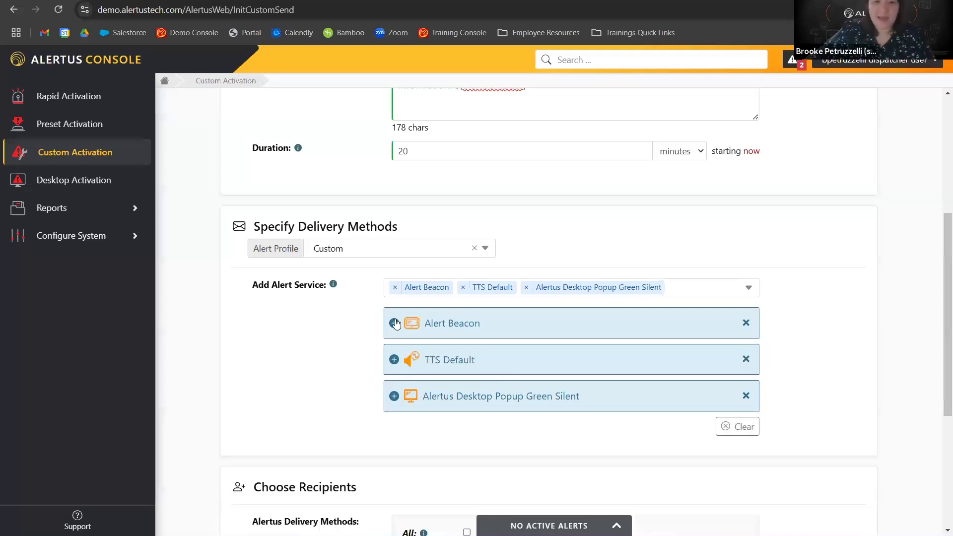
Expand the Alert Beacon service and set its duration to 10 seconds.
click(395, 323)
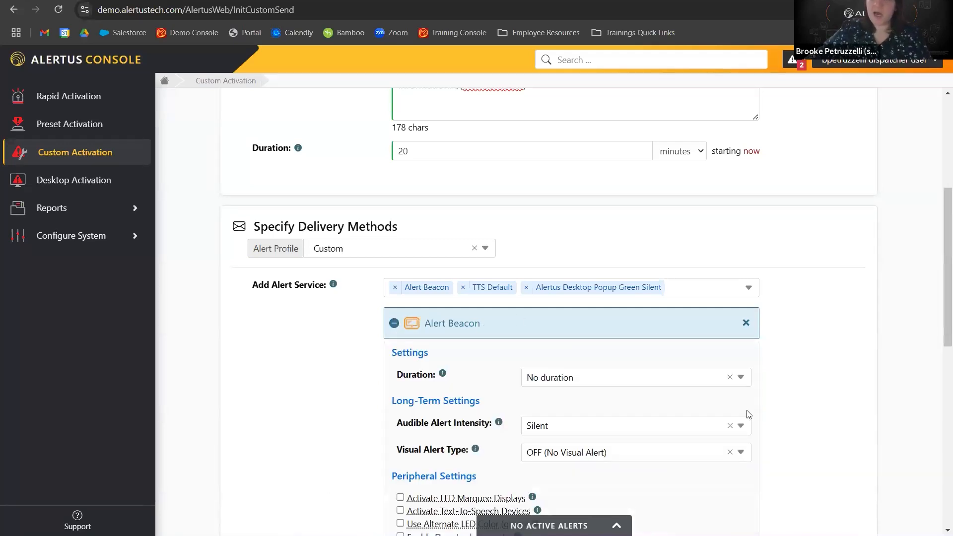
scroll(596, 368, down, 1)
click(589, 378)
click(570, 353)
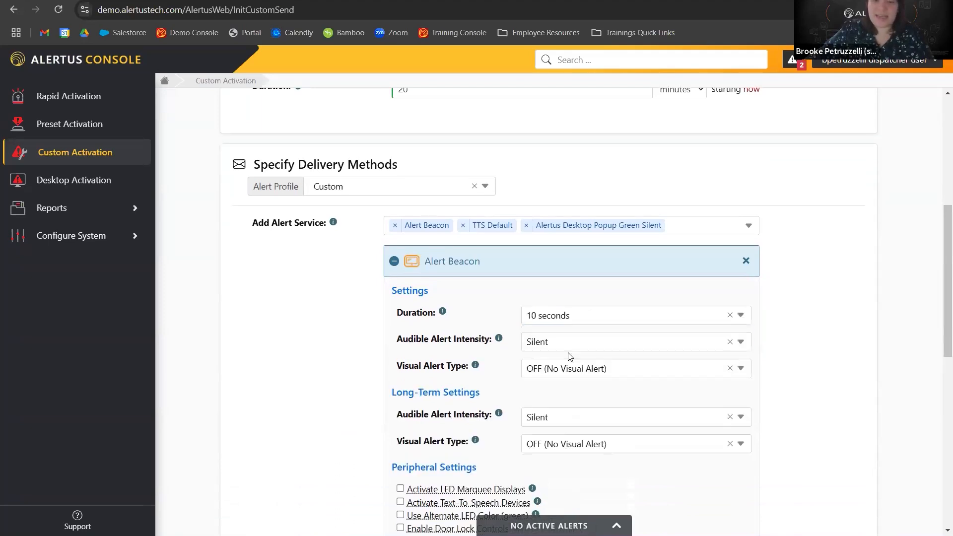
Set the beacon's audible alert intensity to Max and its visual alert type to Chase.
scroll(571, 357, up, 2)
scroll(556, 333, down, 3)
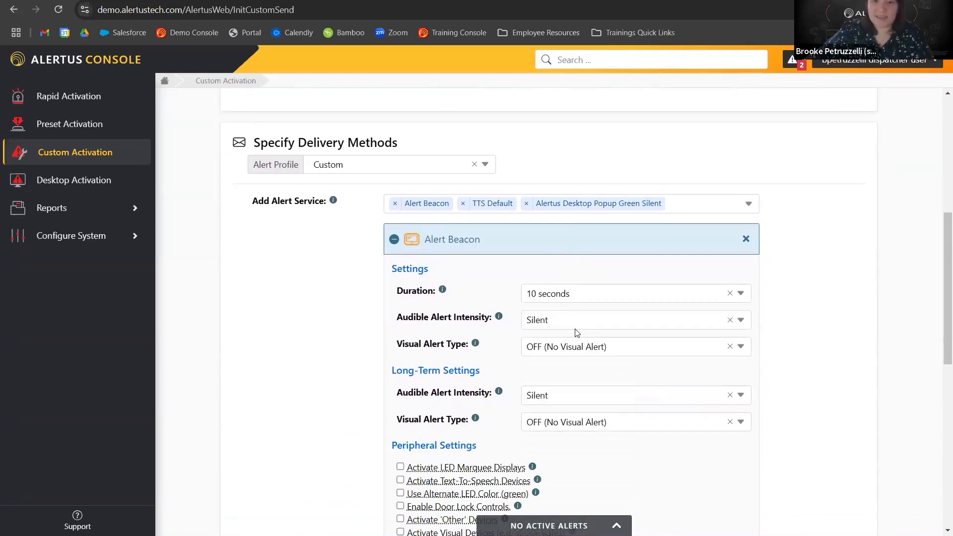
click(564, 279)
click(561, 353)
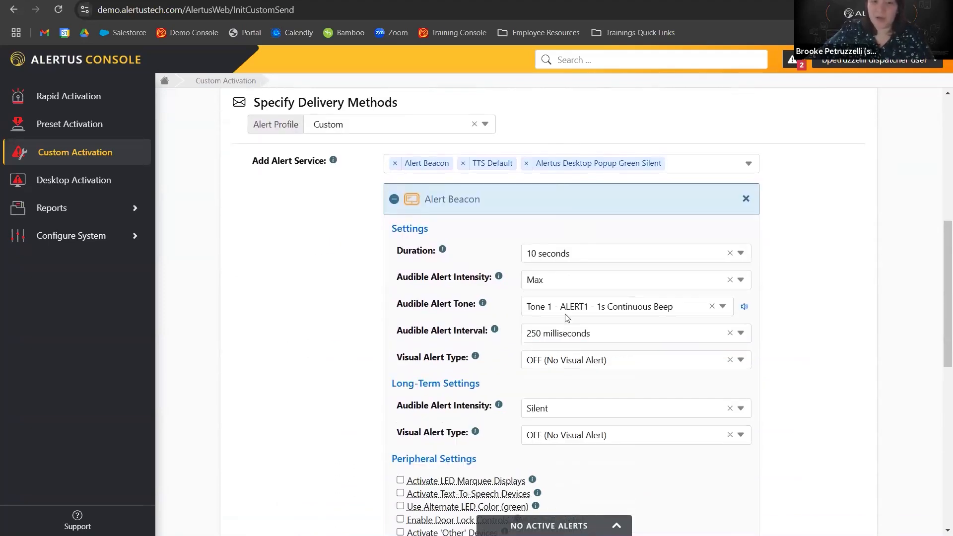
click(572, 362)
click(567, 289)
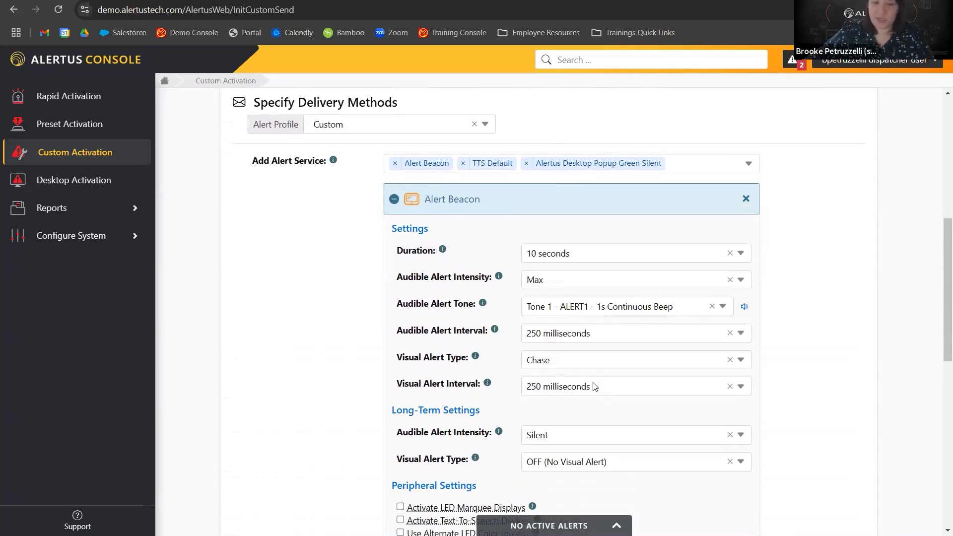
Set the beacon's long-term audible intensity to Low and long-term visual alert type to Row Blink.
scroll(542, 452, down, 1)
click(539, 372)
click(555, 318)
click(575, 458)
click(595, 400)
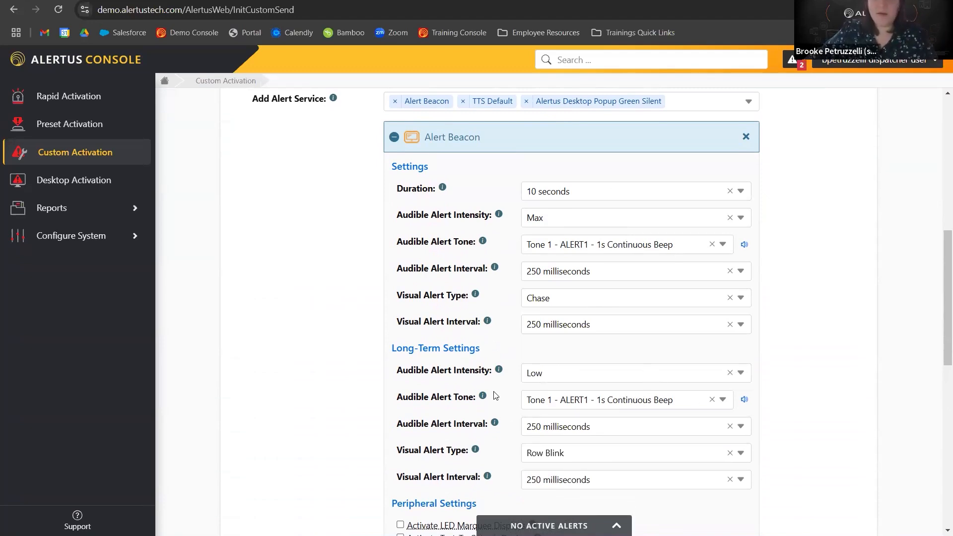
Enable door lock controls, visual devices and audible devices in the beacon's peripheral settings.
scroll(495, 395, down, 3)
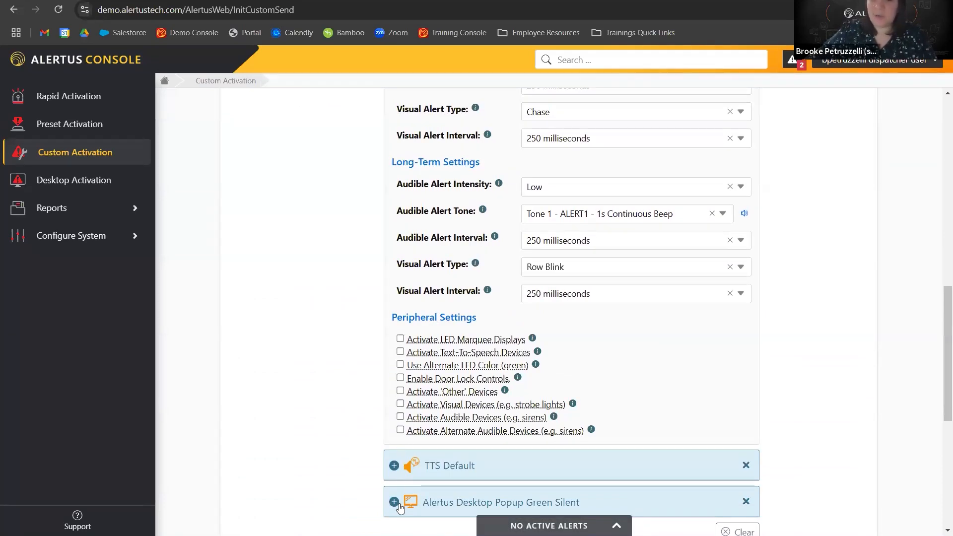
click(401, 417)
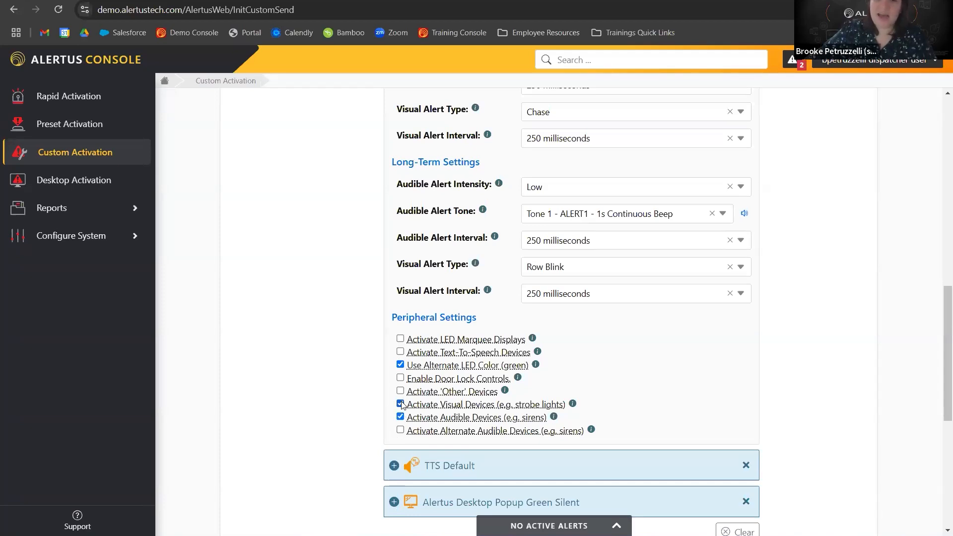
click(400, 379)
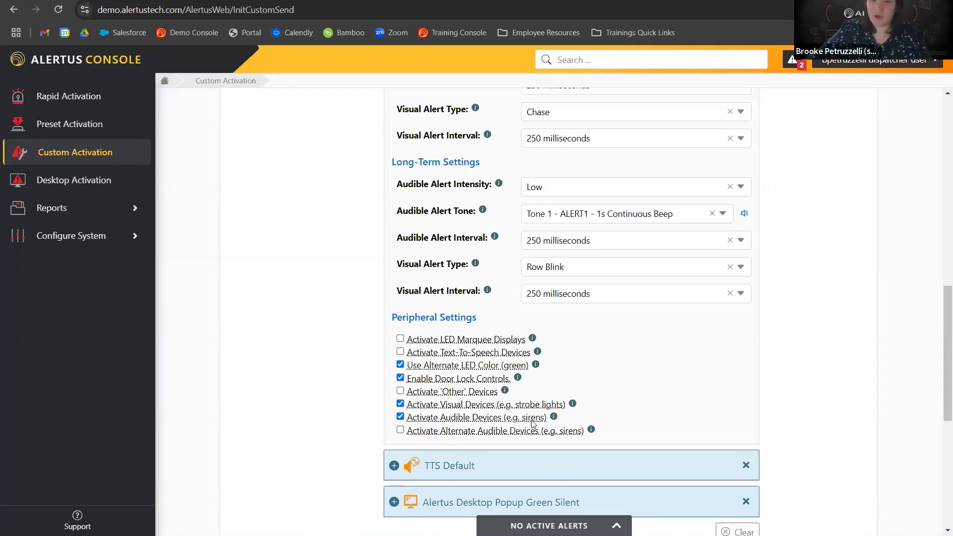
Collapse the Alert Beacon settings and open the TTS Default service settings.
scroll(519, 321, up, 5)
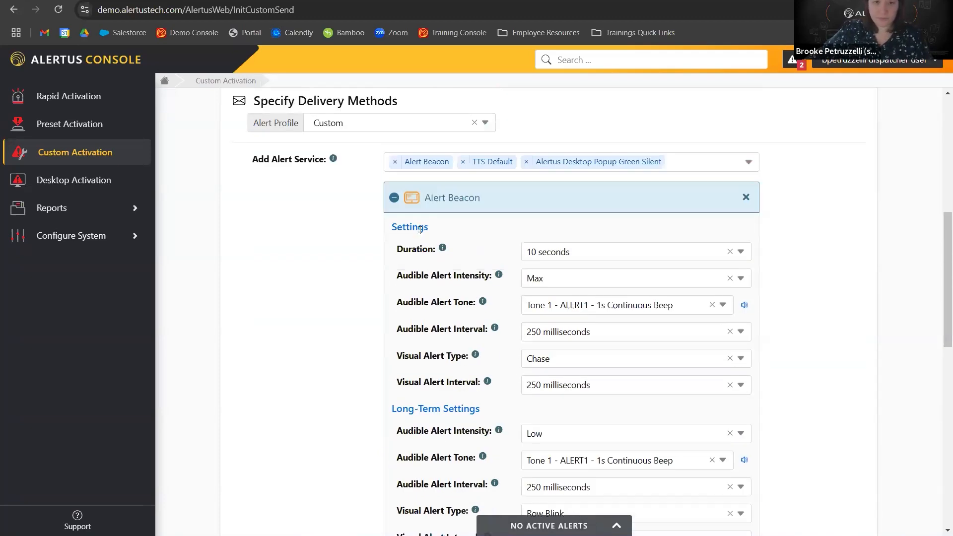
click(396, 238)
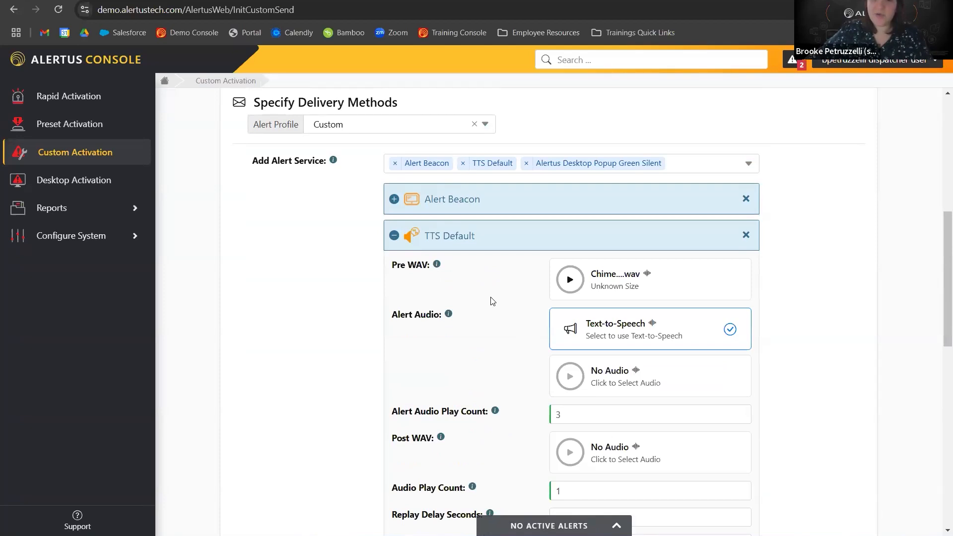
Set the TTS Default speech rate to Medium and collapse the TTS Default settings.
scroll(492, 302, down, 1)
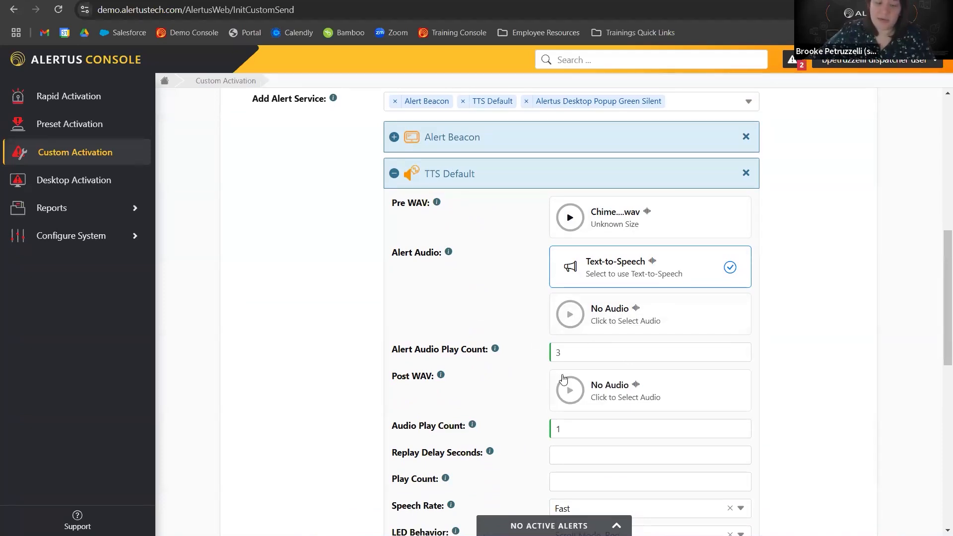
scroll(585, 277, down, 1)
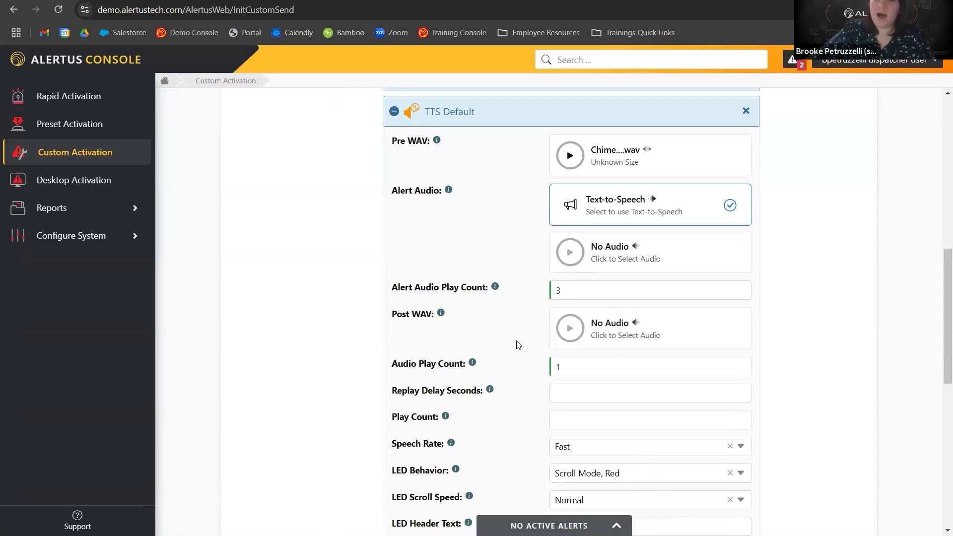
scroll(511, 381, down, 1)
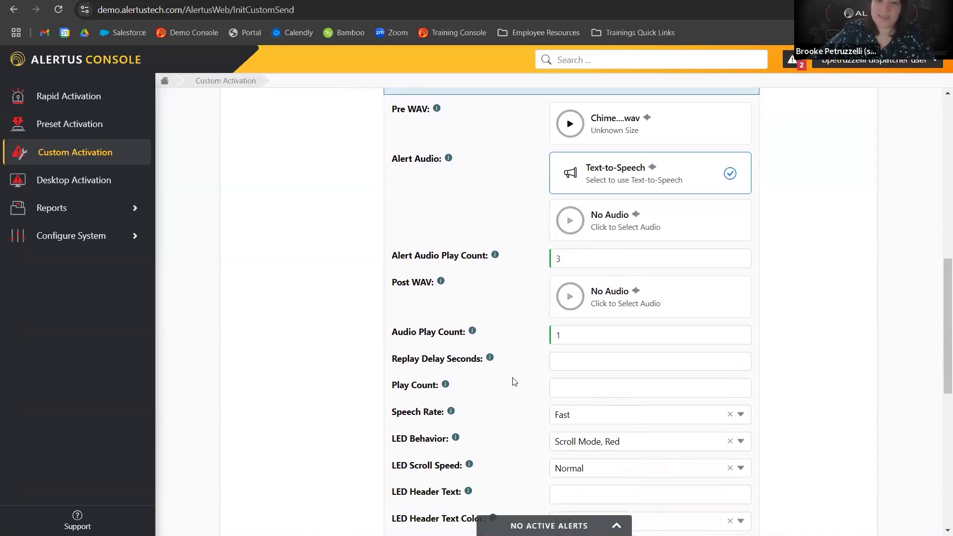
scroll(616, 337, down, 1)
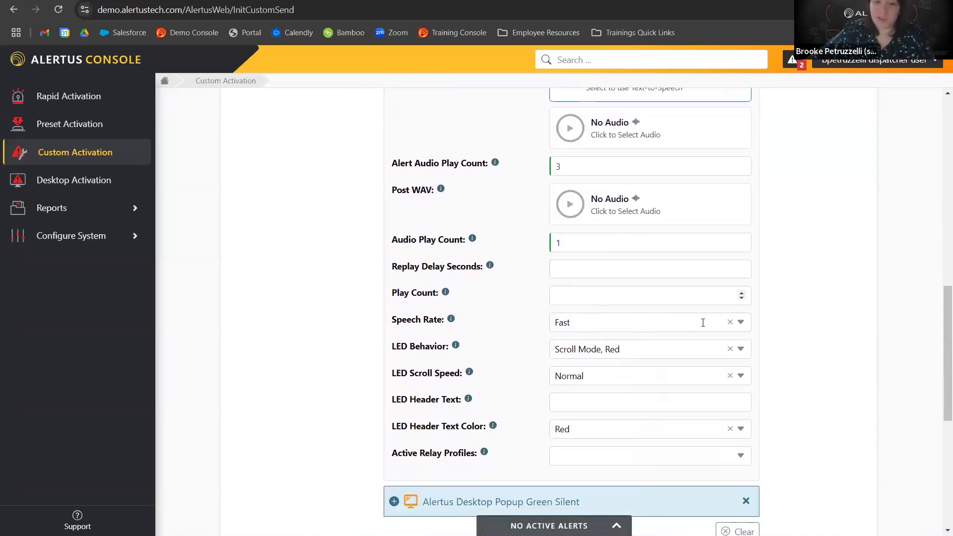
click(742, 329)
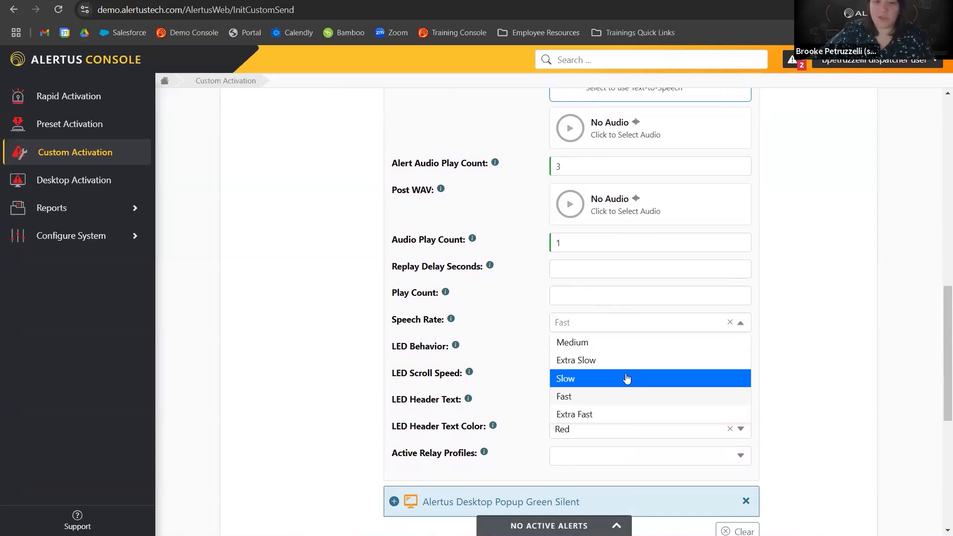
click(608, 343)
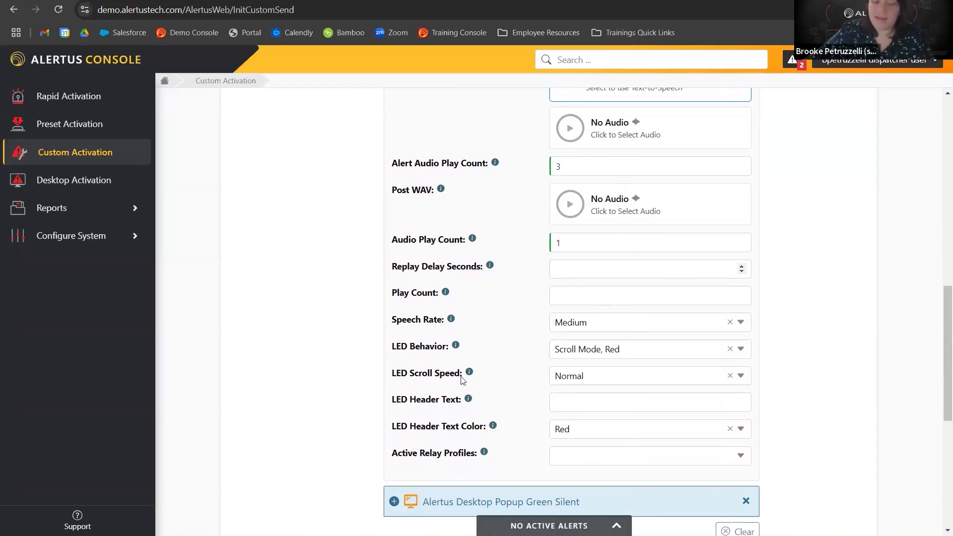
scroll(467, 360, down, 1)
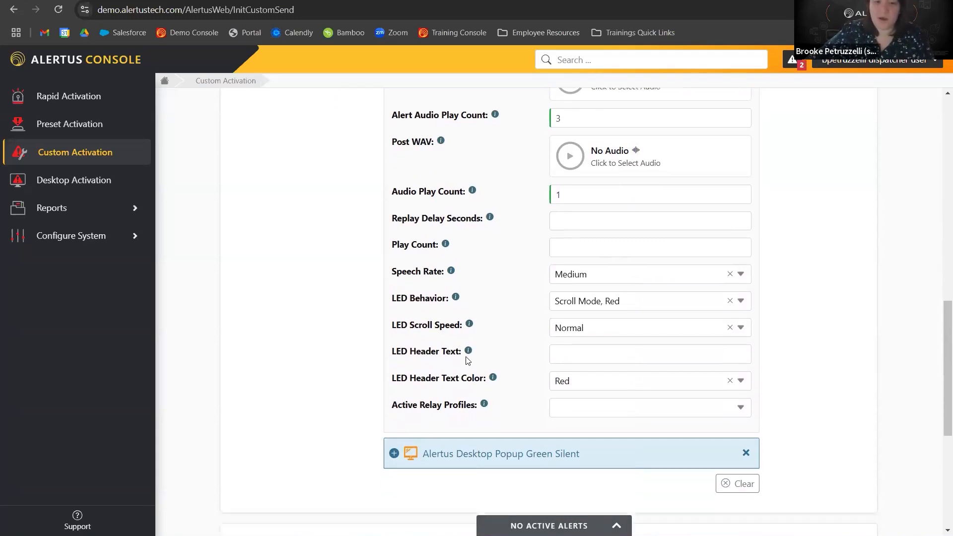
scroll(422, 308, up, 7)
click(394, 297)
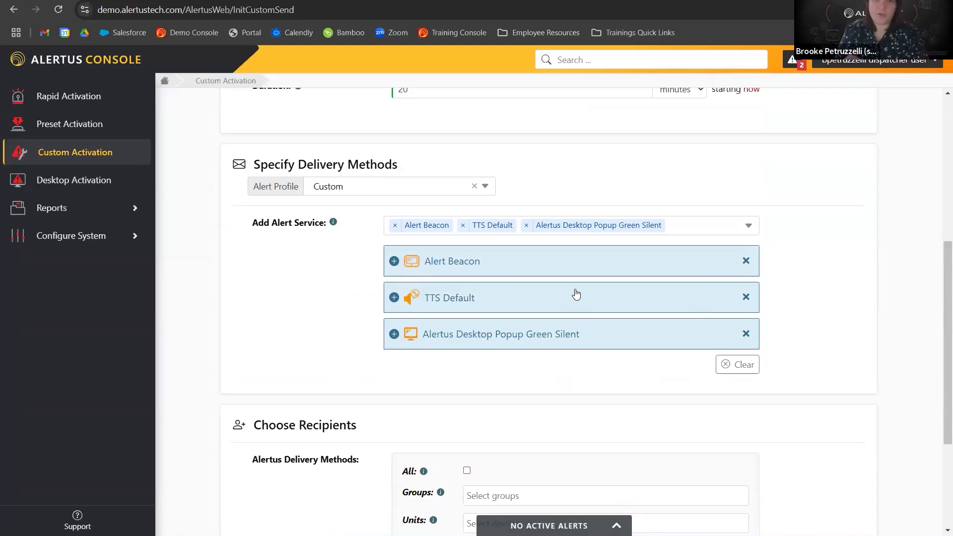
scroll(542, 292, down, 3)
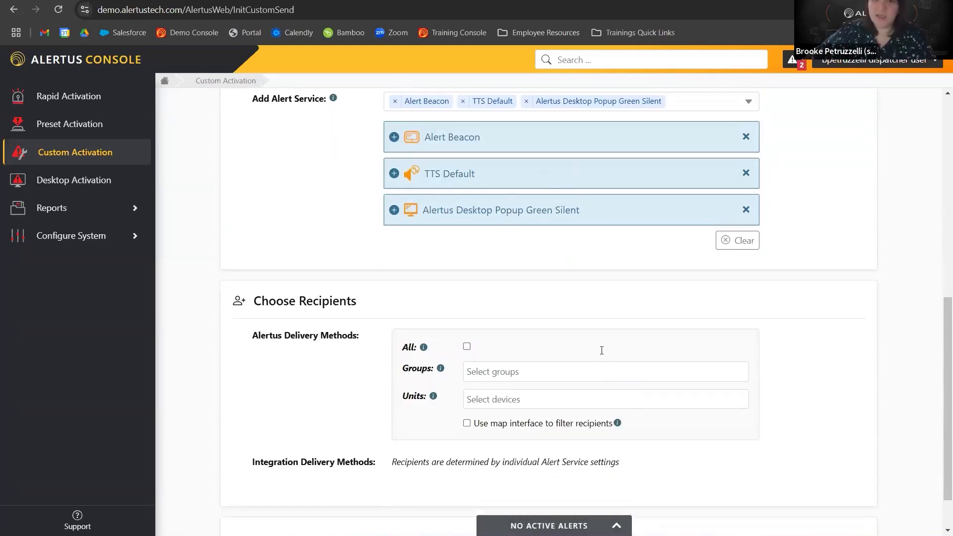
click(467, 348)
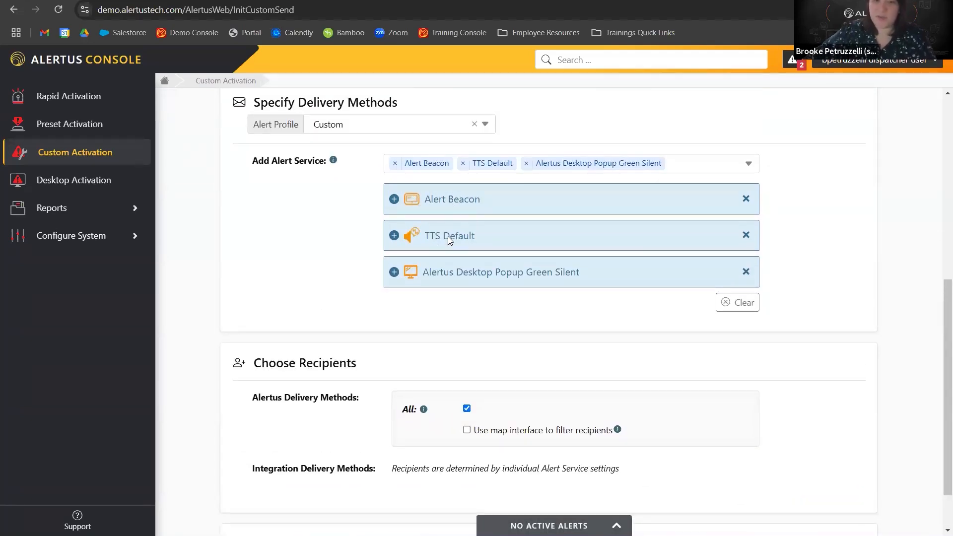
click(467, 408)
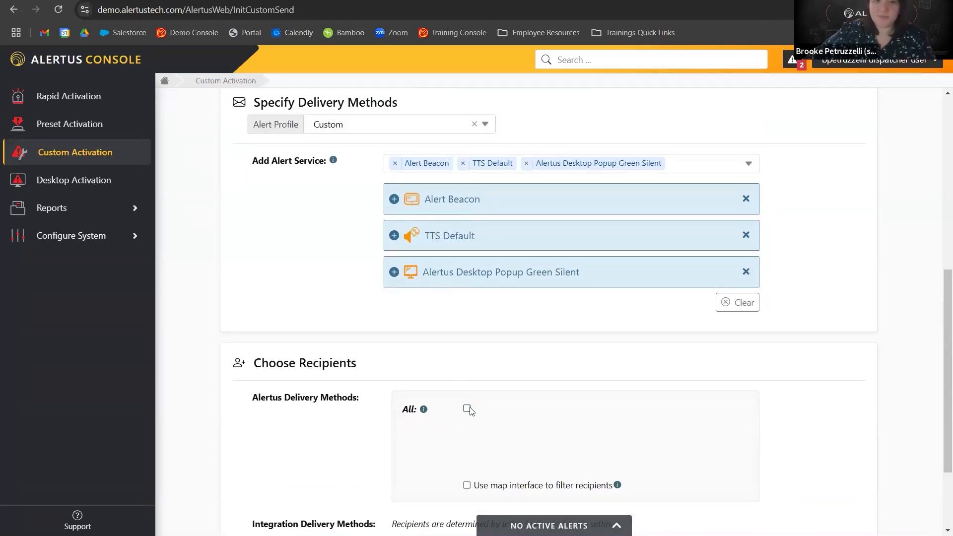
scroll(485, 380, down, 1)
click(484, 381)
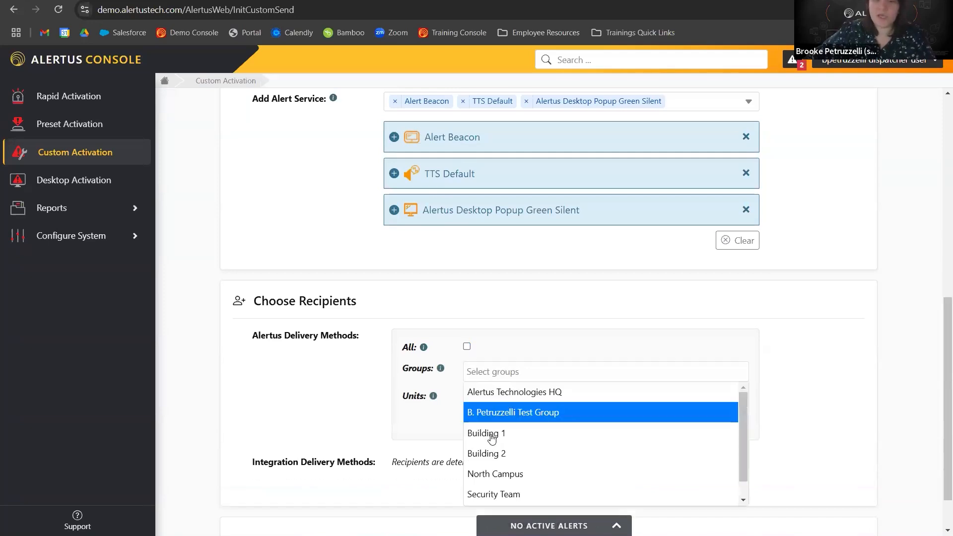
click(492, 436)
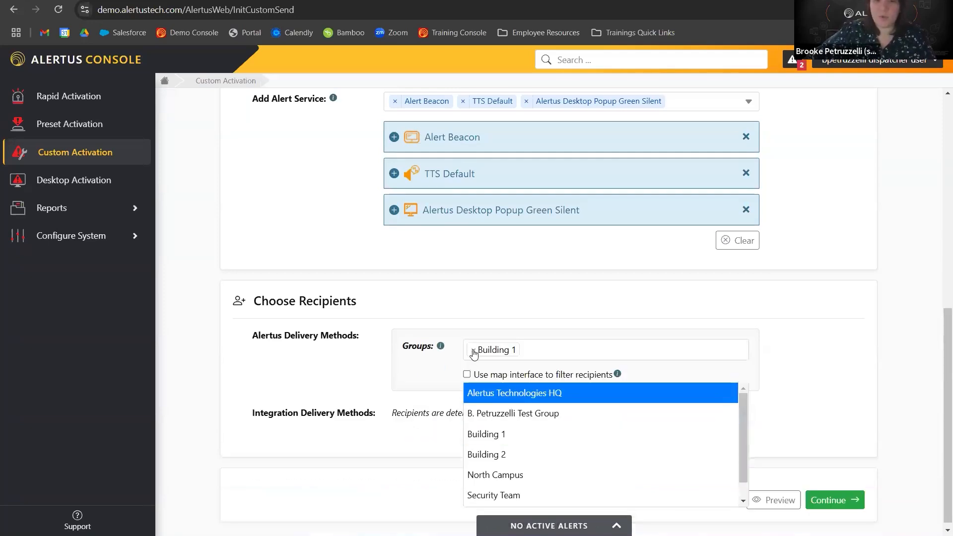
click(474, 350)
click(486, 379)
click(485, 410)
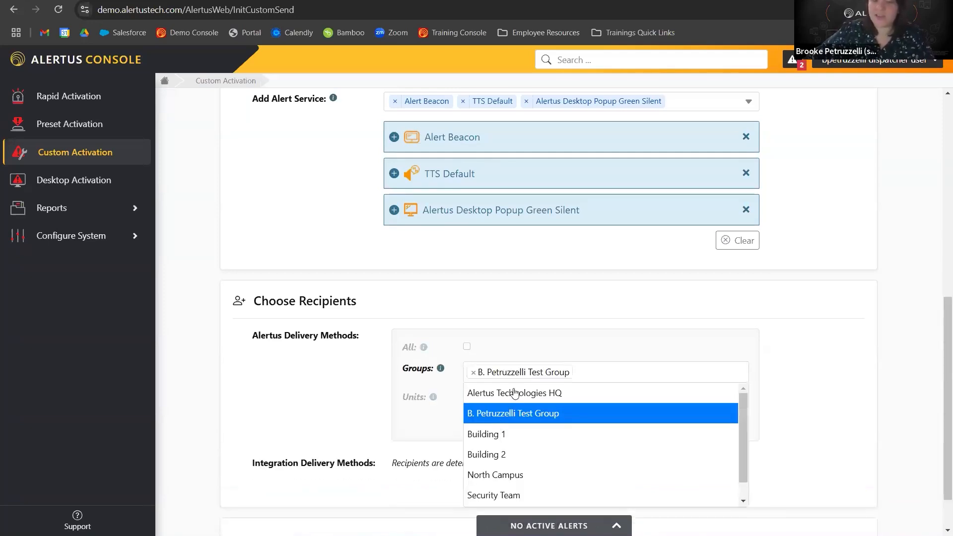
click(481, 361)
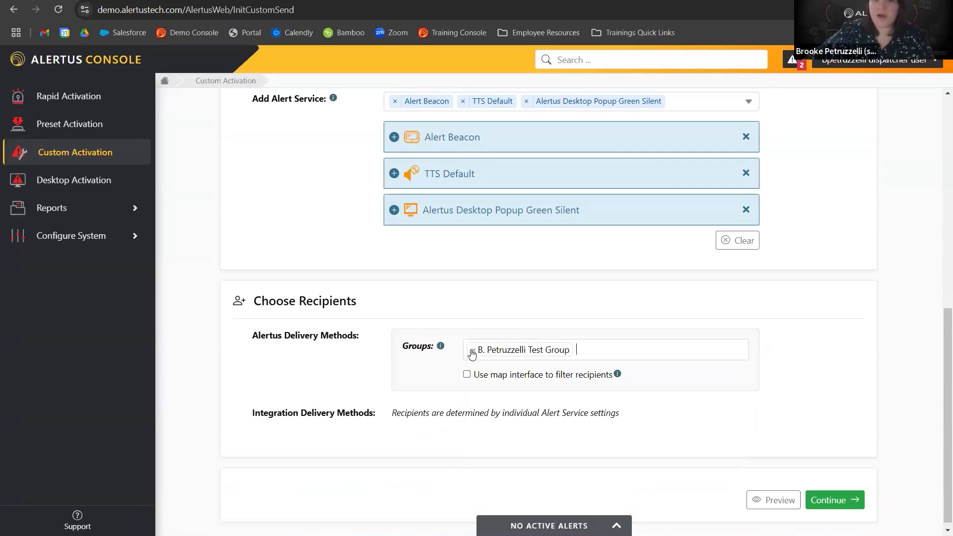
click(472, 352)
Choose the user's own desktop unit as the only recipient of the custom alert.
click(482, 399)
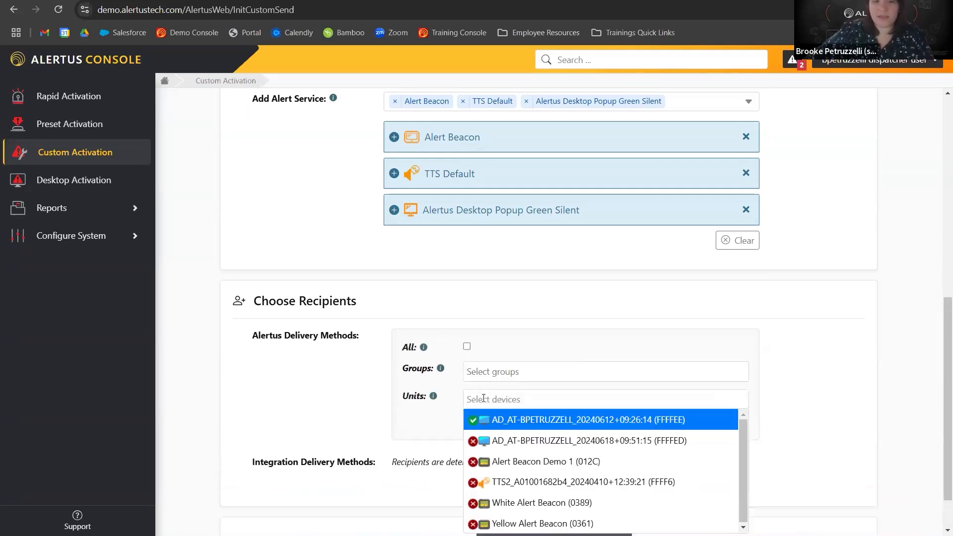
click(507, 424)
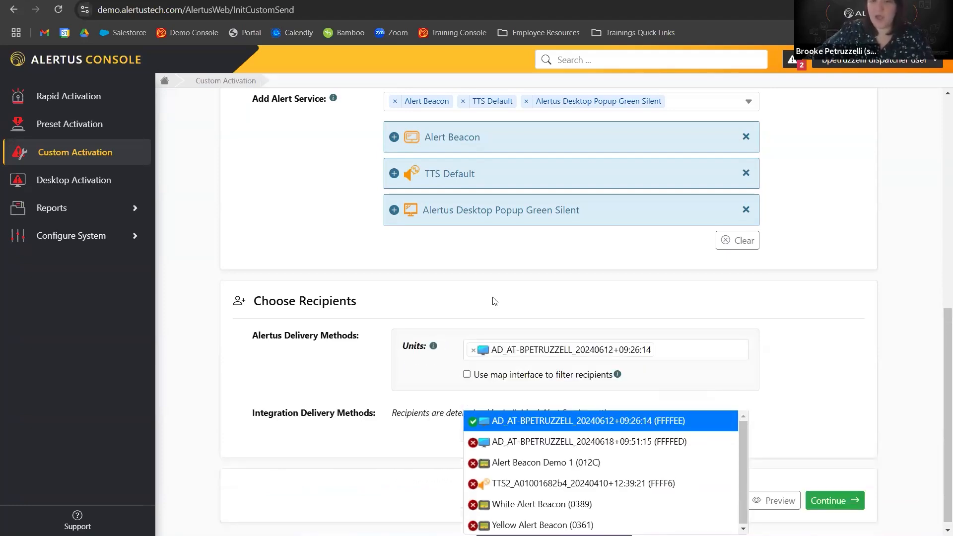
click(538, 380)
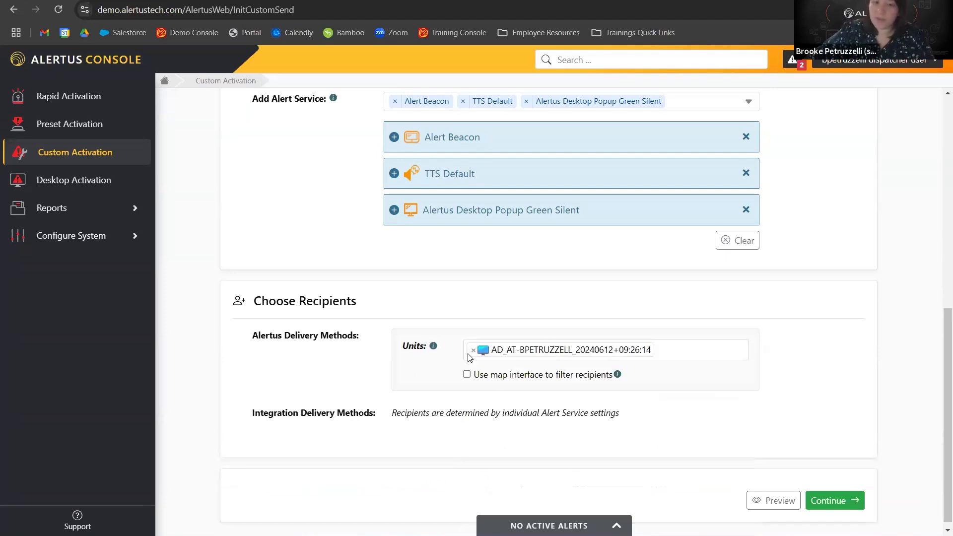
Continue to the activation confirmation and send the custom alert.
scroll(467, 323, up, 1)
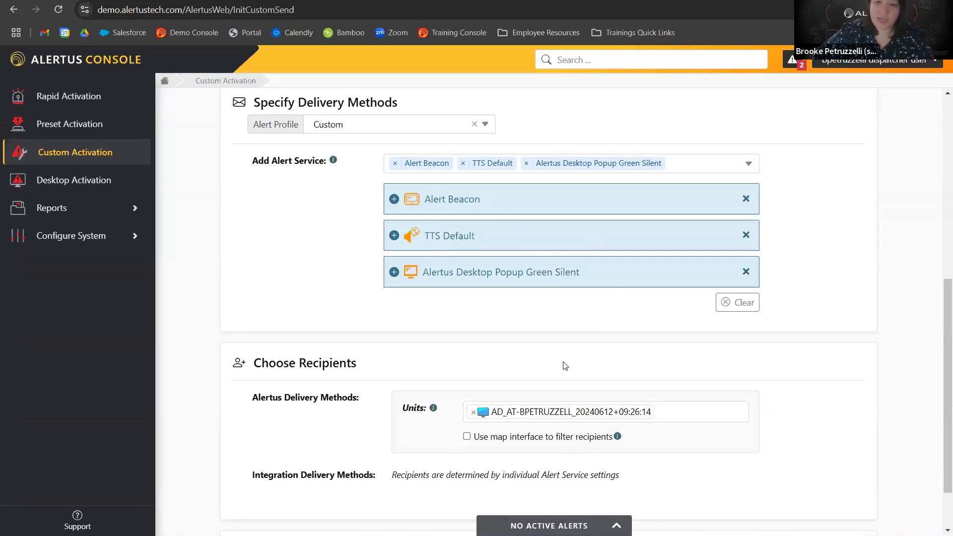
scroll(643, 344, up, 4)
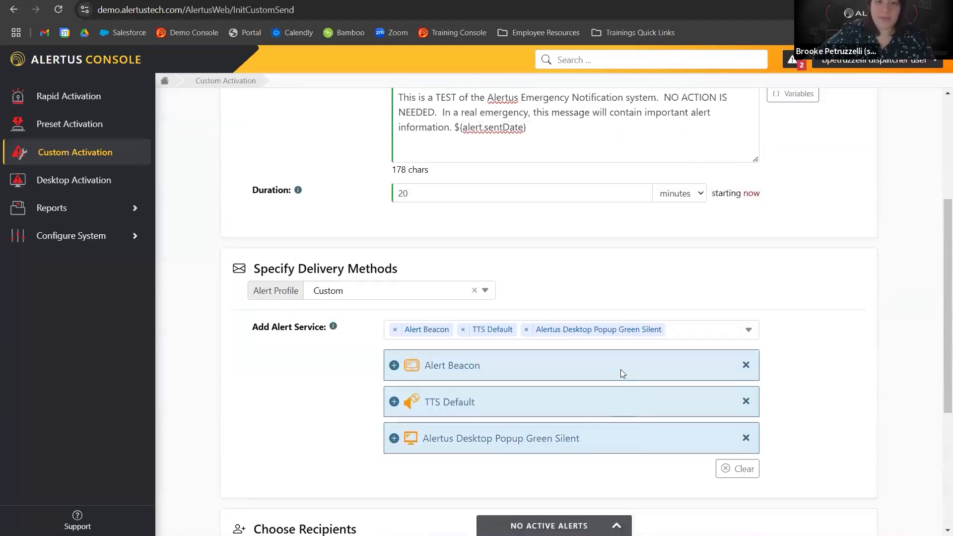
scroll(792, 379, down, 5)
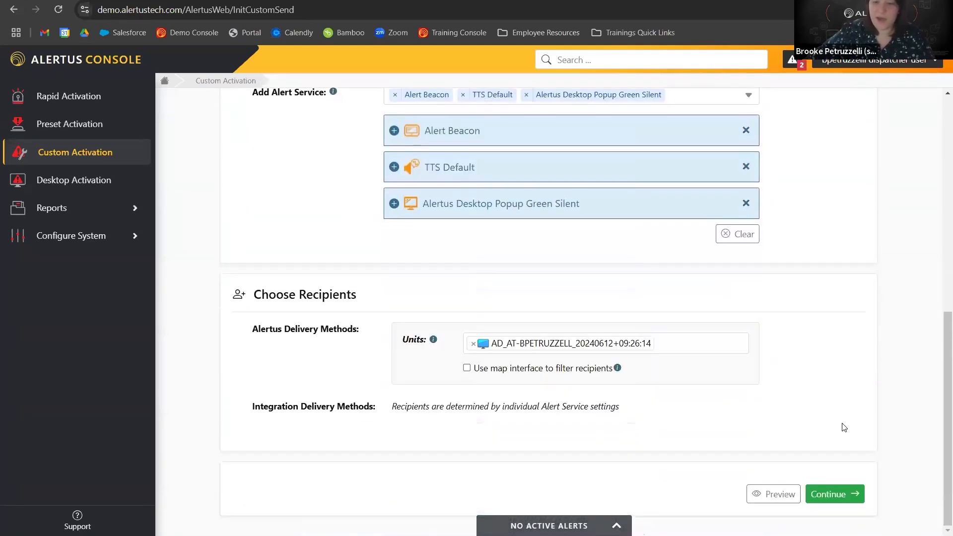
click(829, 495)
scroll(557, 378, down, 1)
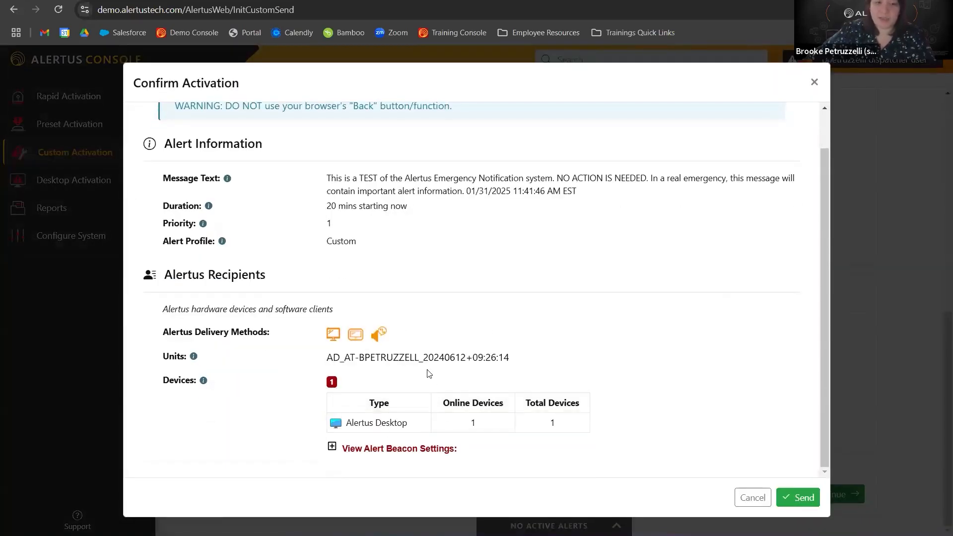
click(801, 498)
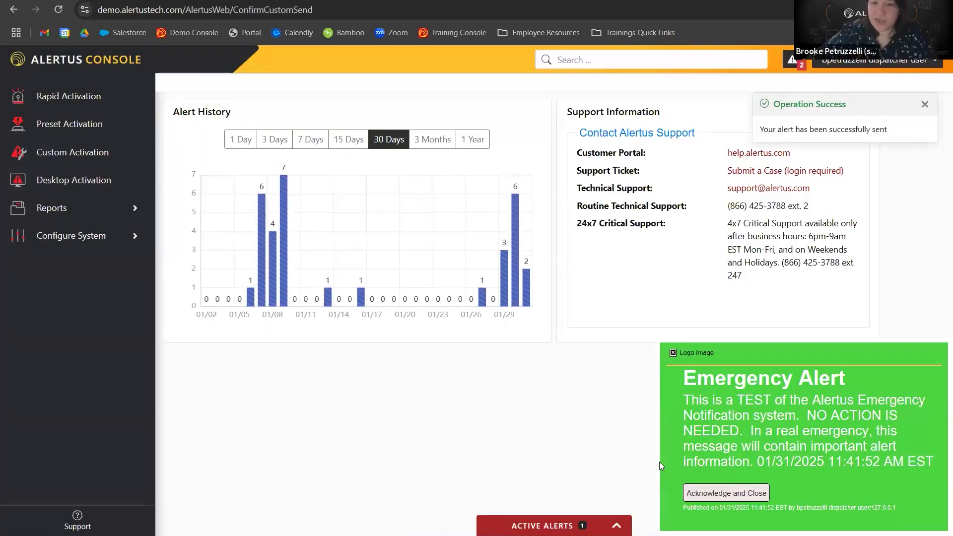
Acknowledge and close the desktop emergency popup, then cancel active alert 504 from the active alerts panel.
click(720, 490)
click(553, 526)
click(327, 519)
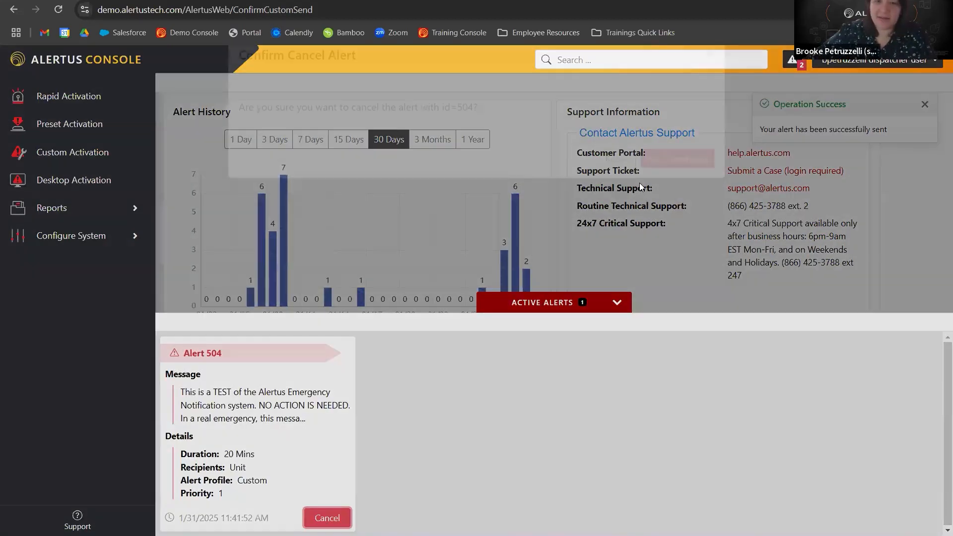
click(689, 194)
click(532, 309)
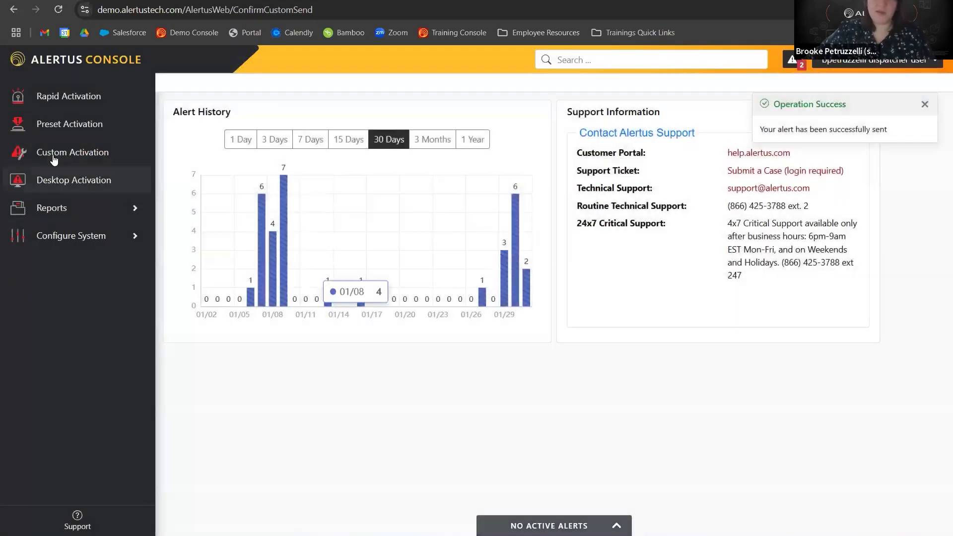
Start a new Custom Activation and add the Alertus Desktop FS - RED w/ Silent alert service.
click(53, 155)
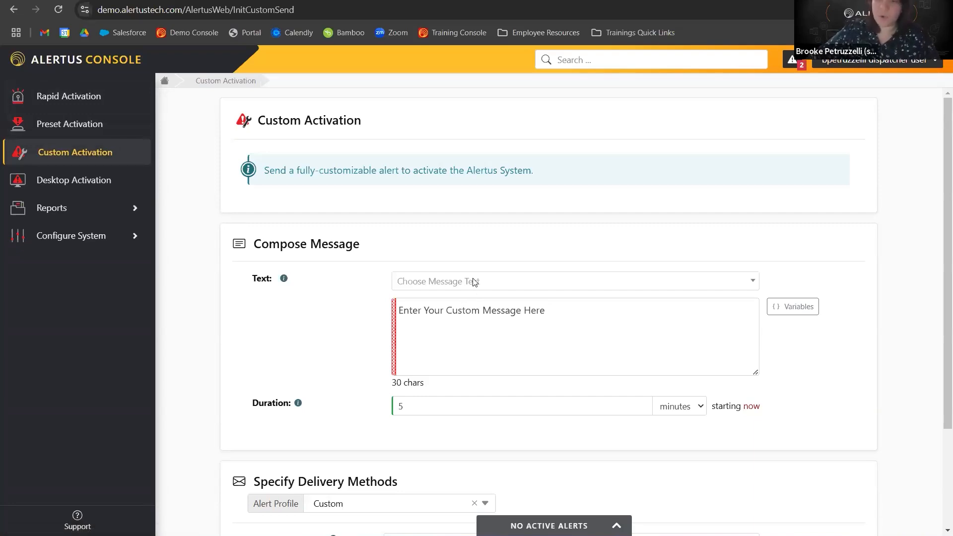
scroll(485, 268, down, 3)
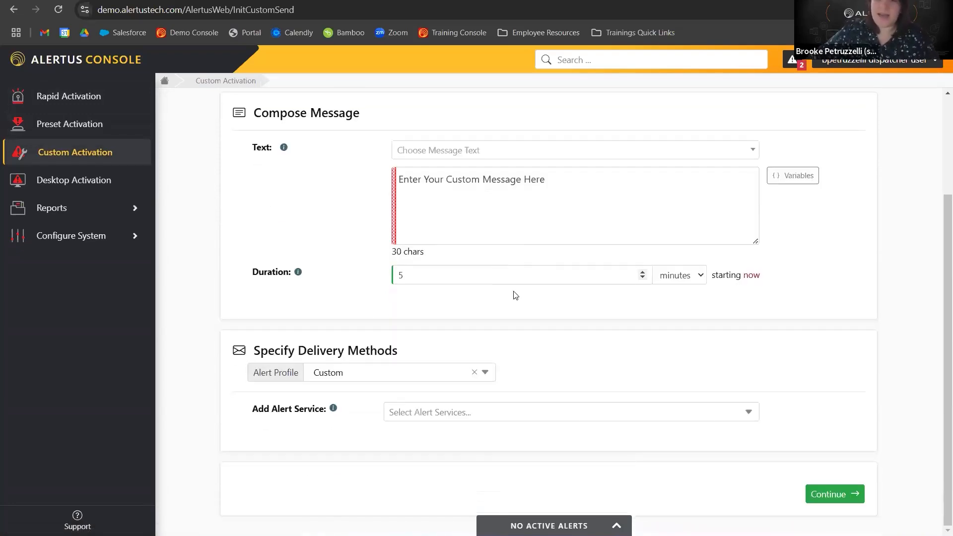
click(663, 412)
click(569, 355)
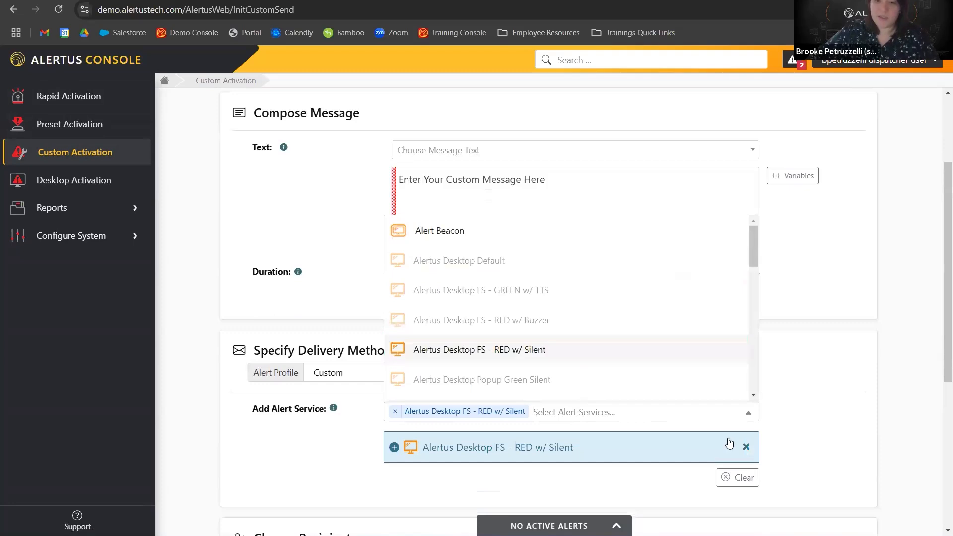
click(789, 436)
scroll(793, 432, down, 6)
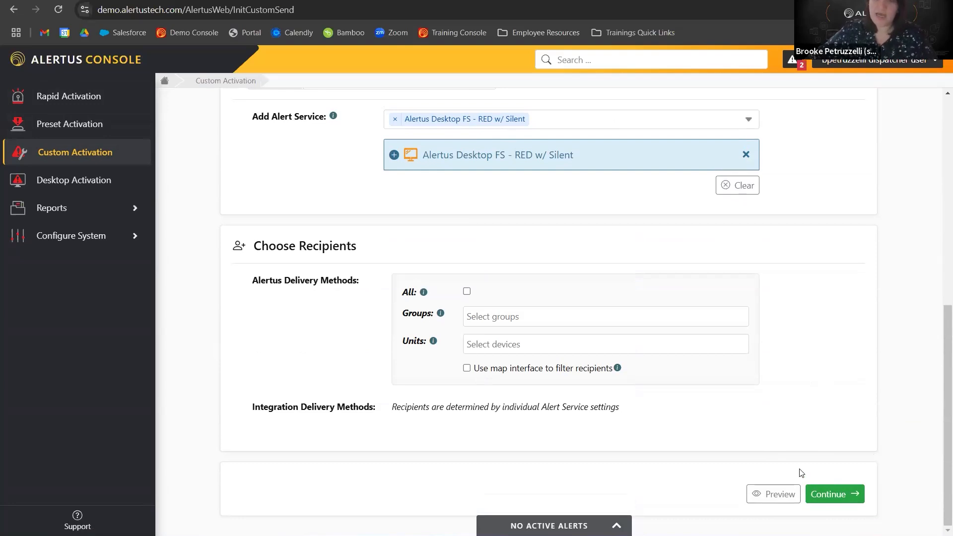
scroll(639, 363, up, 5)
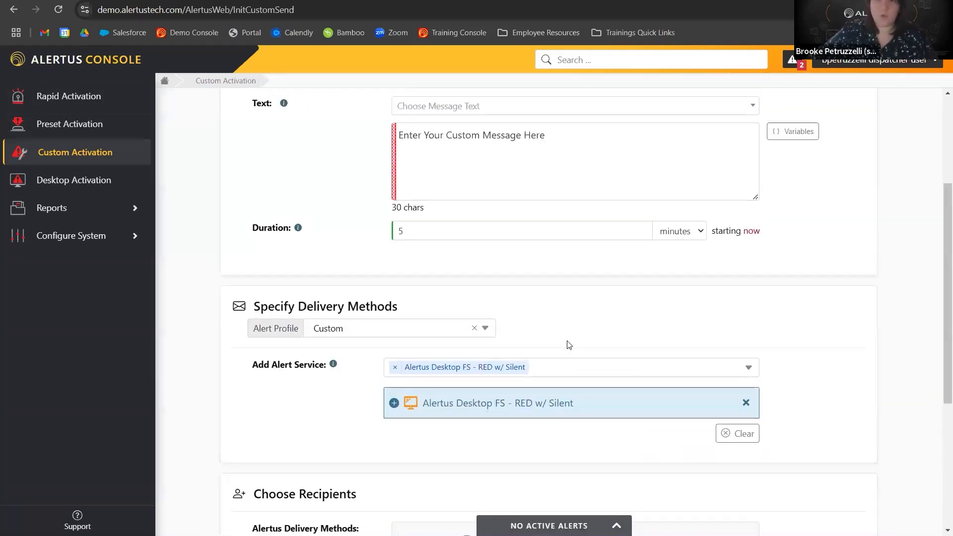
scroll(569, 345, down, 5)
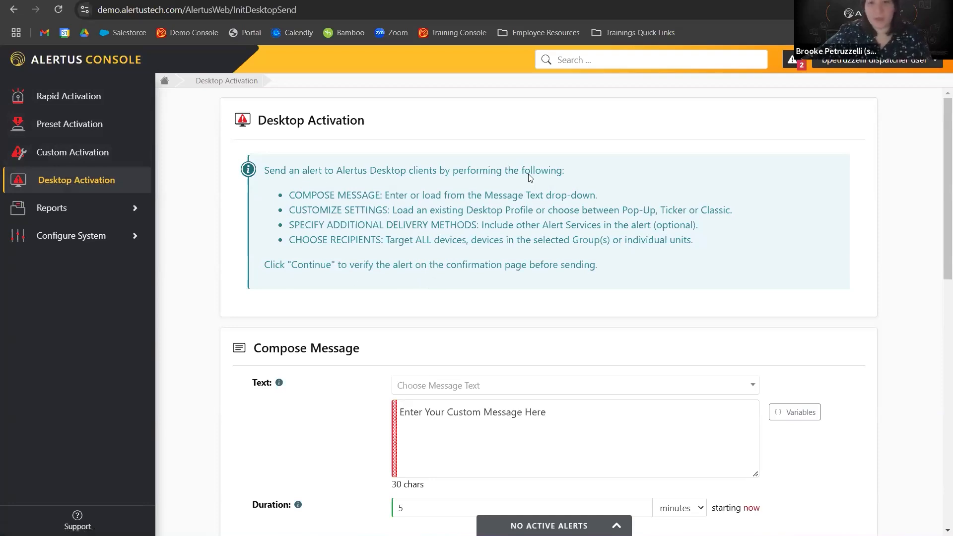
Load the System Test message text into the Desktop Activation form.
scroll(306, 282, down, 3)
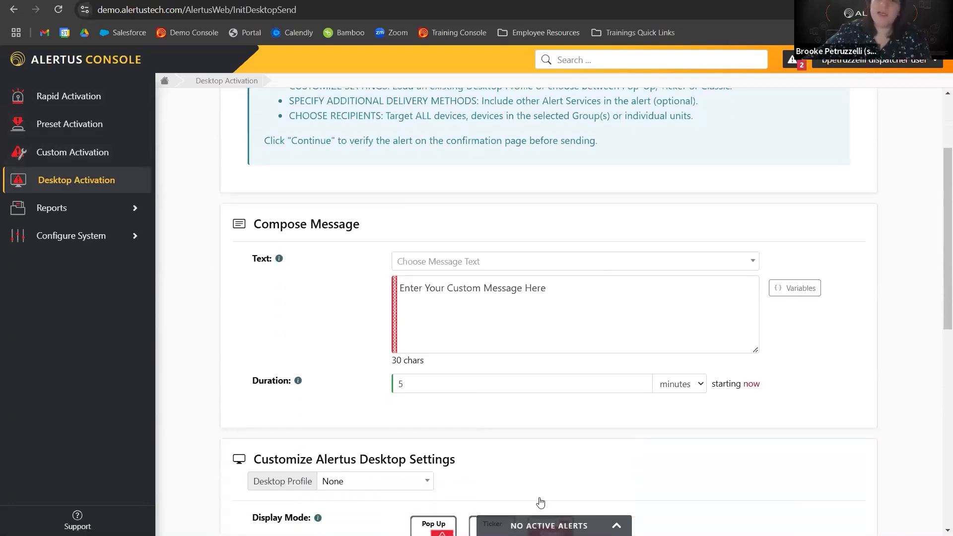
click(475, 263)
scroll(462, 357, down, 5)
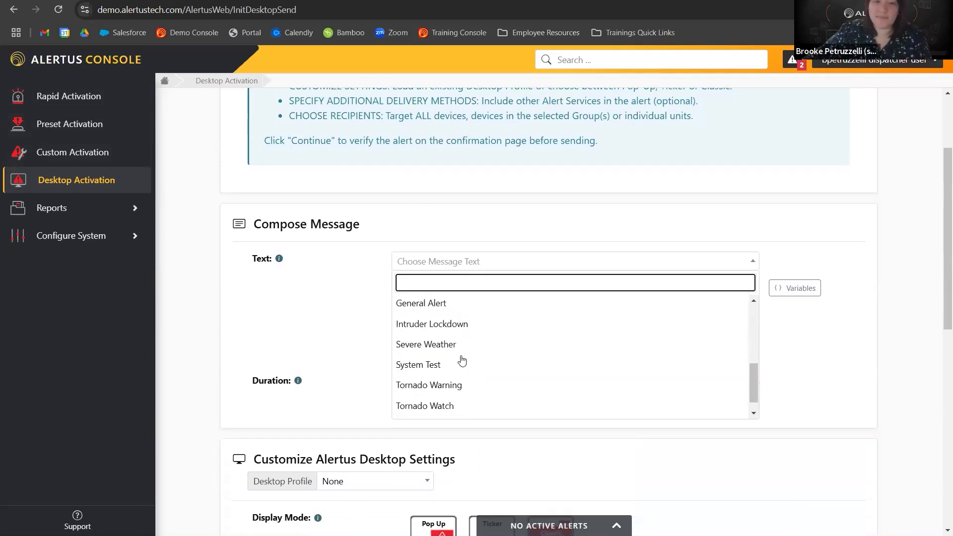
click(462, 363)
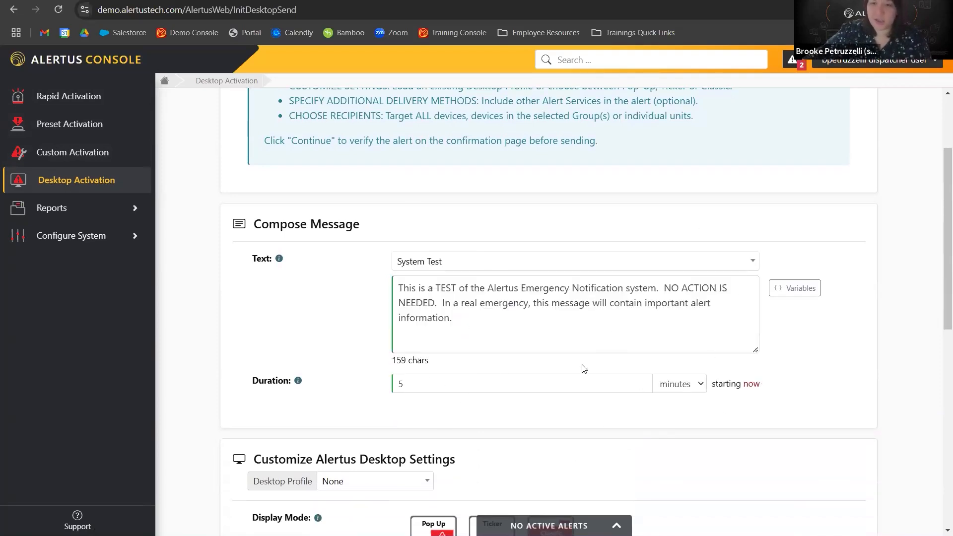
scroll(530, 379, down, 4)
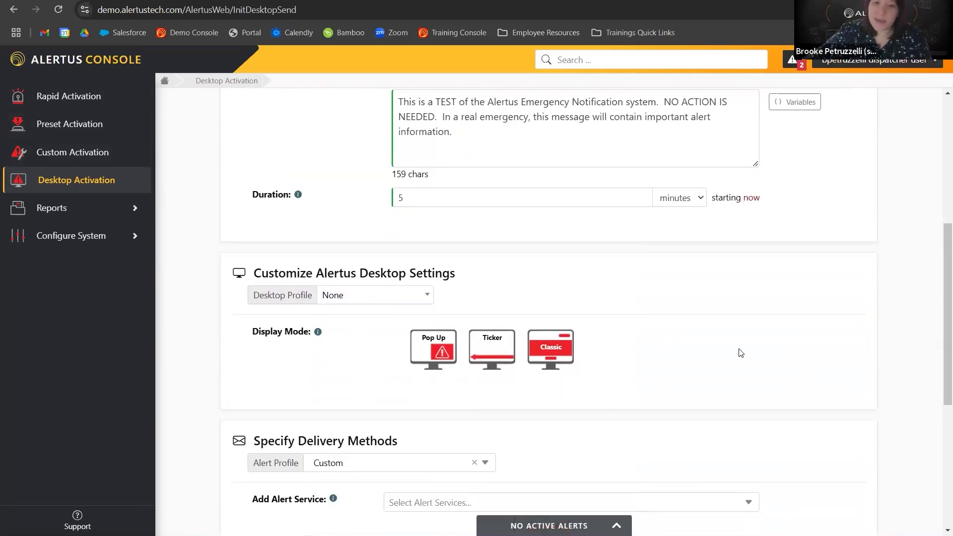
Select the Pop Up display mode and choose the Crisp look for the desktop alert.
click(444, 340)
scroll(462, 401, down, 3)
scroll(462, 401, down, 1)
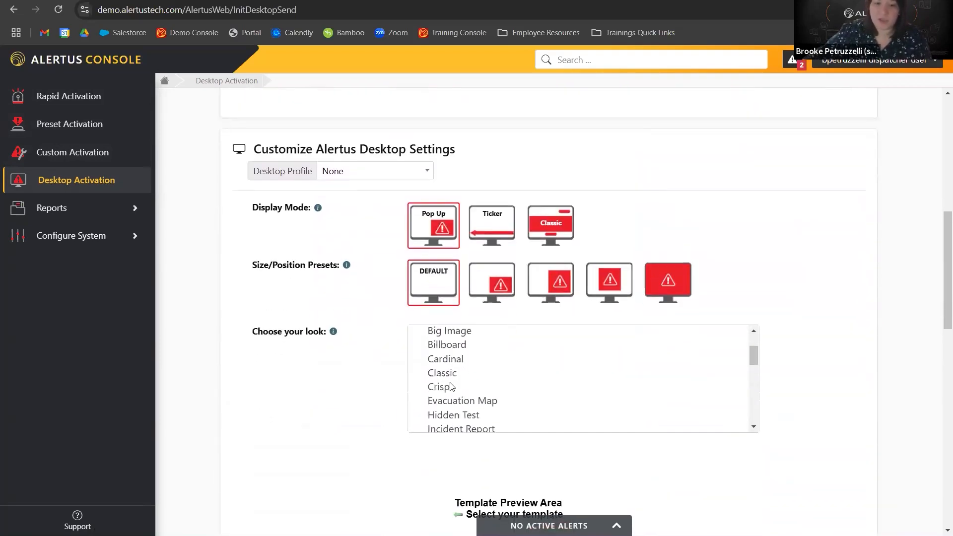
click(445, 372)
click(449, 391)
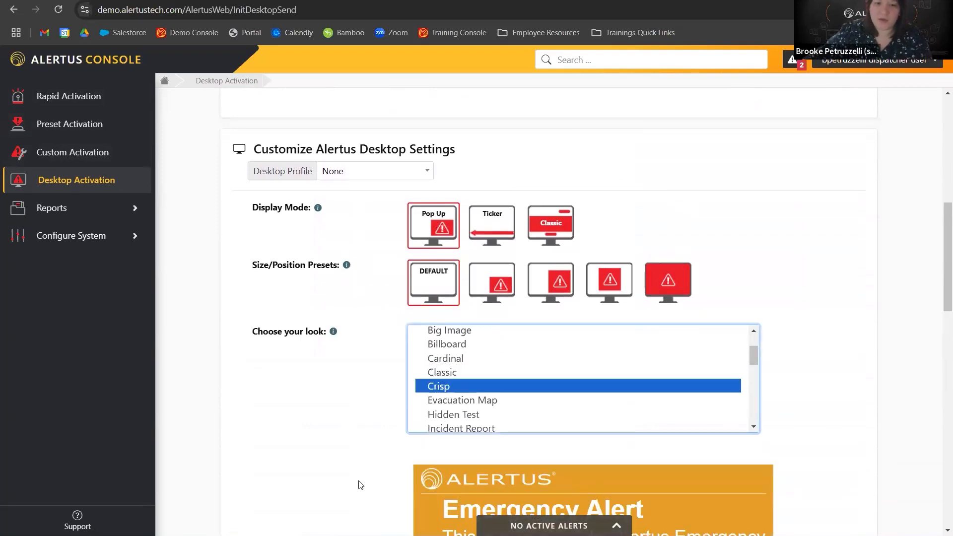
Expand the display mode variables and set the pop-up background color to blue #3f25e8.
scroll(379, 439, down, 4)
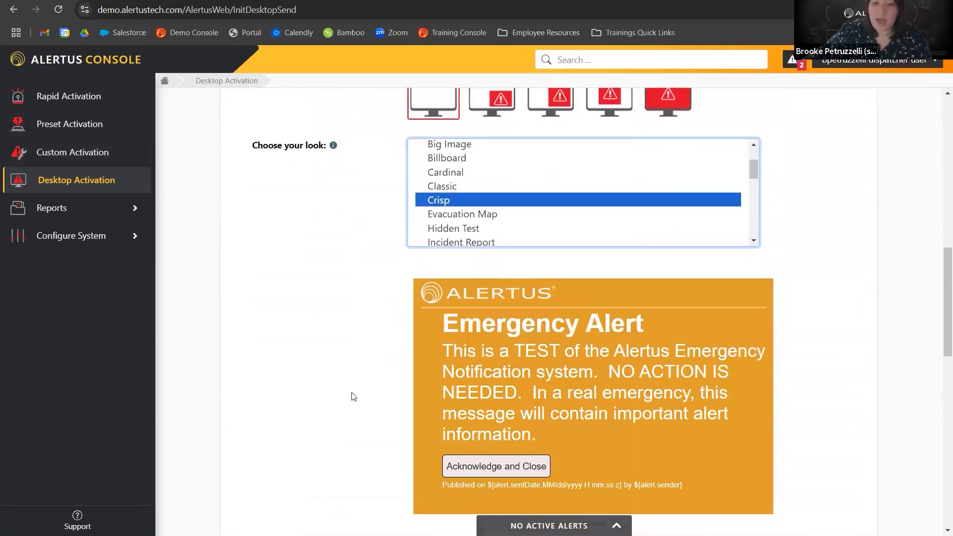
scroll(410, 384, down, 2)
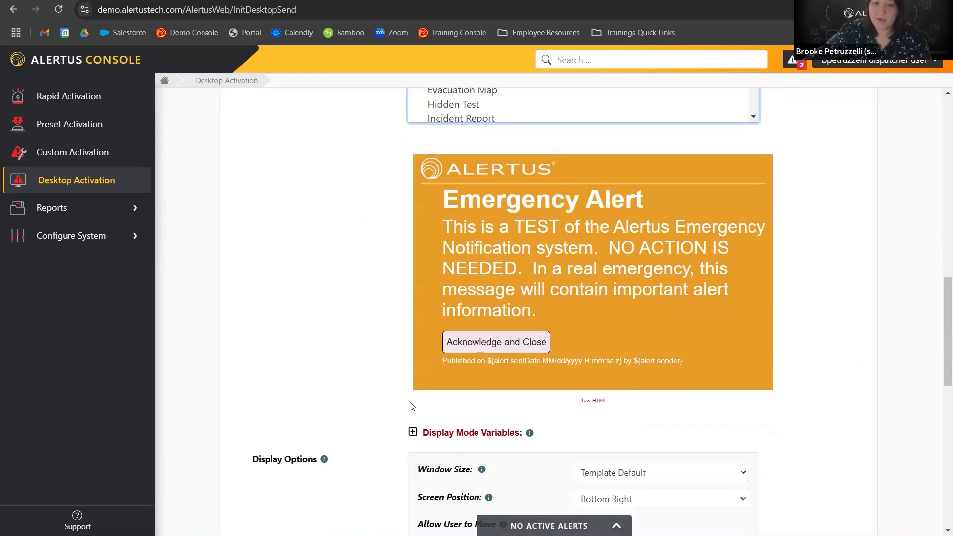
click(467, 439)
scroll(557, 432, down, 1)
click(615, 425)
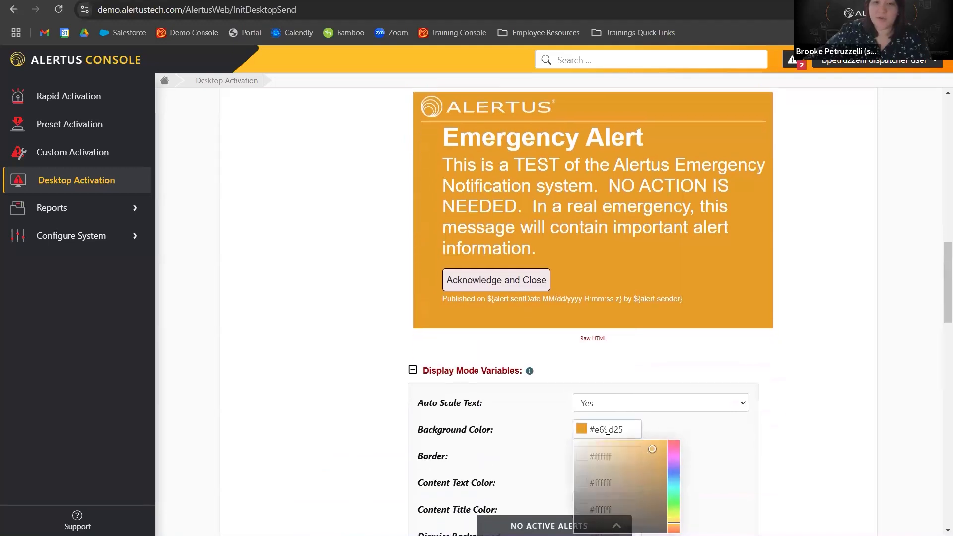
click(674, 496)
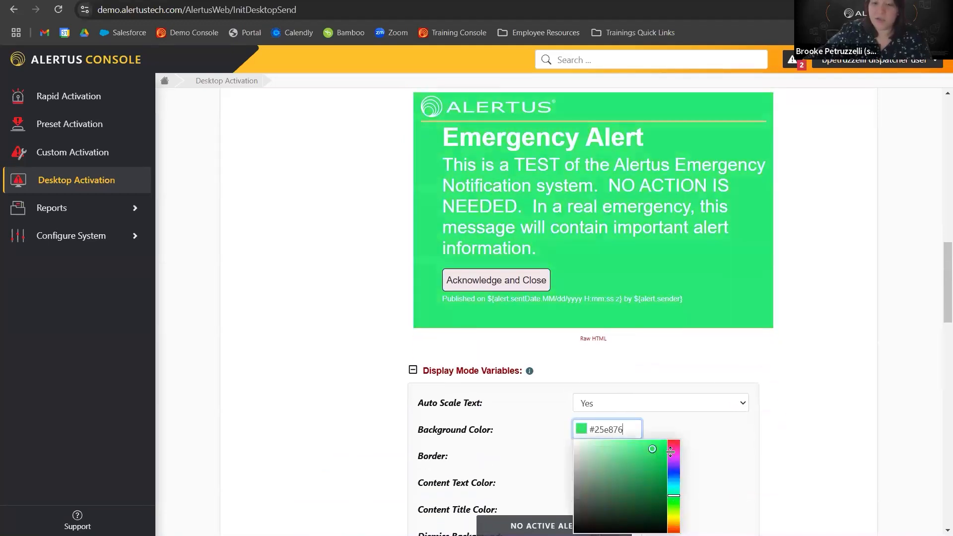
click(674, 469)
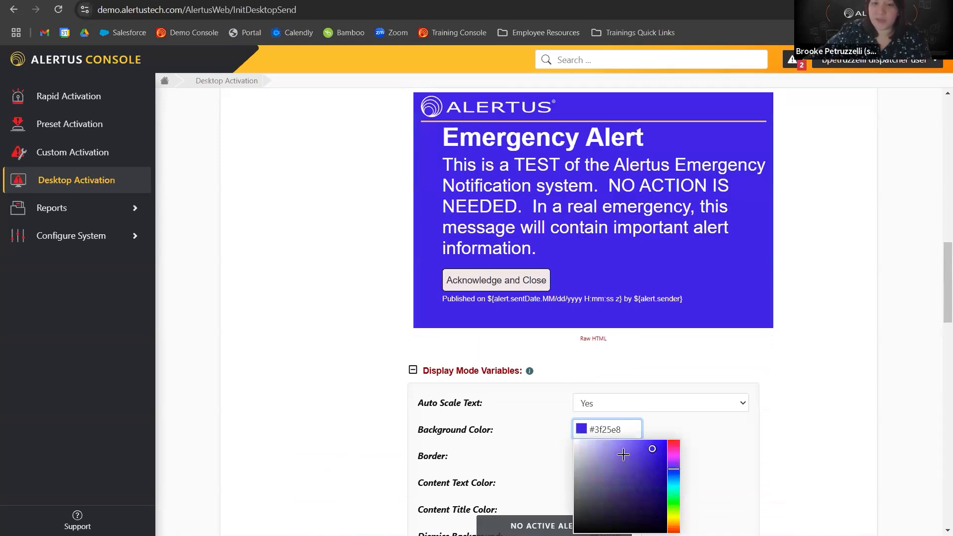
Switch the look to Big Image and pick the third size/position preset.
scroll(385, 367, up, 6)
click(484, 273)
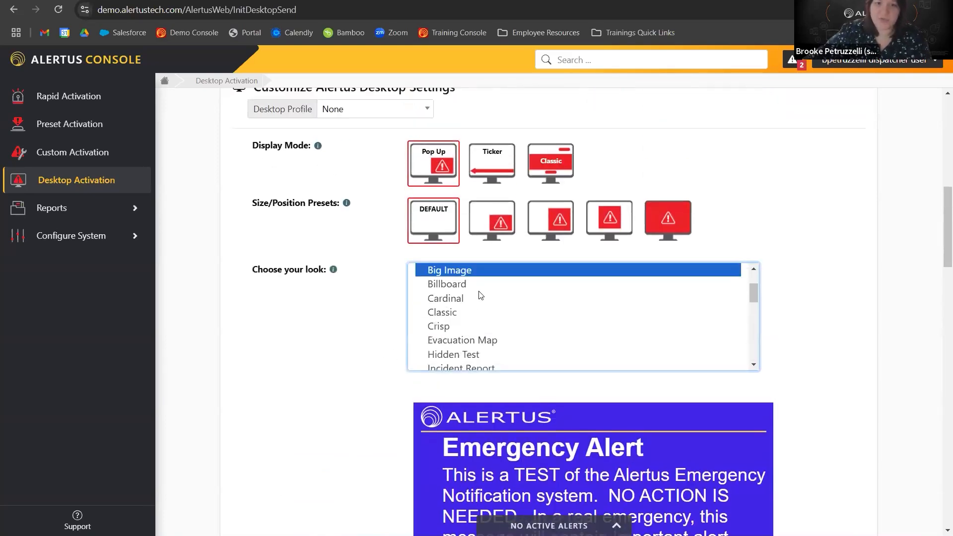
click(556, 218)
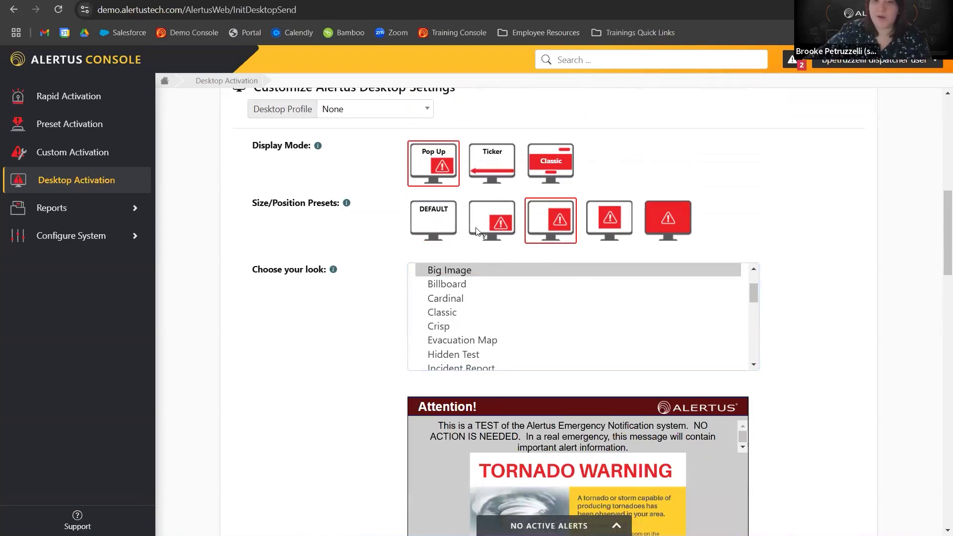
Switch the display mode to Ticker and set text background color #041206 with text color #f2eaea.
click(478, 165)
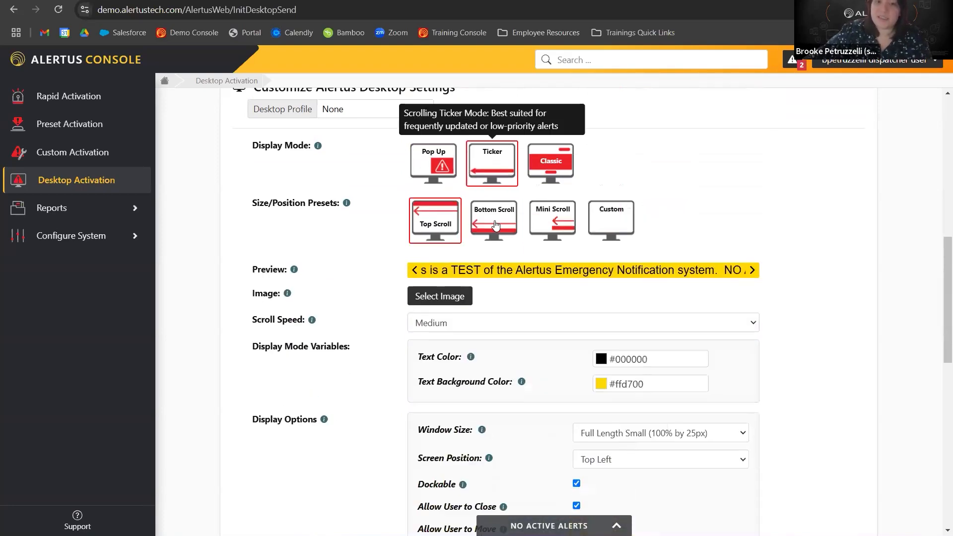
click(633, 384)
click(693, 453)
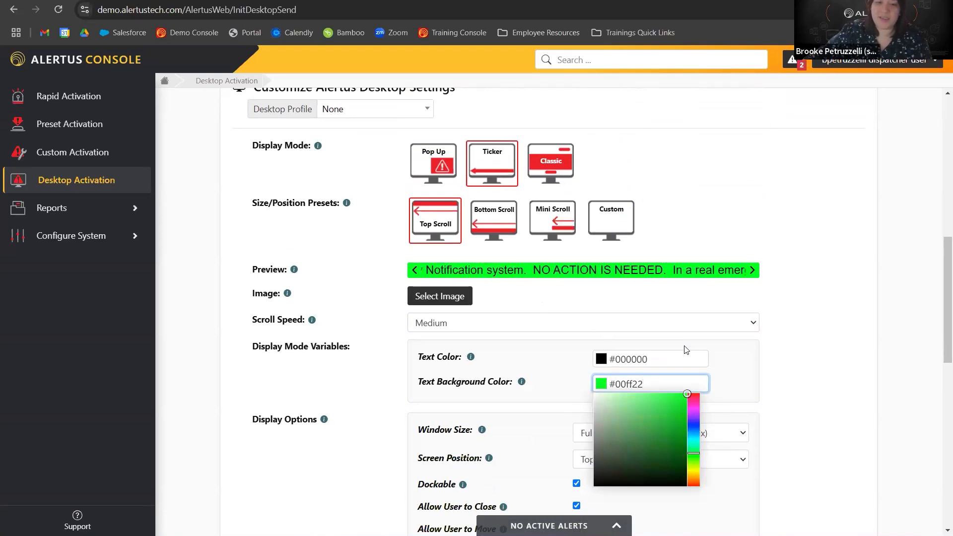
click(668, 480)
click(645, 359)
click(596, 374)
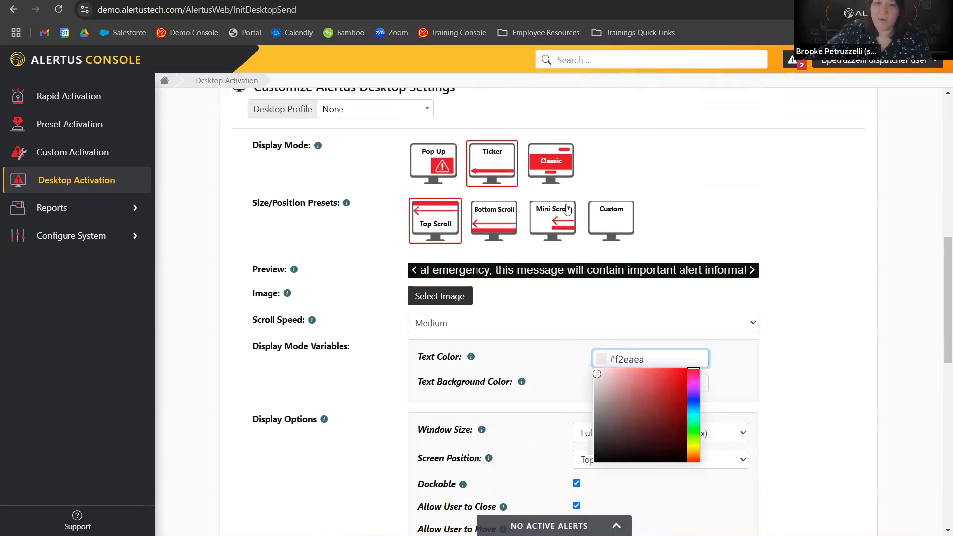
Switch the display mode to Classic, confirming the change, and set the message subtitle to TEST.
click(551, 163)
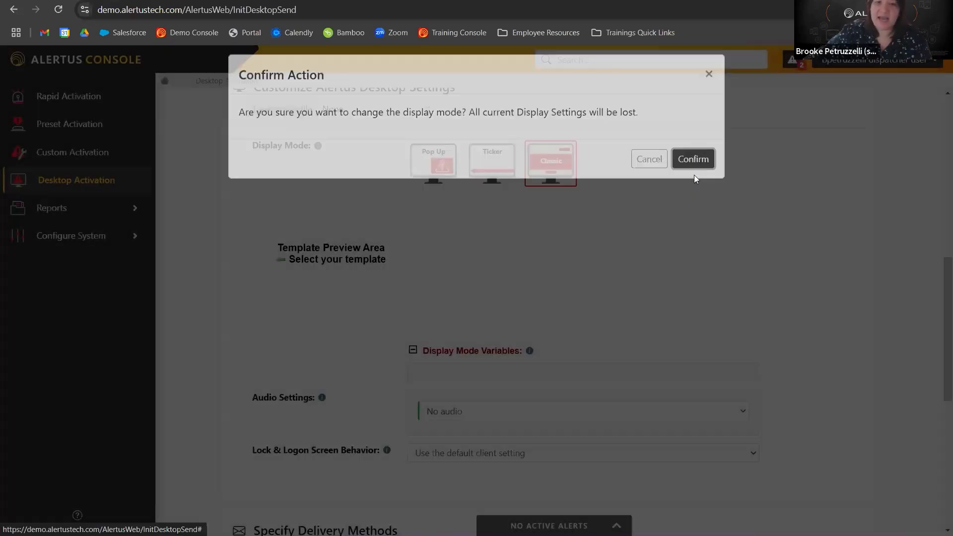
click(693, 162)
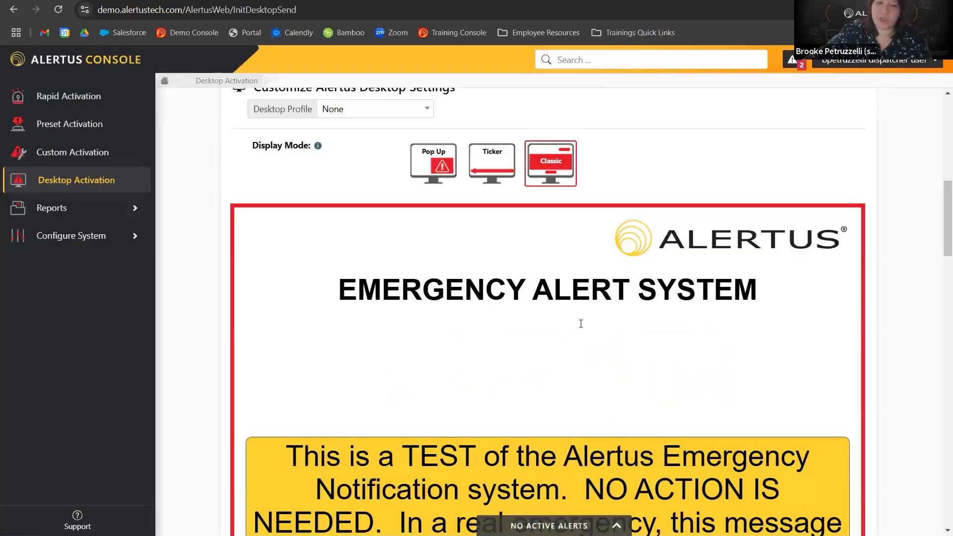
scroll(581, 324, down, 7)
mouse_move(528, 346)
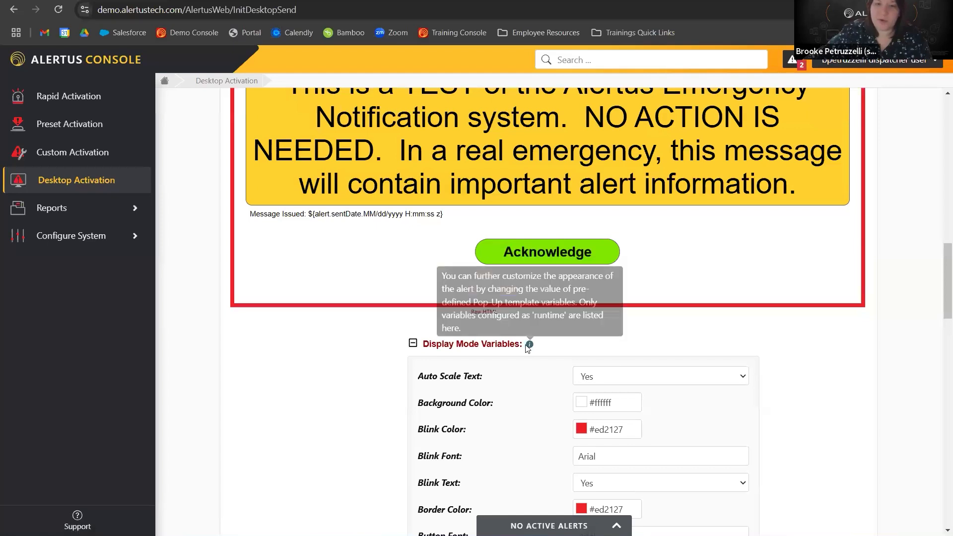
scroll(488, 201, up, 4)
scroll(583, 295, down, 16)
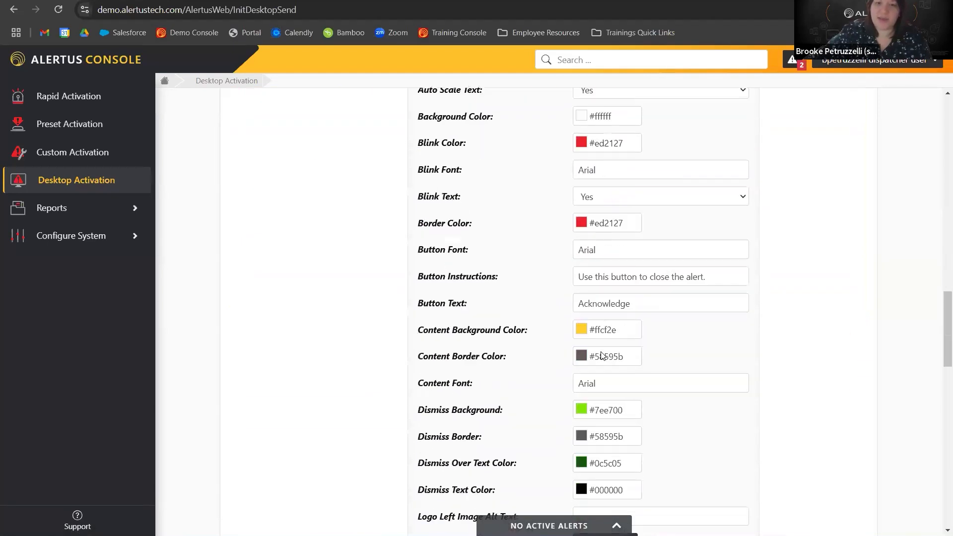
triple_click(619, 410)
text(TEST)
click(541, 389)
Set the Classic blink color to green #1fed44 and turn blink text off.
scroll(541, 390, up, 8)
scroll(541, 390, up, 7)
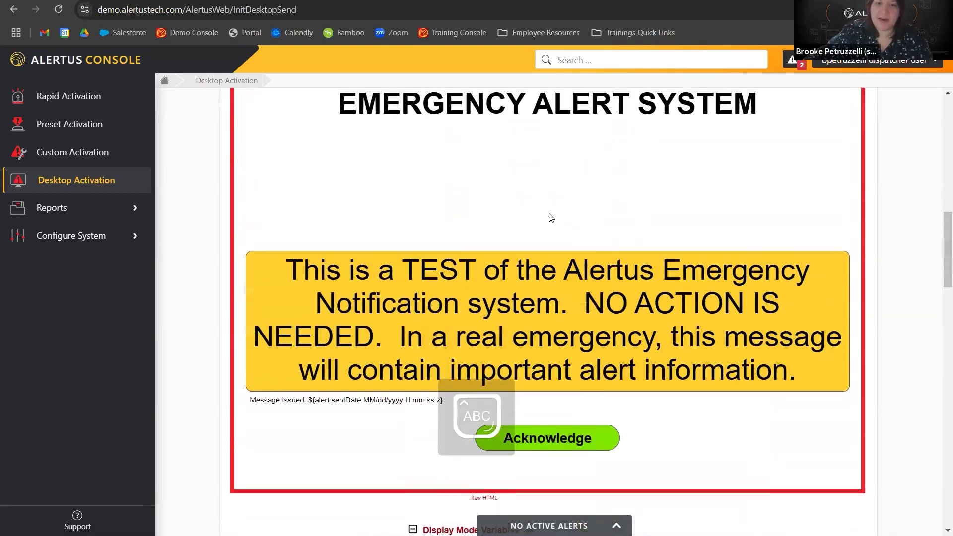
scroll(610, 392, down, 5)
click(596, 367)
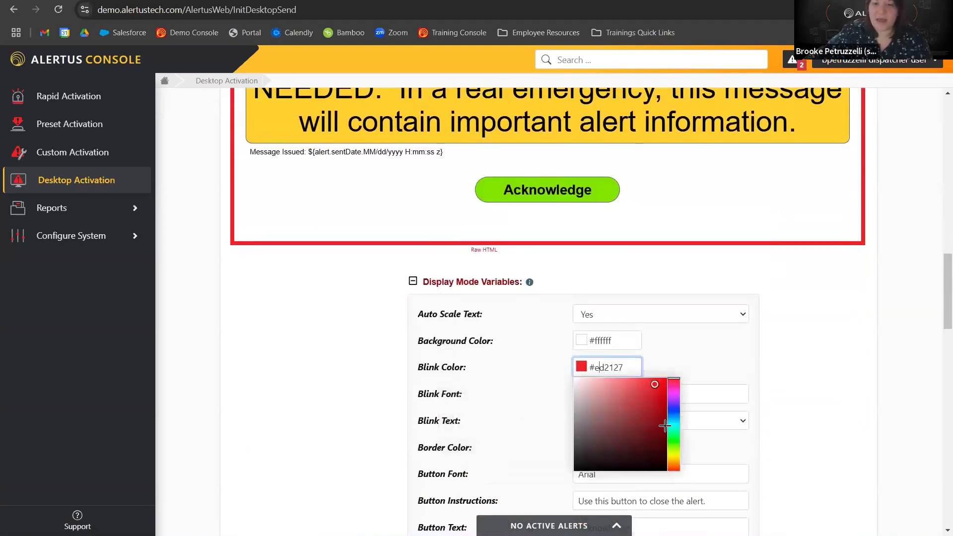
click(679, 438)
click(710, 426)
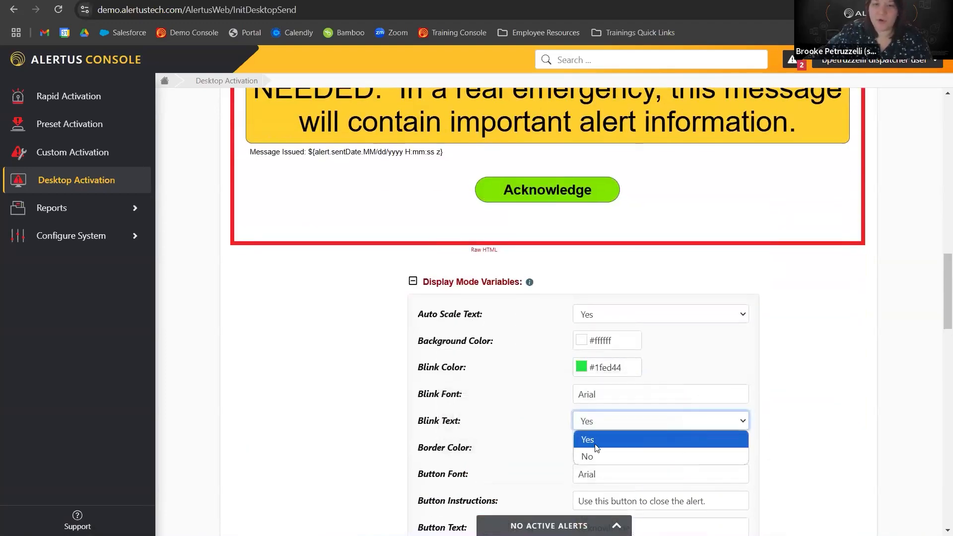
click(606, 455)
Set the Classic border color to green #1fed4b.
click(593, 448)
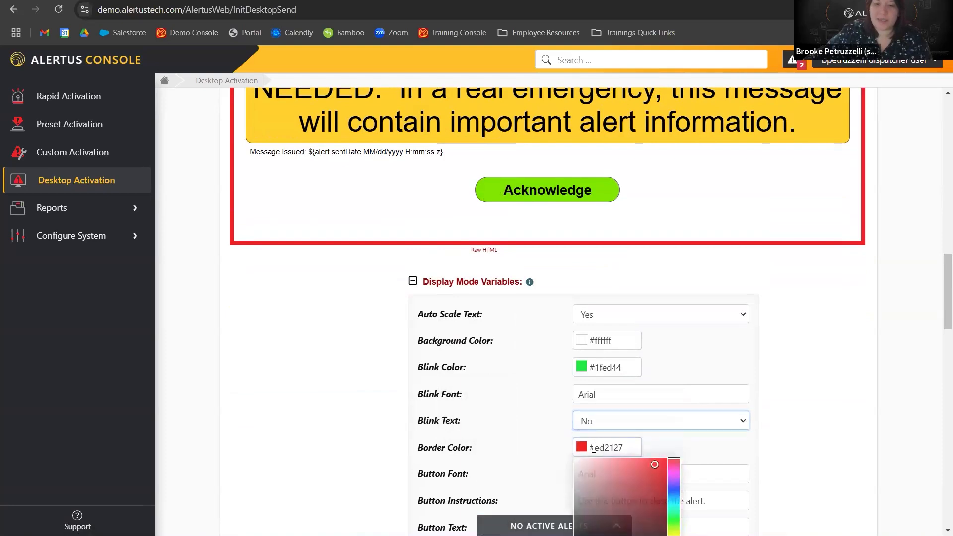
click(677, 517)
click(566, 427)
scroll(587, 252, up, 6)
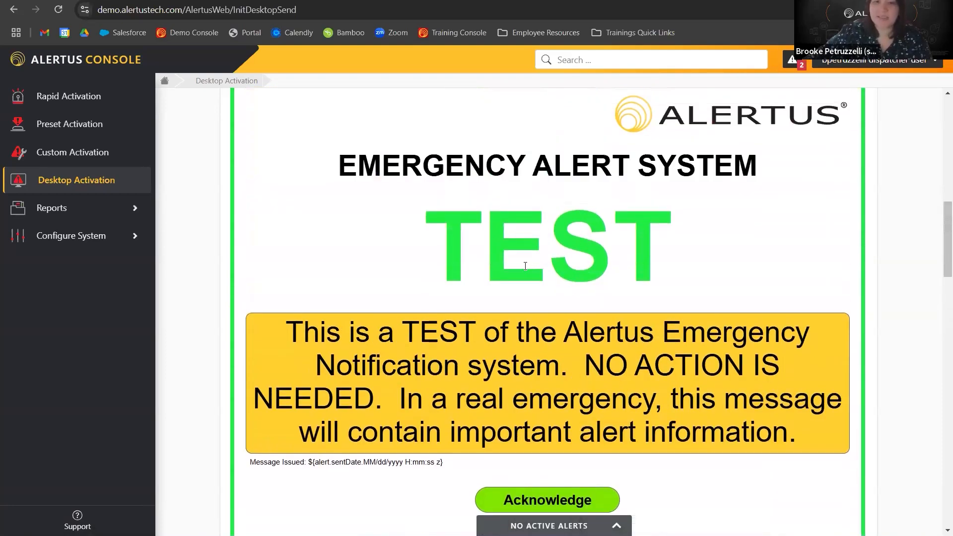
Try the Text-to-Speech and Audio File audio settings, then set audio back to No audio.
scroll(530, 268, down, 12)
scroll(516, 269, down, 6)
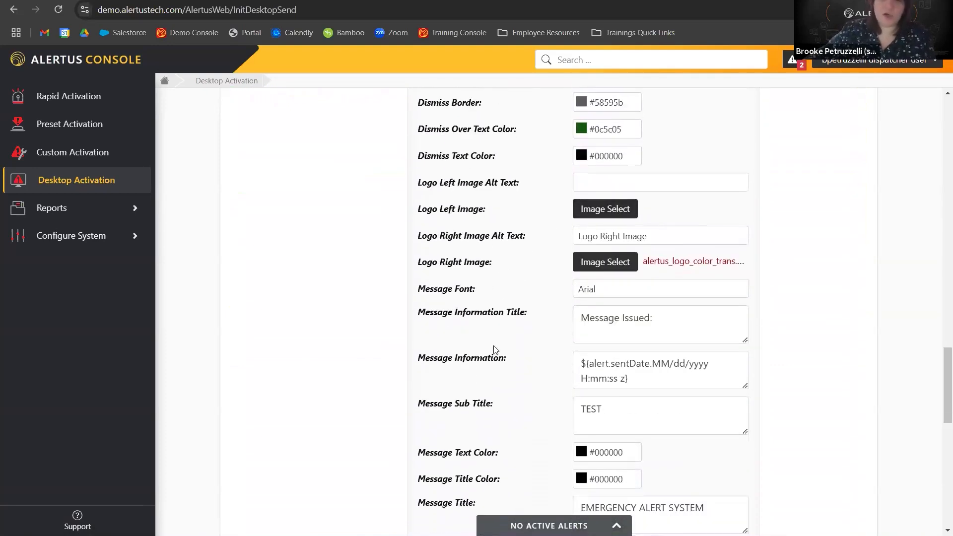
scroll(495, 352, down, 4)
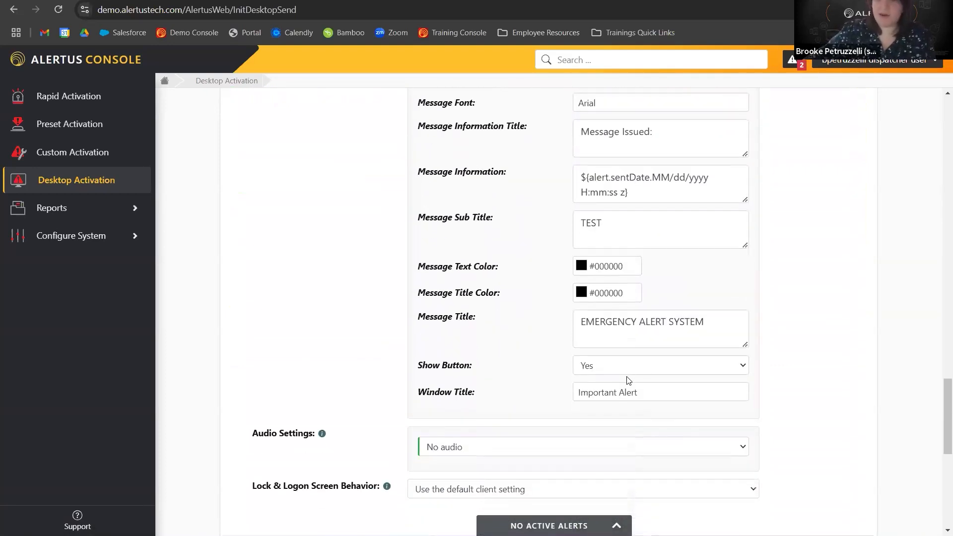
scroll(499, 391, down, 1)
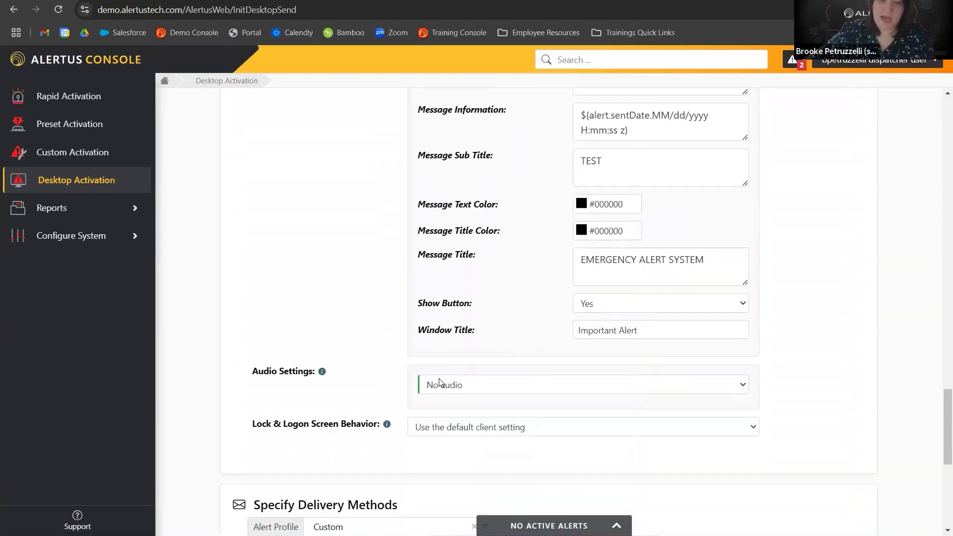
click(491, 388)
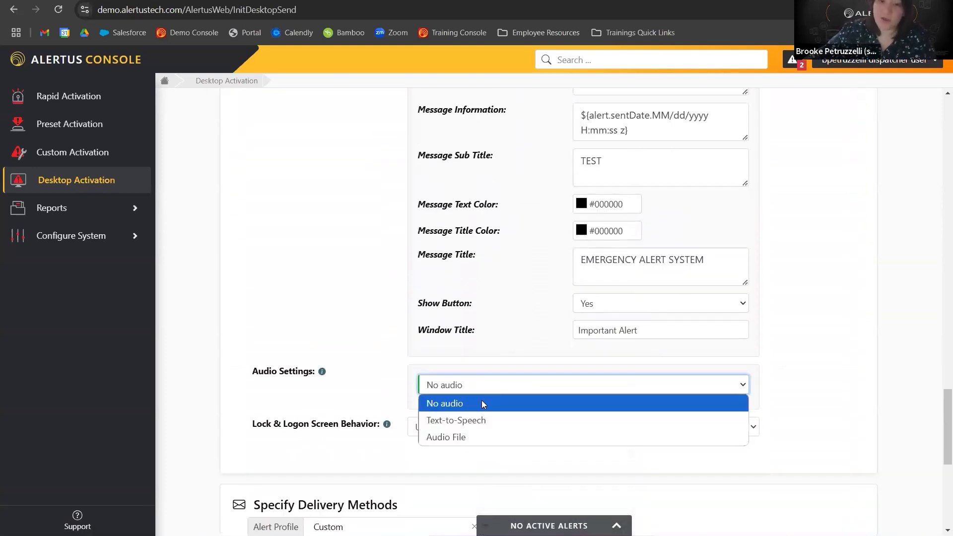
click(479, 420)
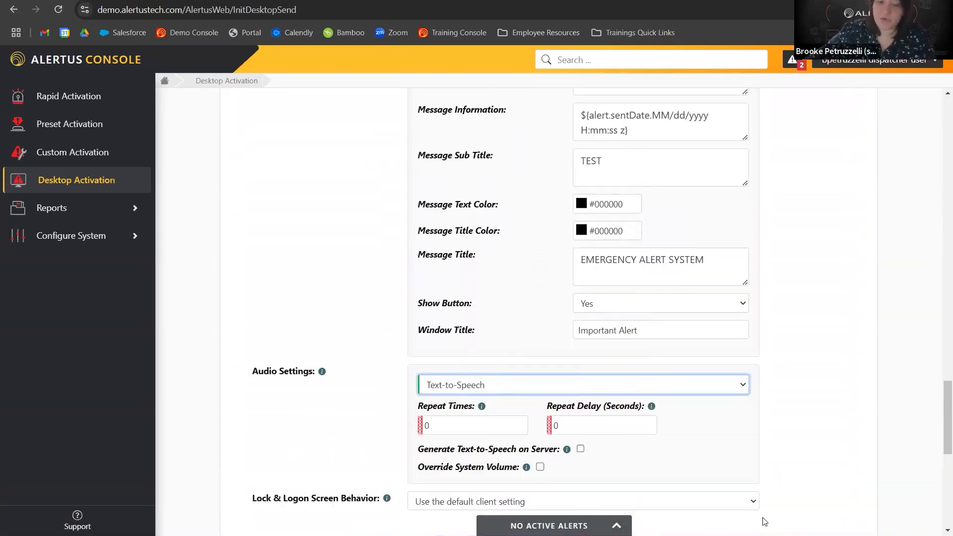
click(495, 385)
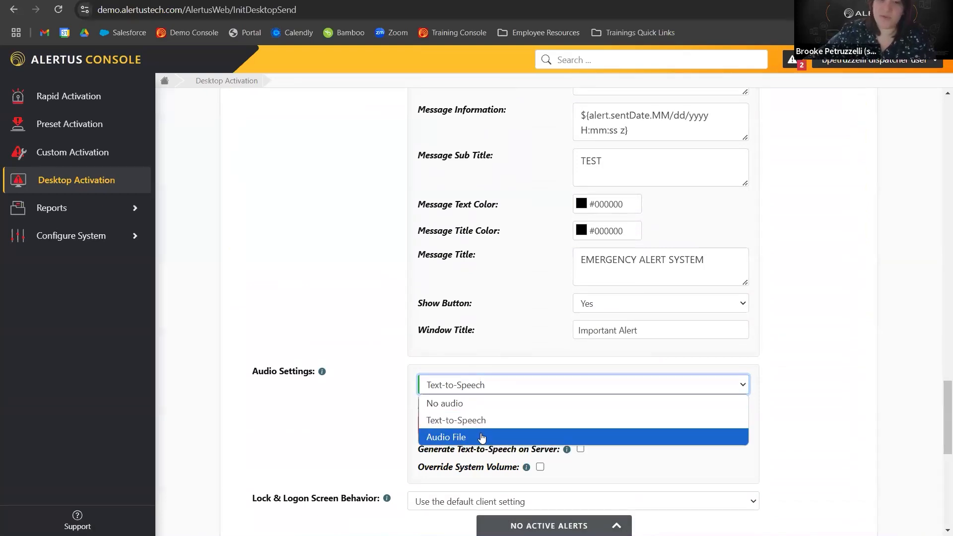
click(481, 437)
scroll(538, 436, down, 4)
click(540, 343)
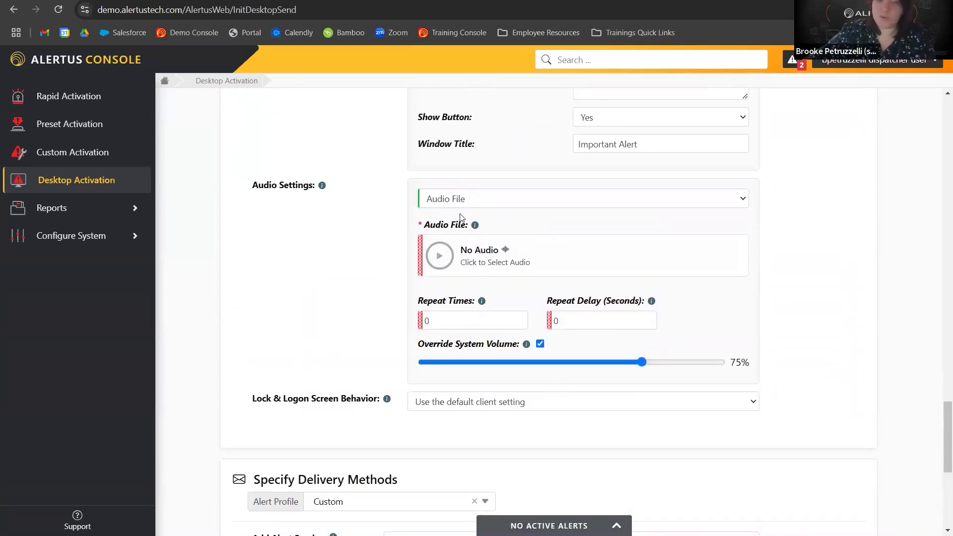
click(472, 200)
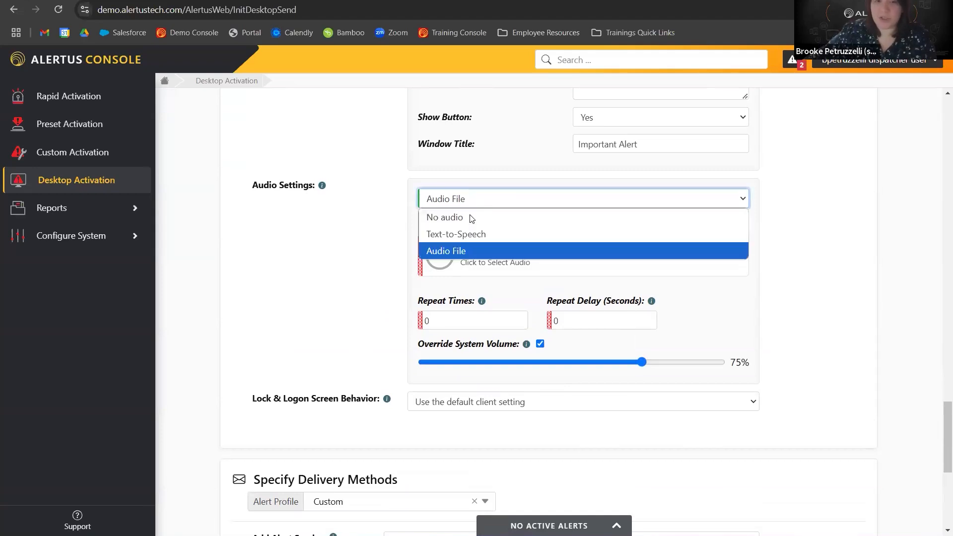
click(447, 215)
Collapse the display mode variables and switch the display mode back to Ticker.
scroll(409, 242, up, 20)
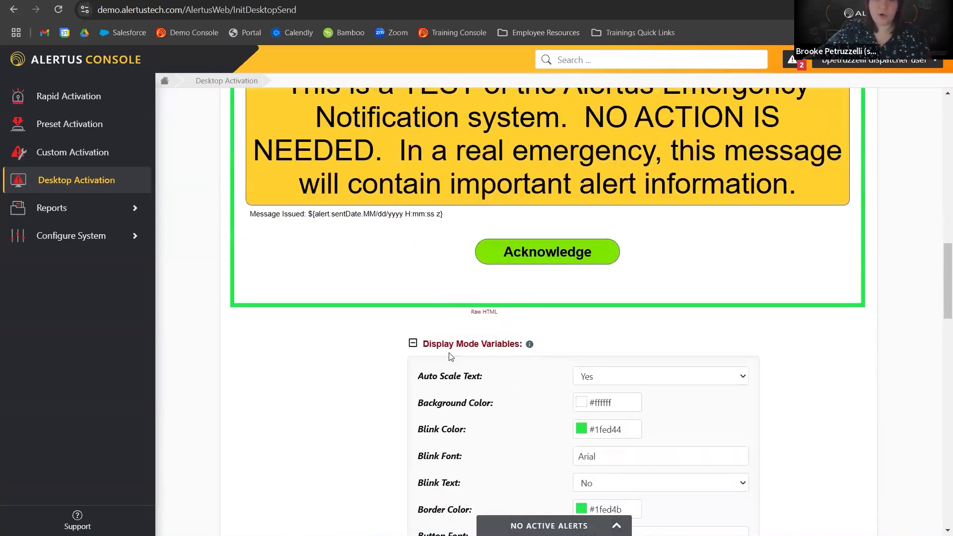
click(414, 343)
scroll(584, 305, up, 4)
scroll(583, 304, down, 5)
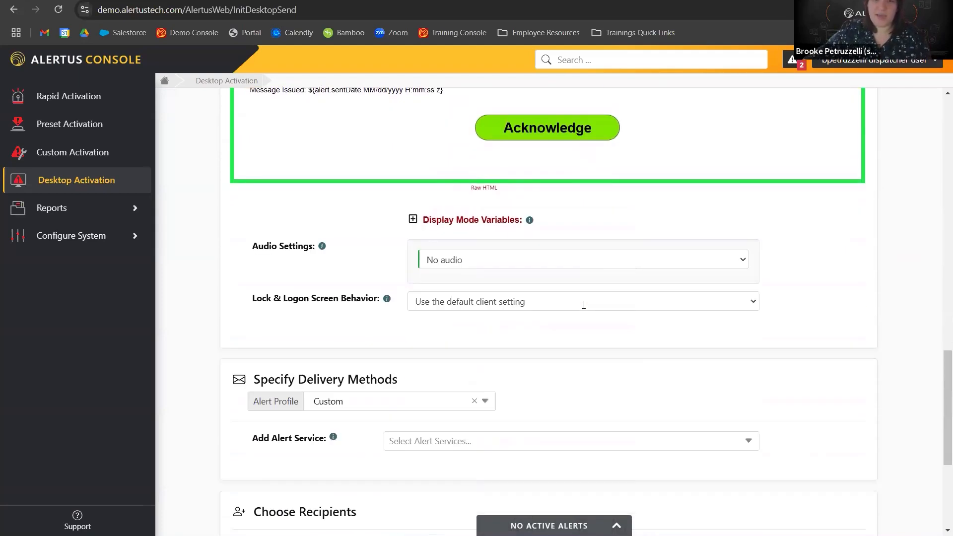
scroll(567, 195, up, 5)
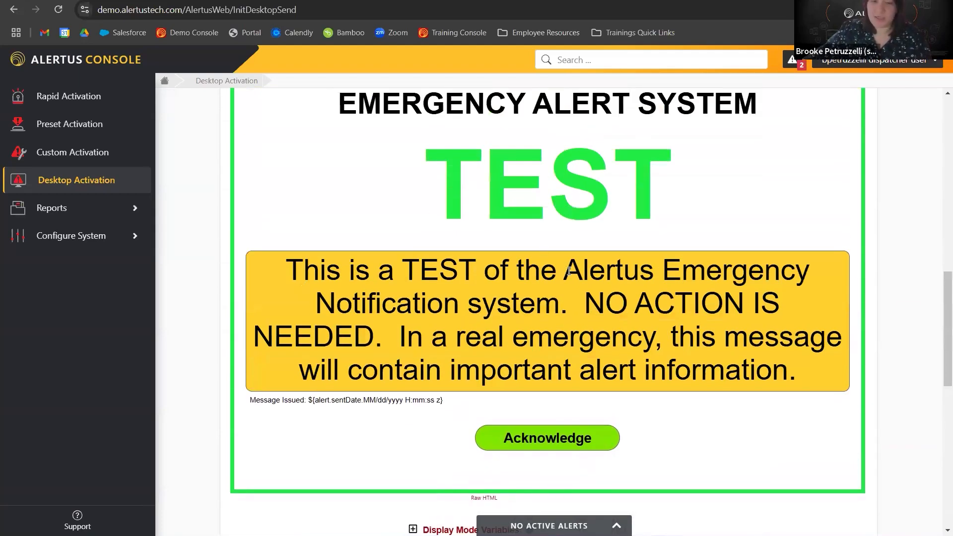
scroll(570, 271, up, 6)
click(492, 349)
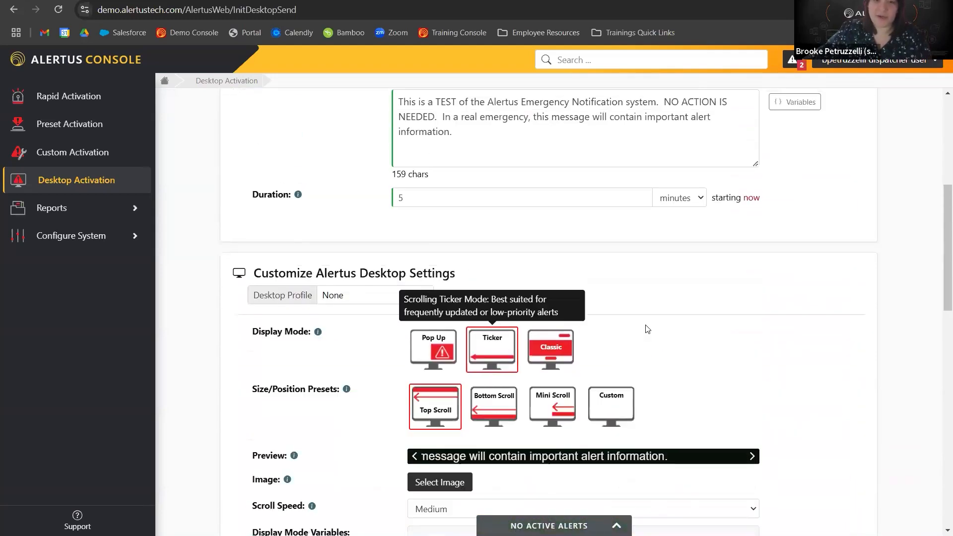
scroll(648, 329, down, 1)
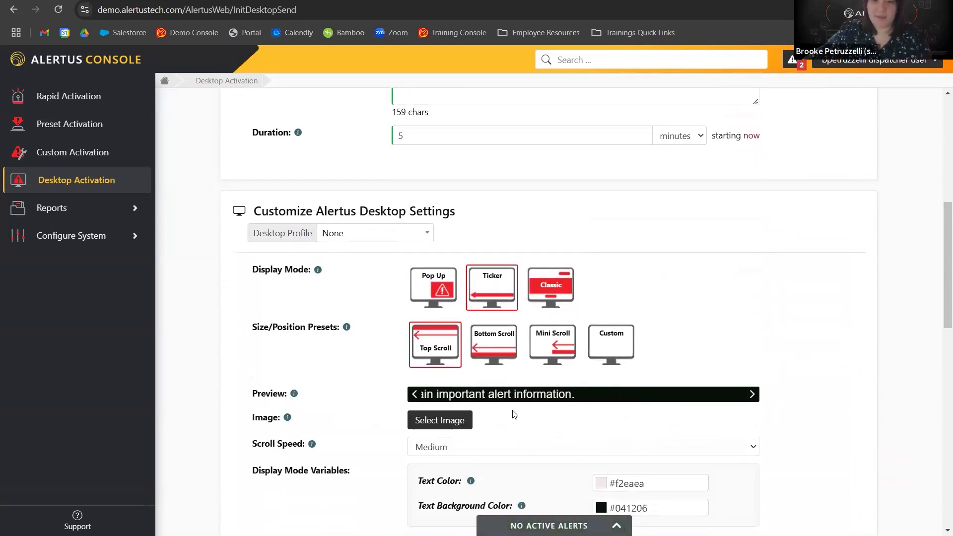
scroll(516, 412, down, 3)
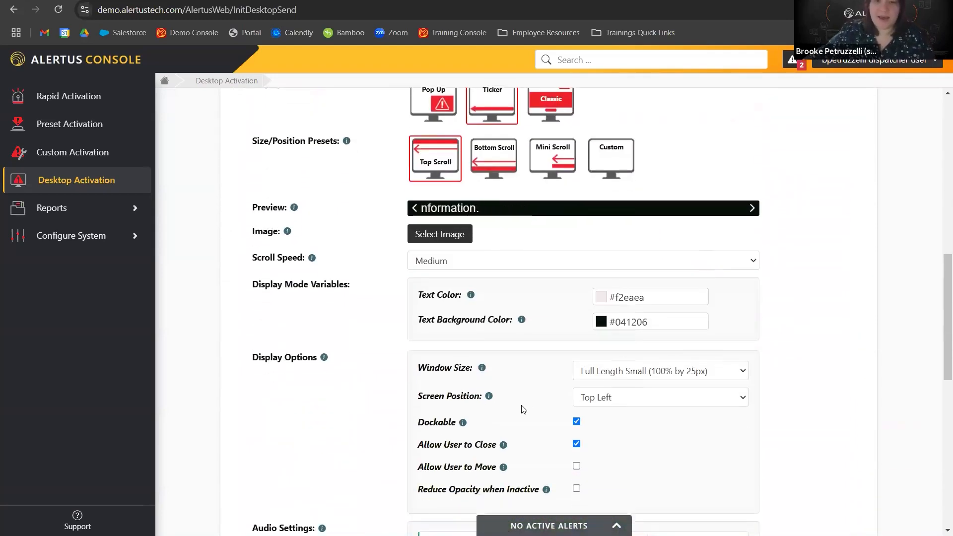
Add the Alert Beacon alert service to the desktop alert's delivery methods and expand its settings.
scroll(522, 409, down, 3)
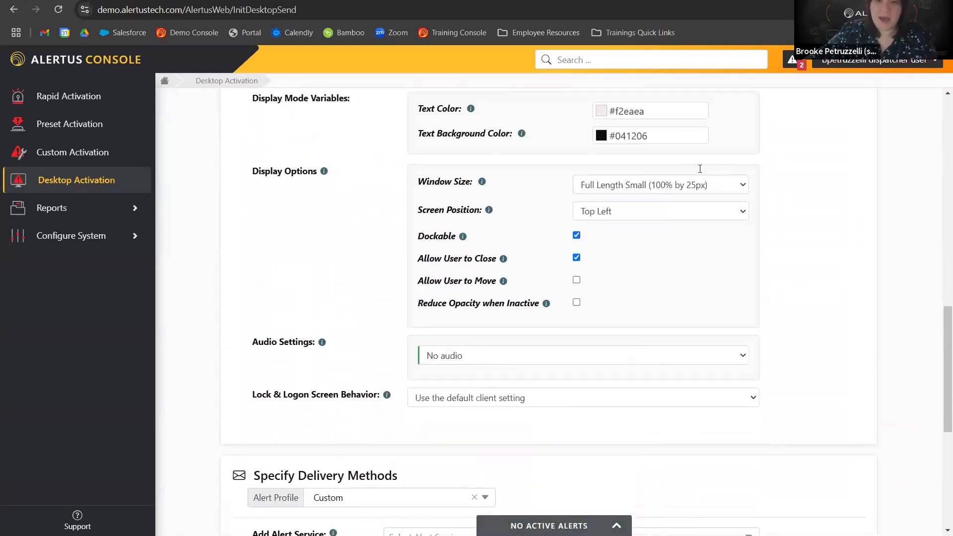
scroll(634, 280, up, 1)
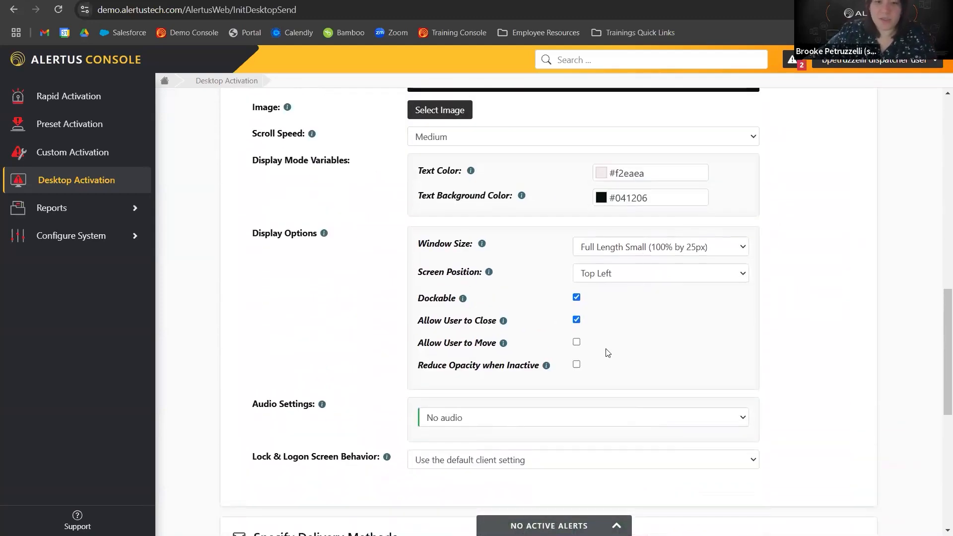
scroll(609, 353, down, 4)
click(427, 351)
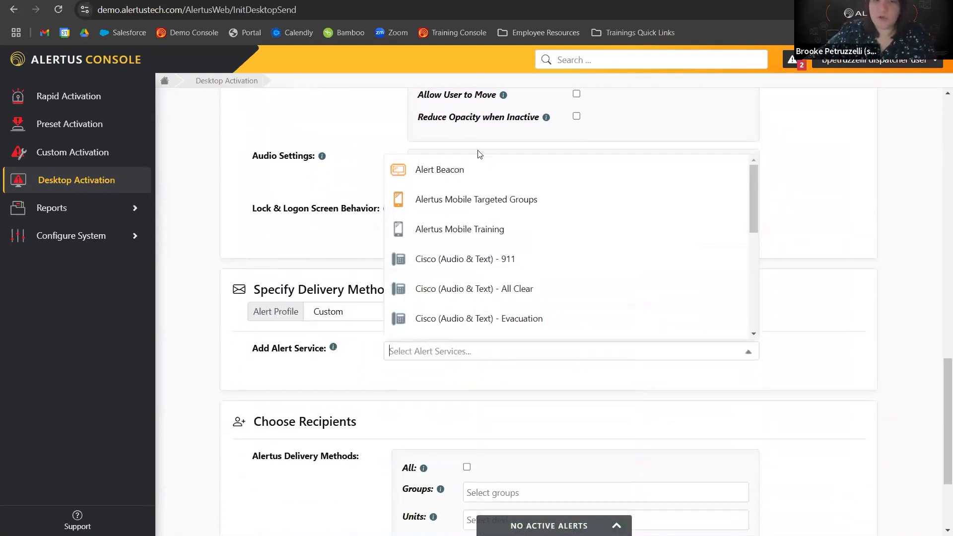
click(471, 176)
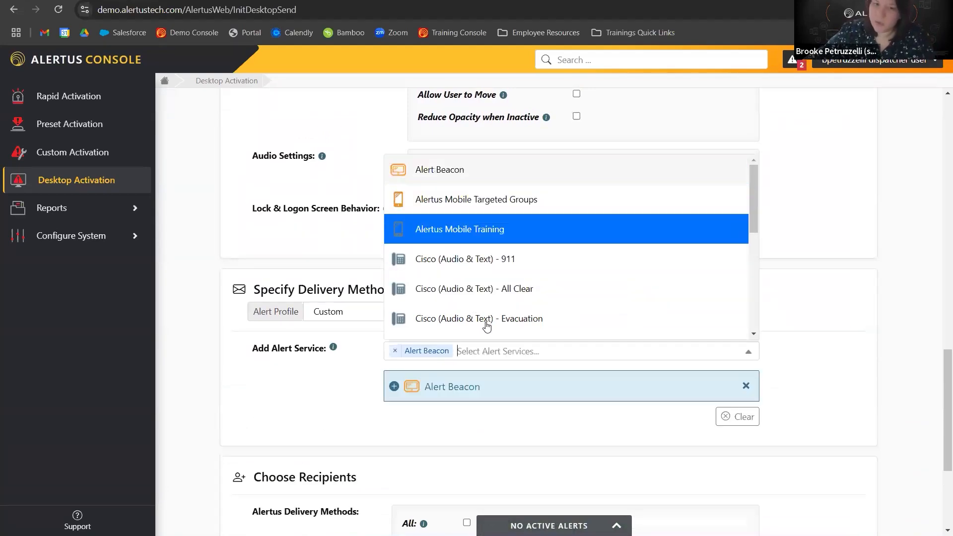
scroll(513, 225, down, 5)
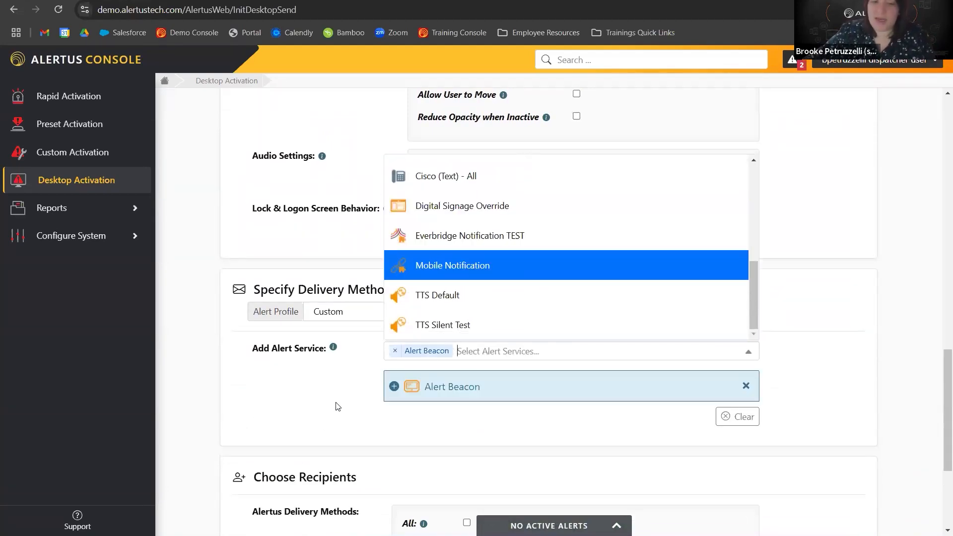
click(395, 386)
click(394, 387)
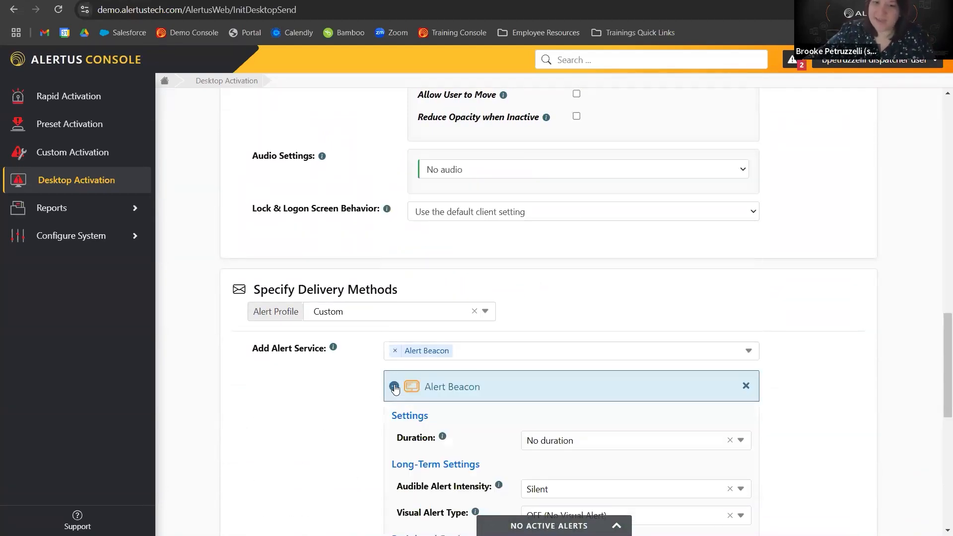
Choose the test group as the recipient group for the alert.
scroll(523, 299, down, 3)
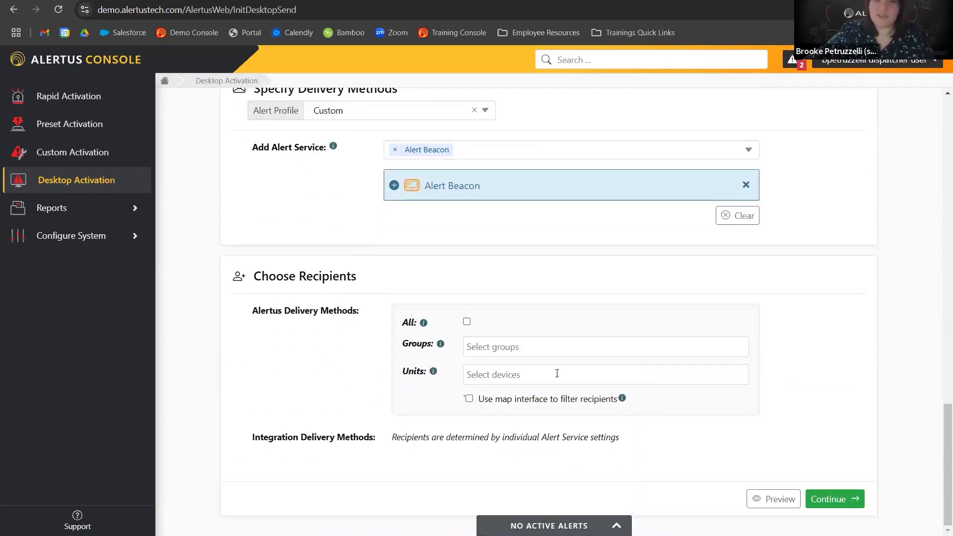
click(528, 348)
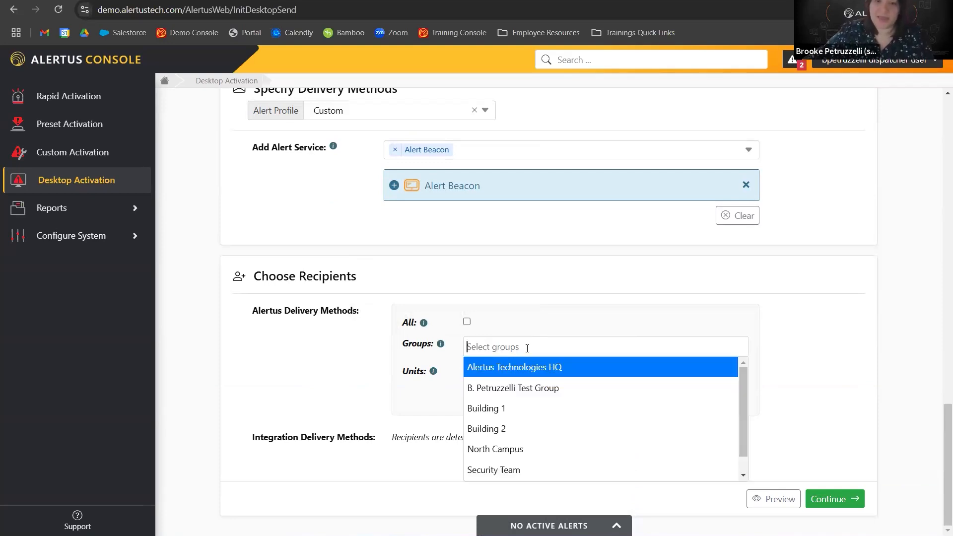
click(517, 389)
scroll(320, 366, up, 1)
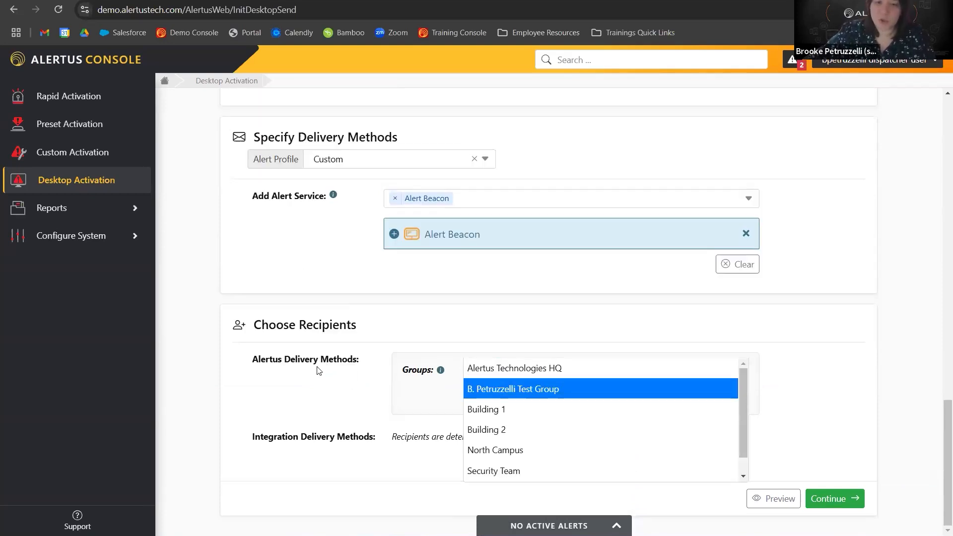
click(358, 379)
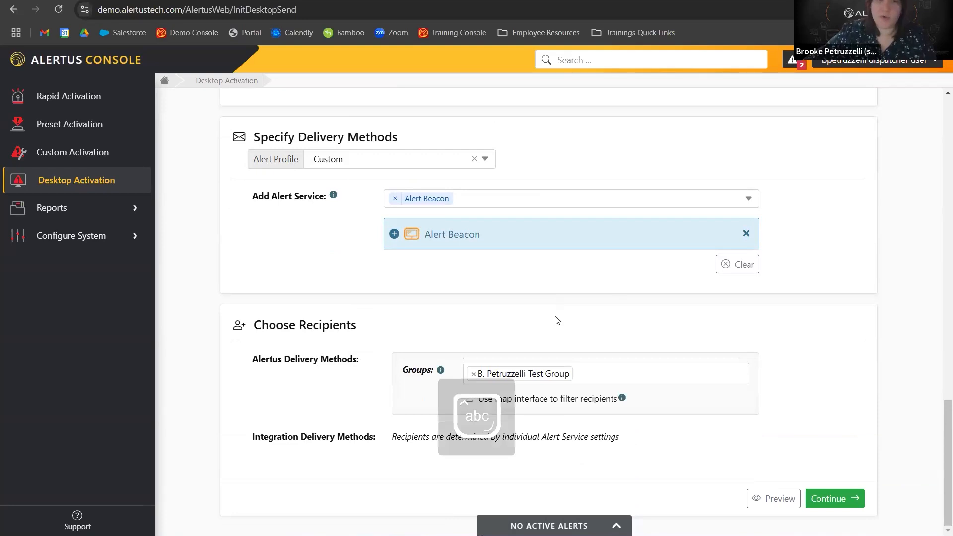
Continue to the activation confirmation and send the desktop alert.
click(817, 499)
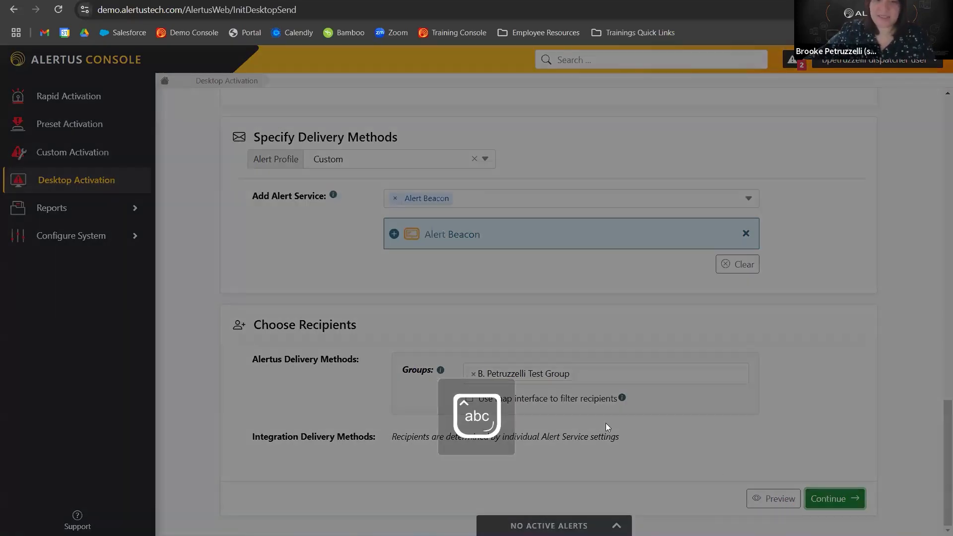
scroll(471, 338, down, 2)
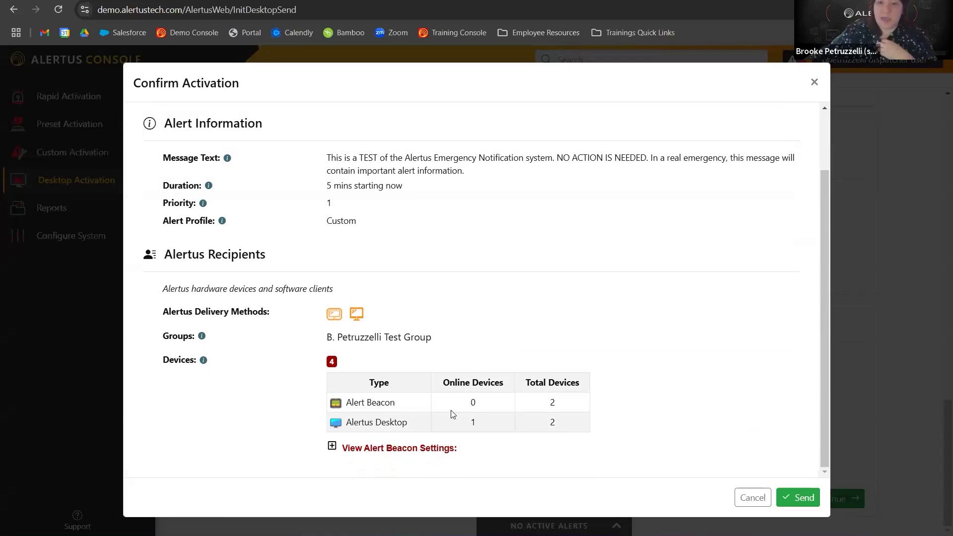
click(800, 495)
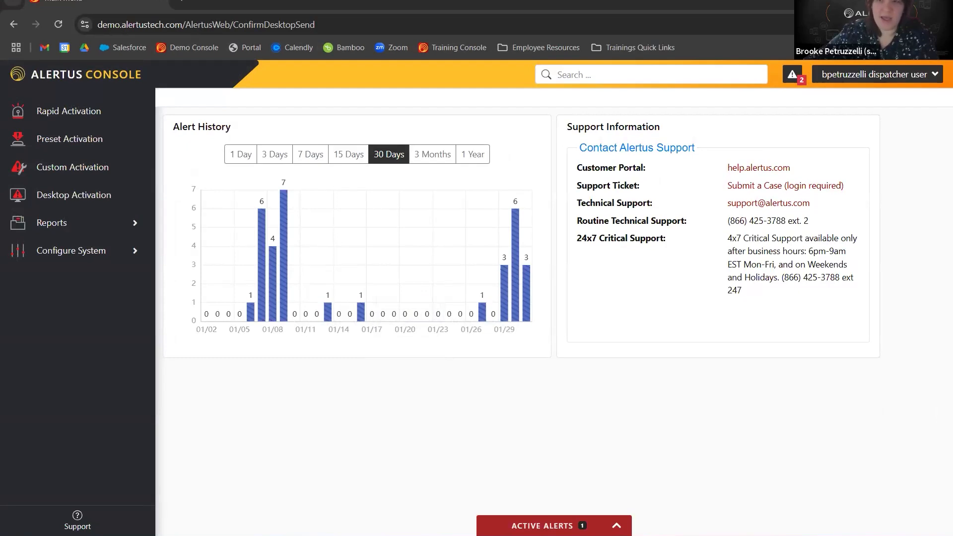
Cancel the active alert from the active alerts panel.
click(552, 526)
click(327, 519)
click(685, 184)
click(540, 304)
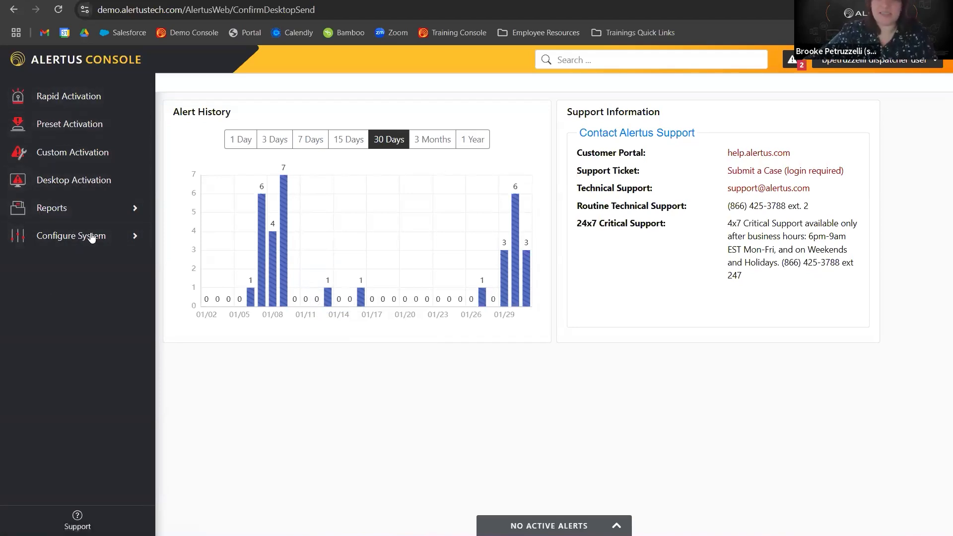
Open the Alert History report and preview the display of the most recent alert.
click(35, 214)
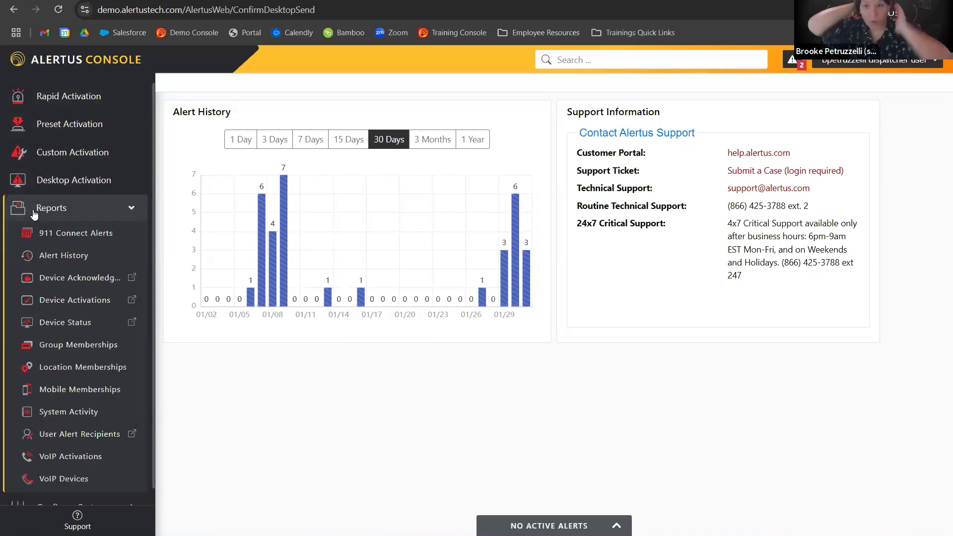
click(62, 260)
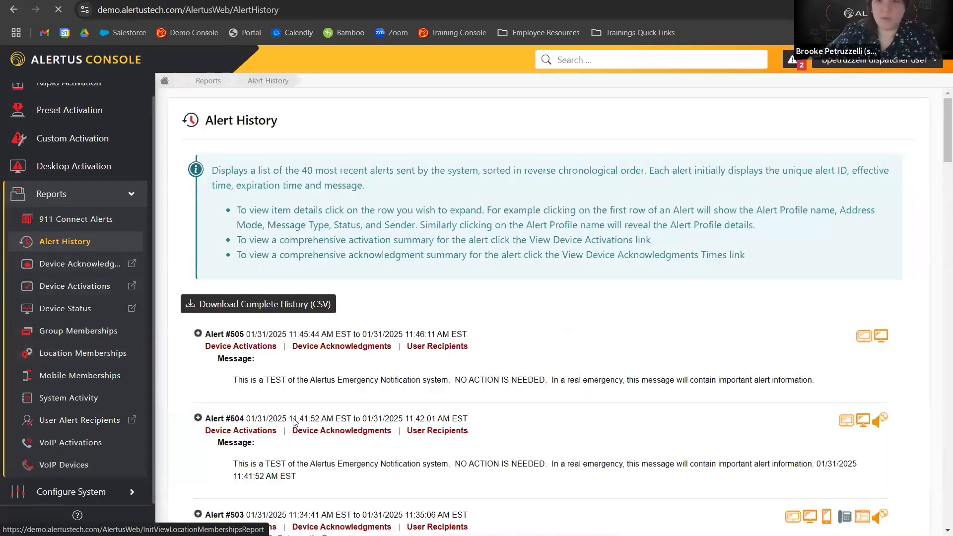
scroll(367, 392, down, 1)
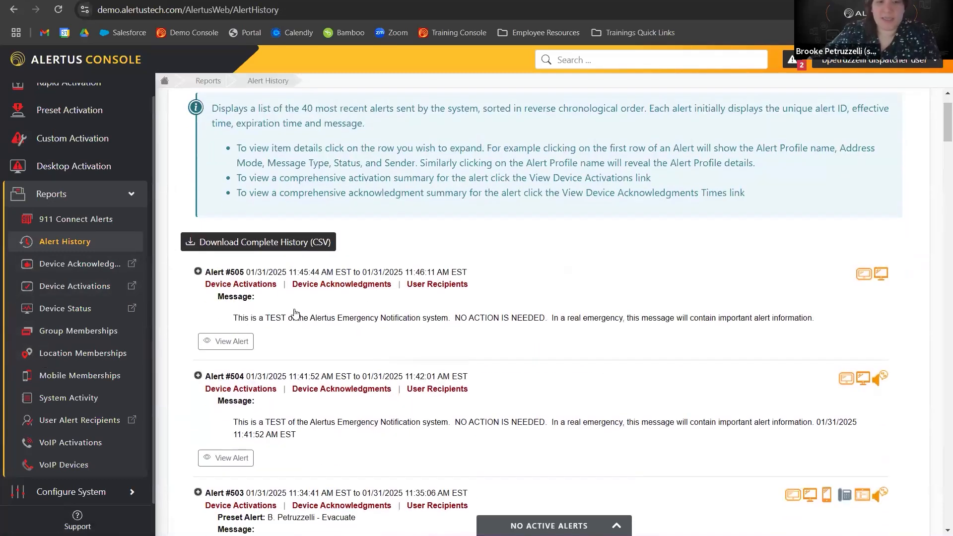
click(233, 342)
click(787, 517)
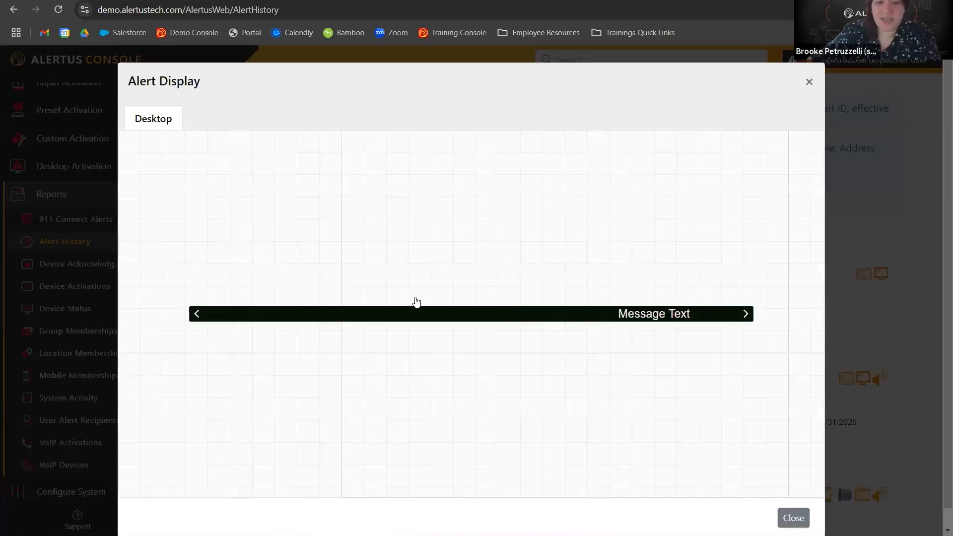
Preview the displays of alerts #504 and #503 from the alert history.
scroll(416, 302, down, 2)
click(230, 333)
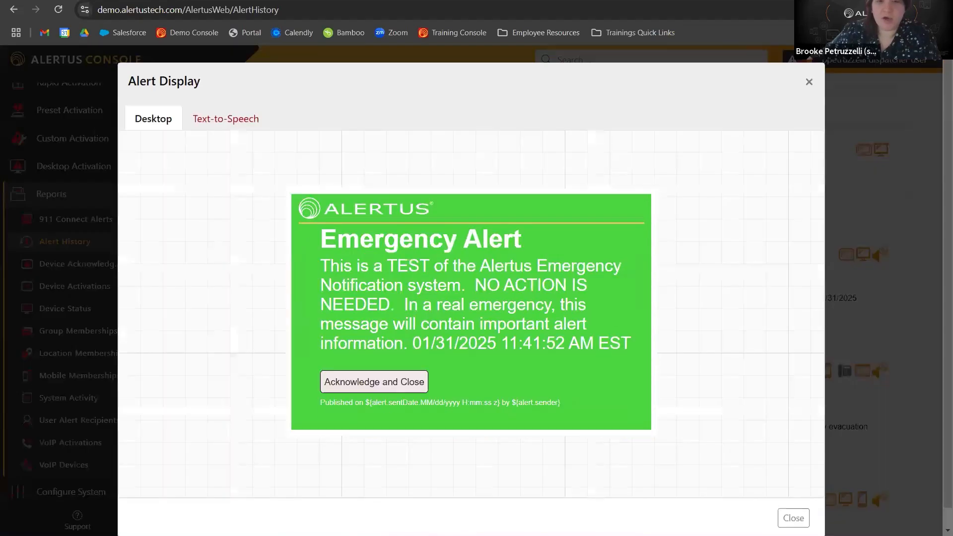
click(789, 517)
scroll(390, 373, down, 1)
click(226, 399)
click(792, 518)
scroll(347, 423, up, 1)
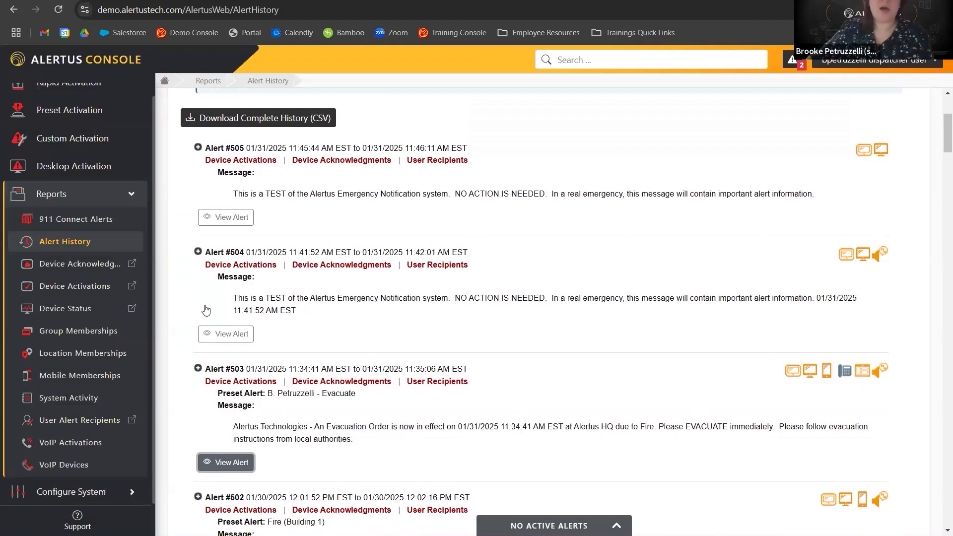
Expand alert #503 in the history to examine its details.
click(298, 431)
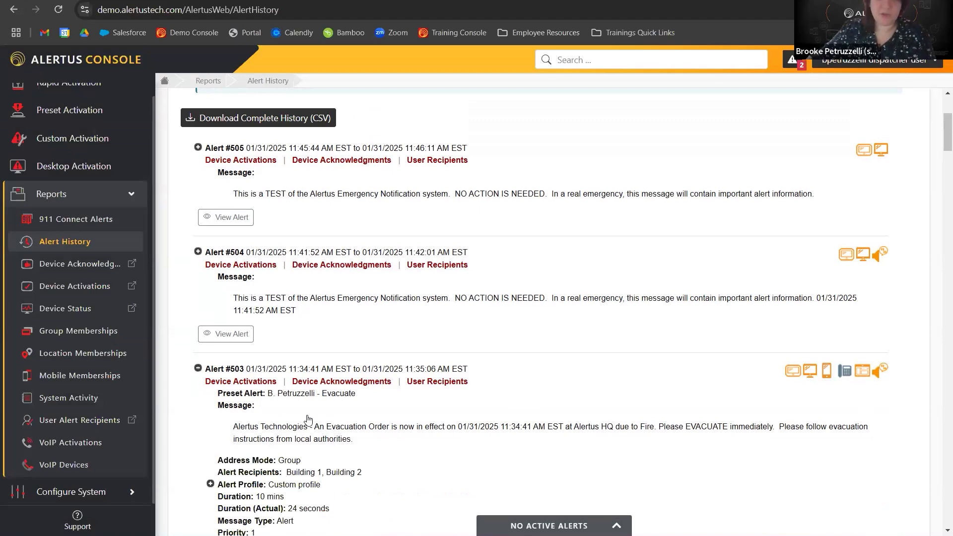
scroll(298, 422, down, 3)
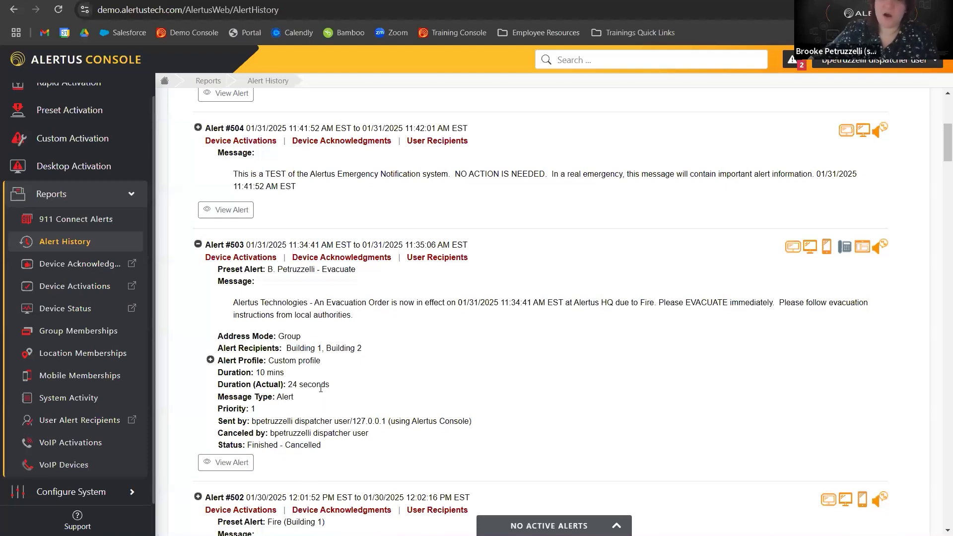
triple_click(272, 396)
click(290, 421)
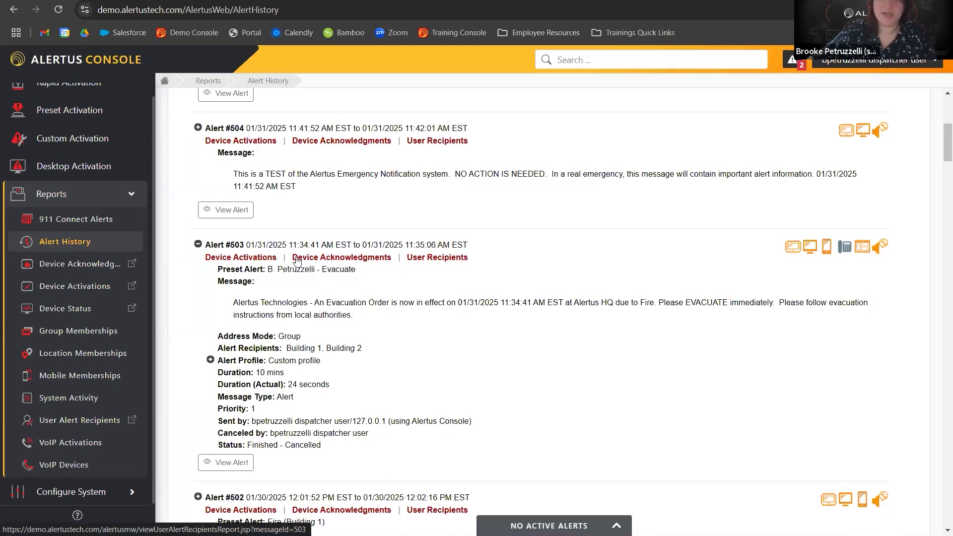
Open the Device Activations report for alert #503 and review its alert information.
click(252, 263)
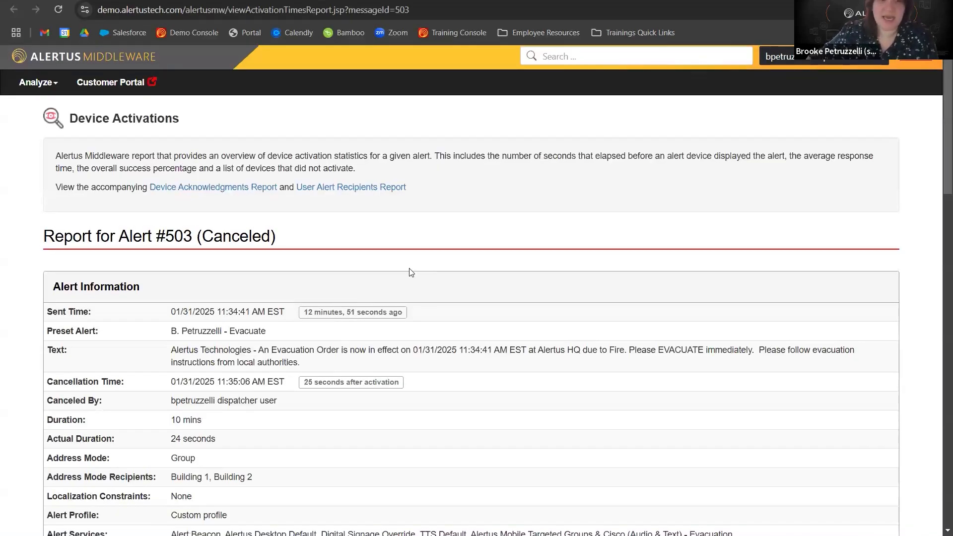
scroll(498, 395, down, 1)
scroll(224, 386, down, 1)
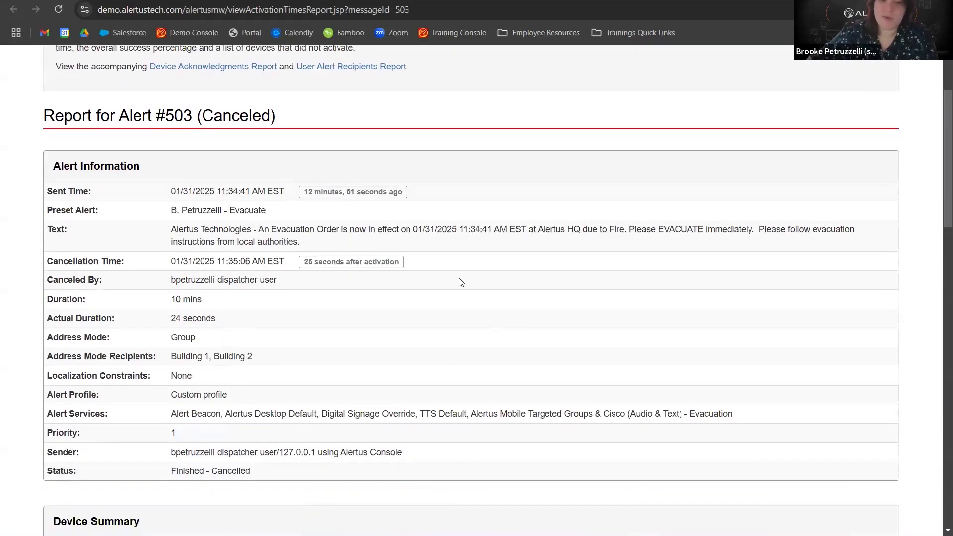
key(ctrl+w)
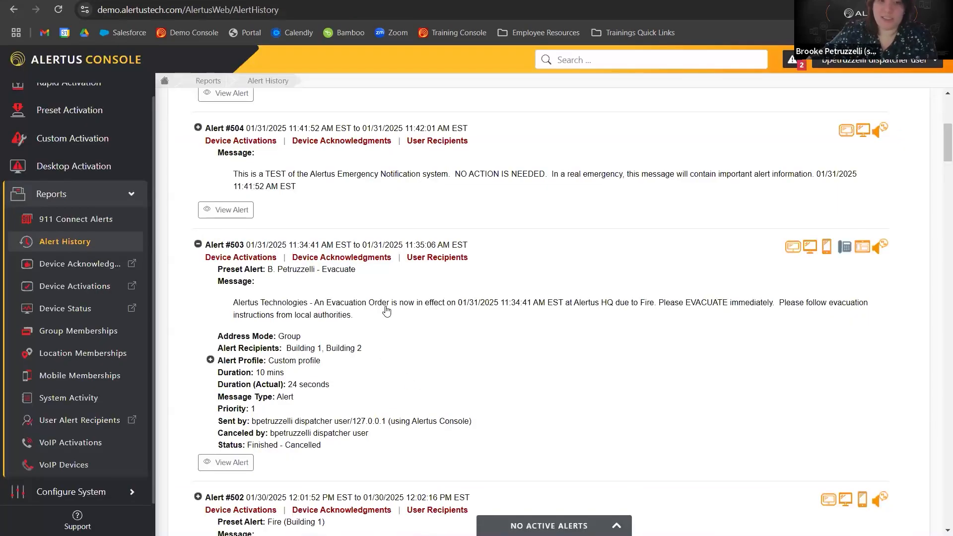
Review the device summary and the device detail table, sorting devices by the Activated column.
key(ctrl+Tab)
scroll(472, 372, down, 5)
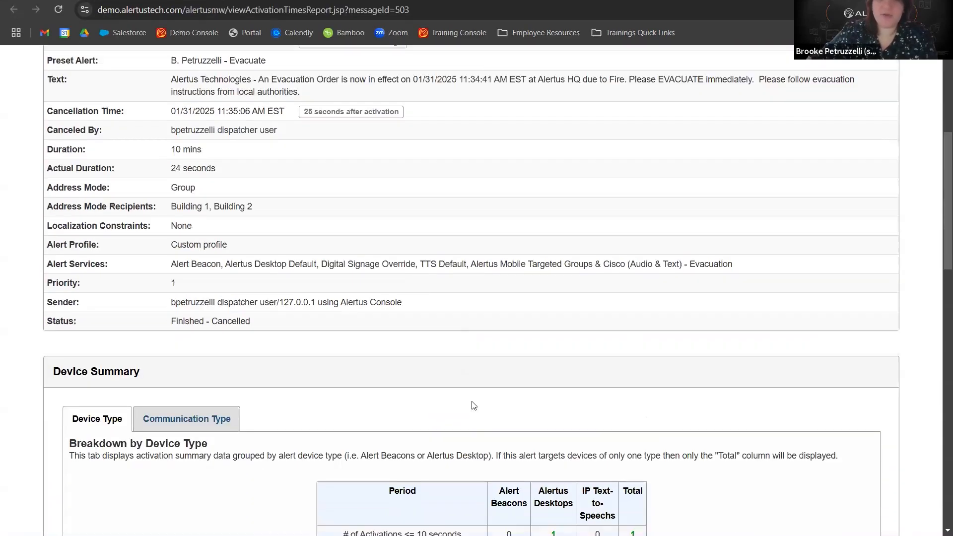
scroll(472, 371, down, 2)
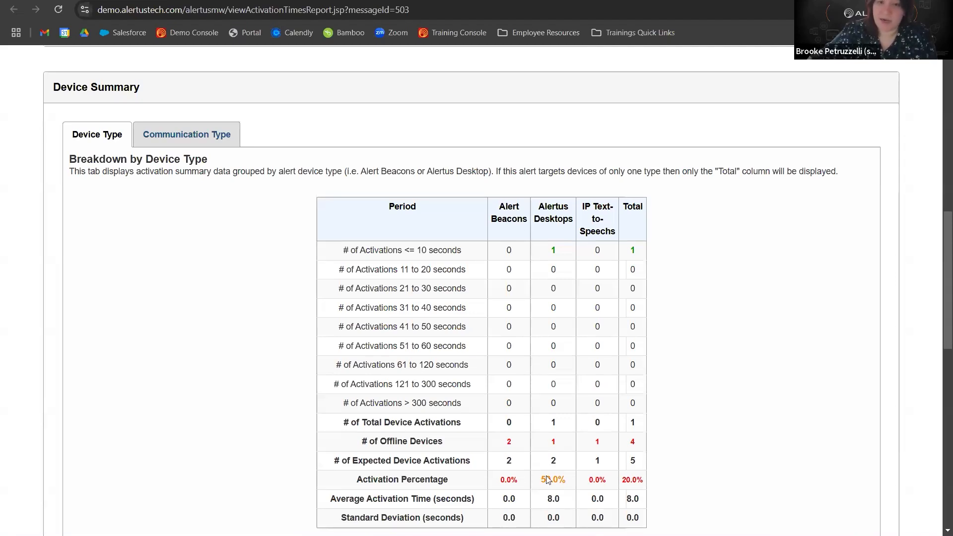
scroll(549, 458, down, 3)
scroll(647, 423, down, 7)
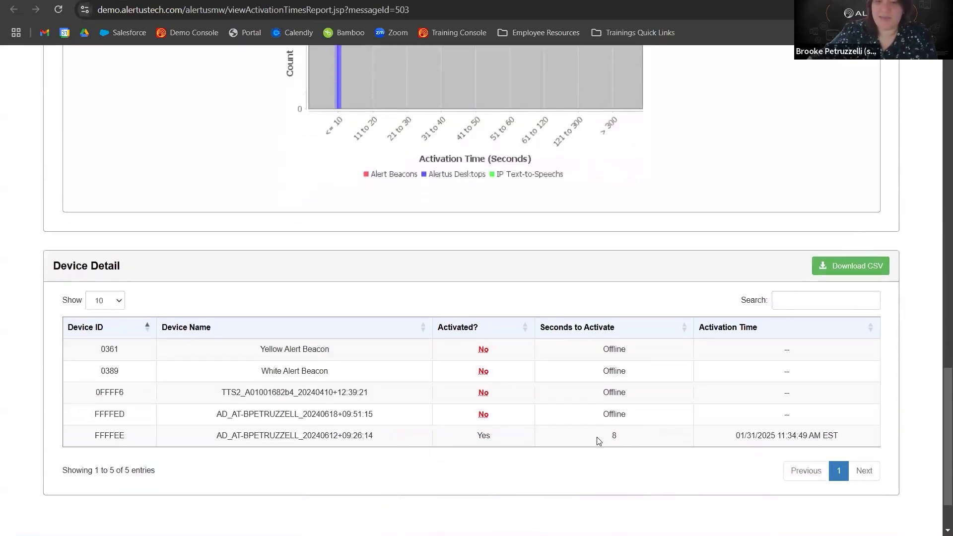
click(530, 360)
click(456, 322)
click(457, 321)
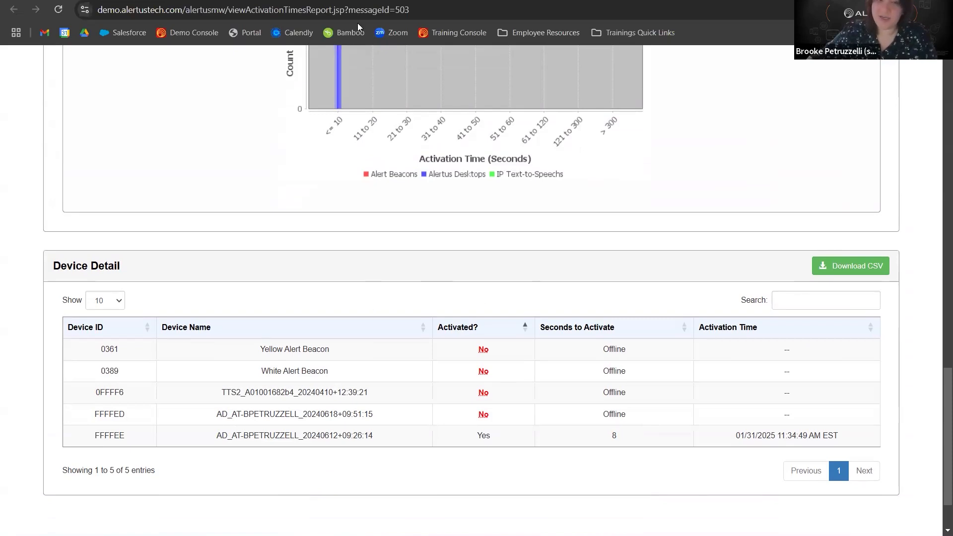
Return to the alert history and preview alert #503's desktop display.
click(92, 1)
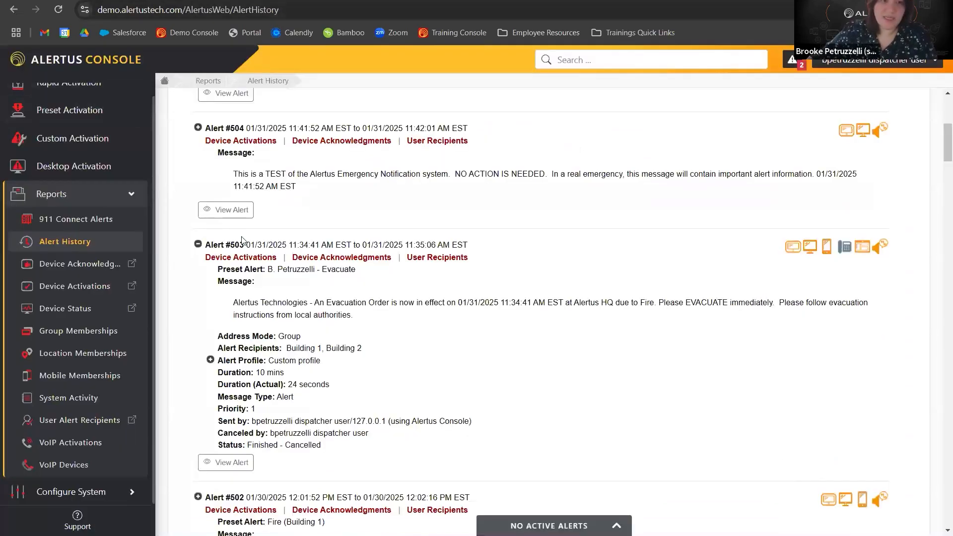
click(230, 467)
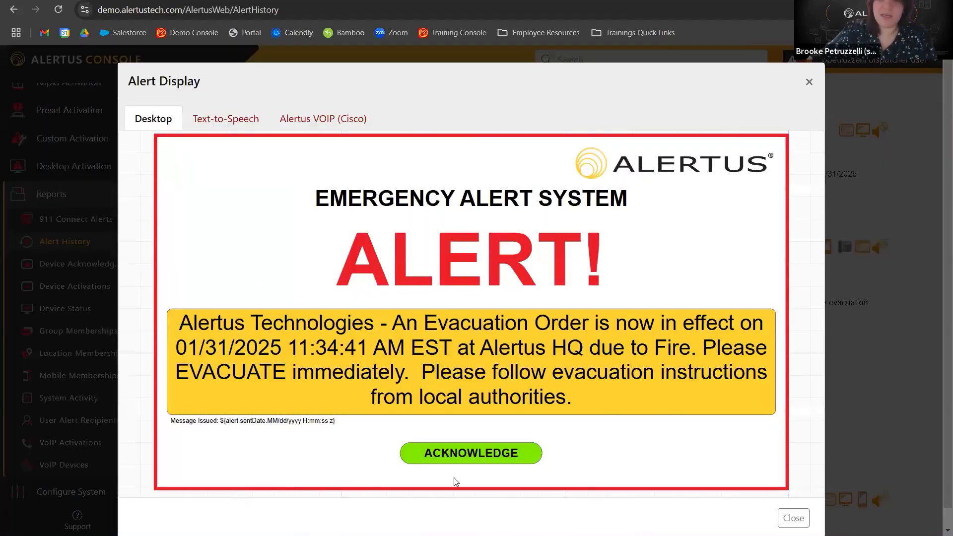
click(793, 518)
Open the Device Acknowledgments report for alert #503 and review its device summary.
click(388, 257)
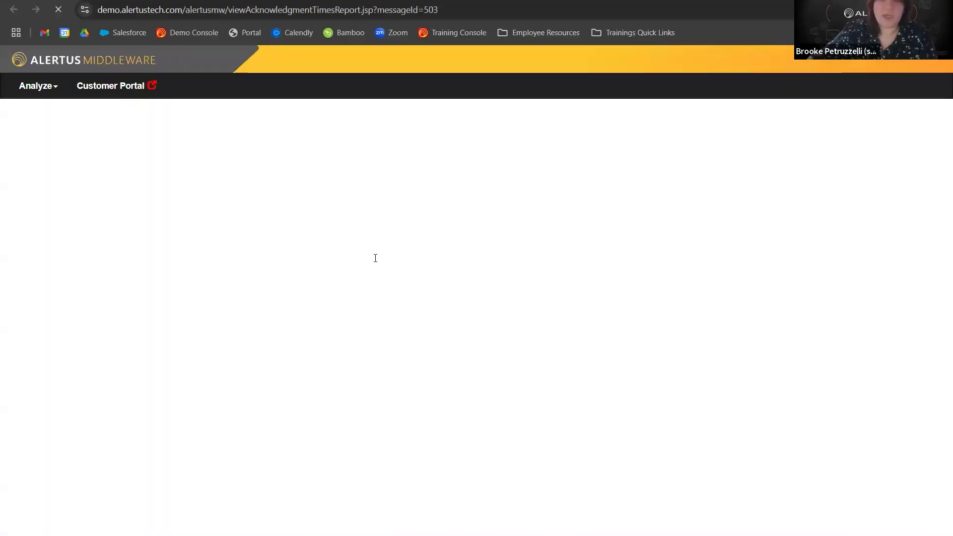
scroll(542, 274, down, 5)
scroll(541, 273, down, 9)
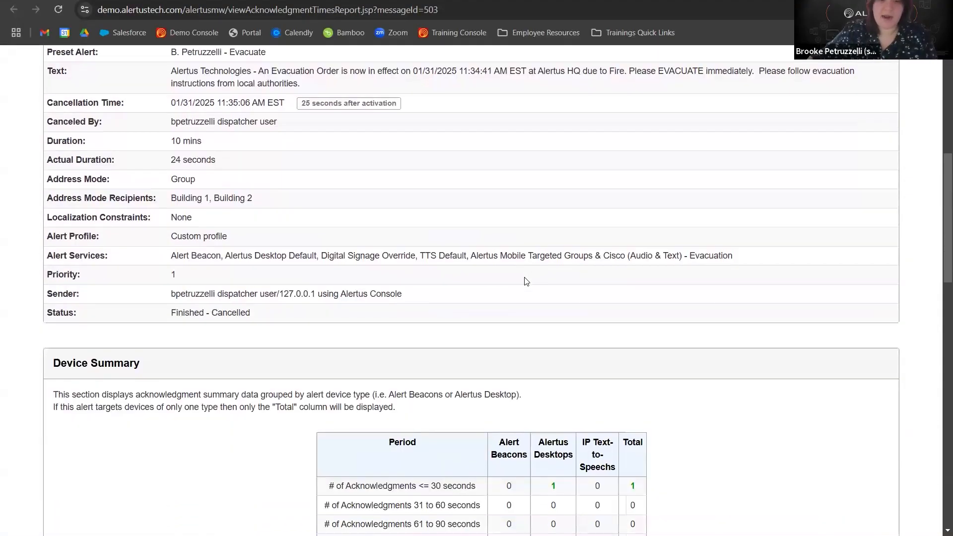
scroll(496, 415, down, 1)
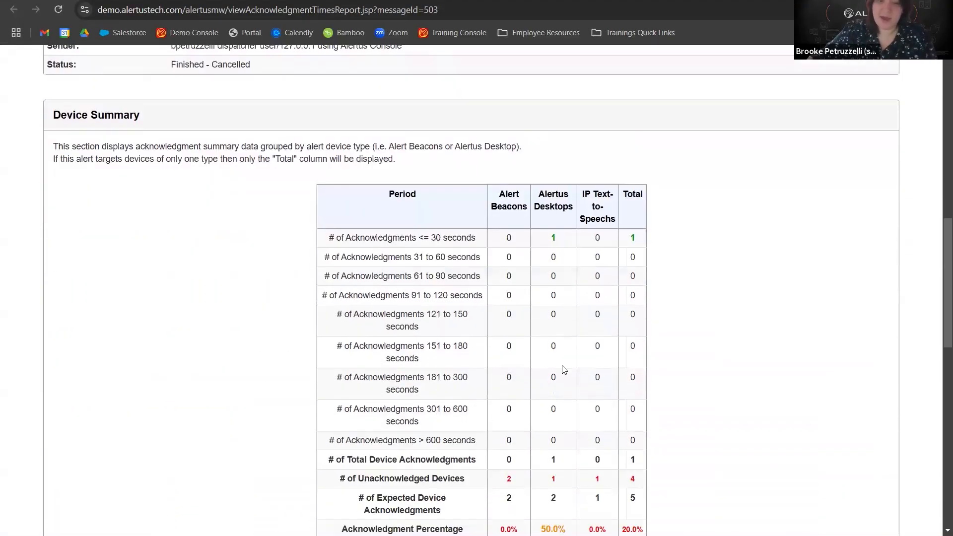
Review alert #503's acknowledgment summary by device type and the Device Detail table of acknowledgments.
drag(328, 242, 470, 238)
scroll(469, 237, down, 11)
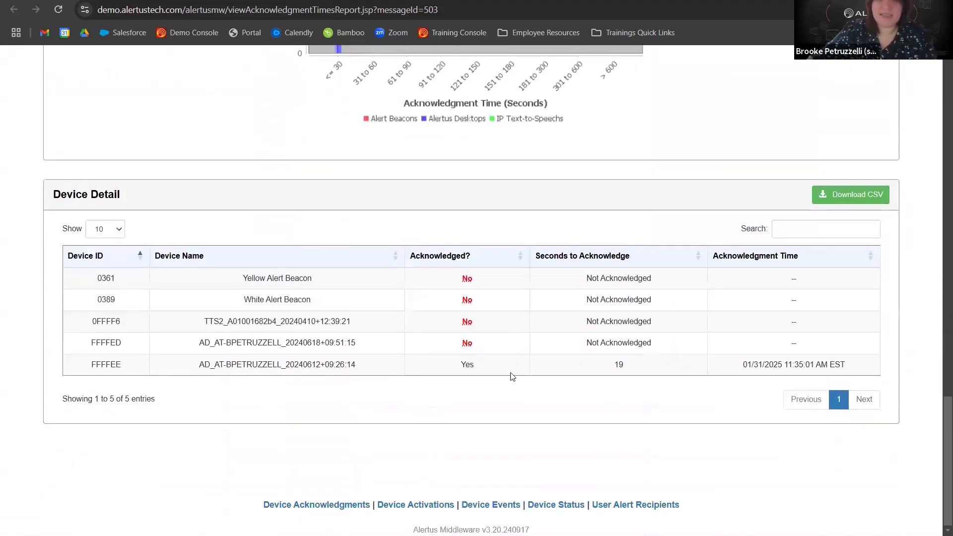
double_click(582, 365)
click(579, 362)
Return to the alert history and open the User Recipients report for alert #503, scrolling to its user detail.
click(199, 1)
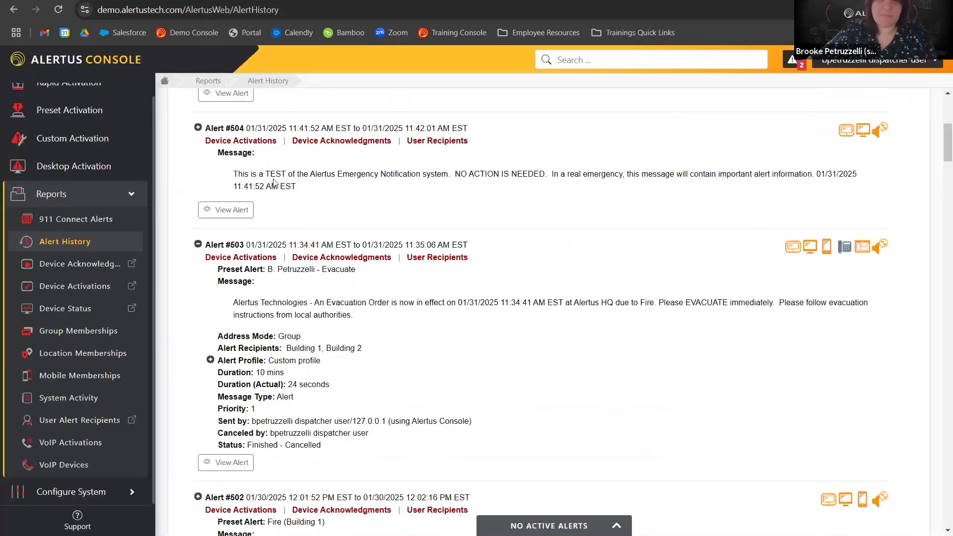
click(454, 264)
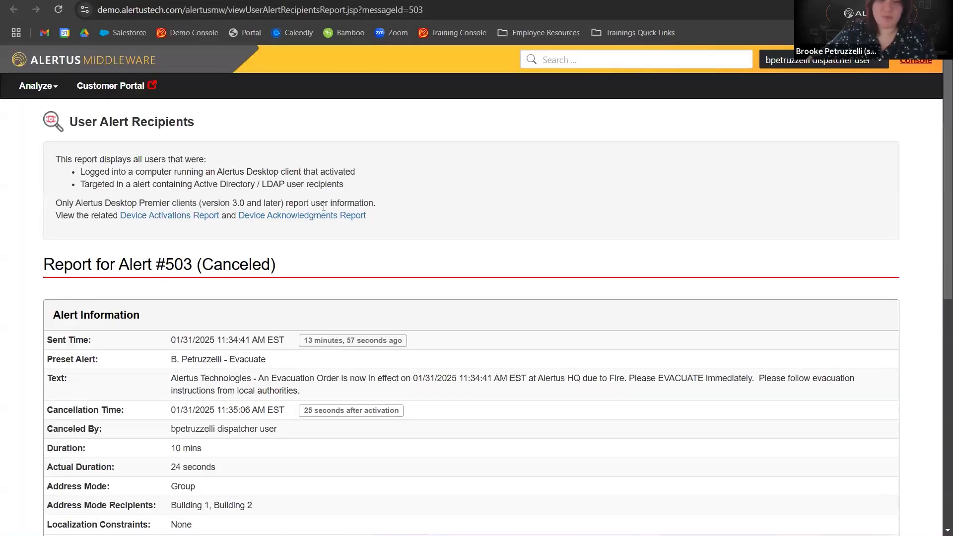
scroll(308, 206, down, 6)
scroll(324, 206, down, 3)
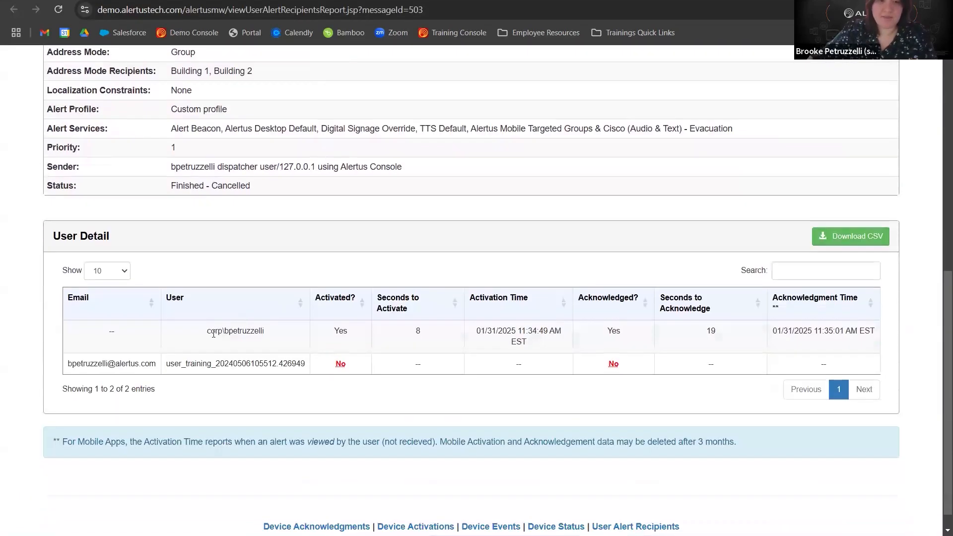
Compare the User Detail rows' activation and acknowledgment columns with the device acknowledgment detail for alert #503.
drag(265, 332, 223, 331)
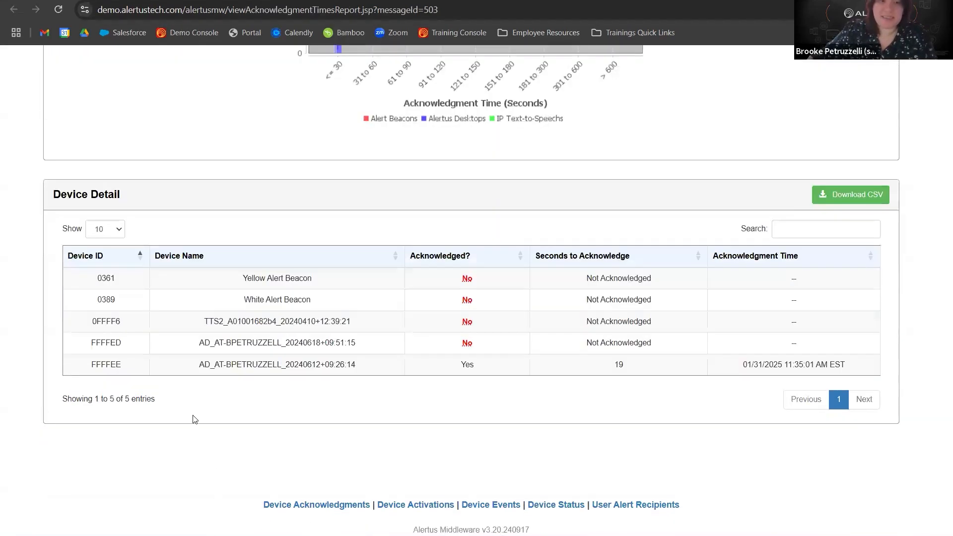
drag(378, 369, 204, 365)
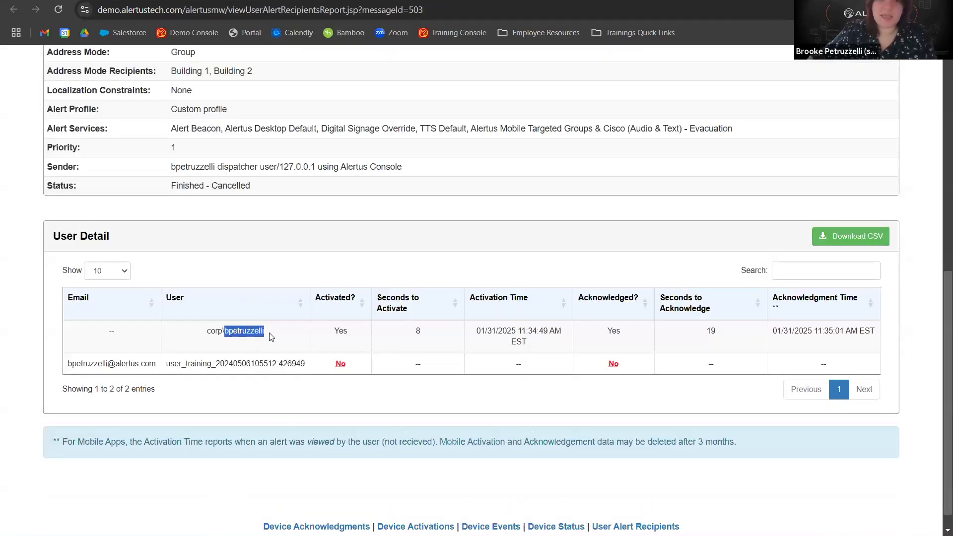
drag(270, 333, 226, 335)
click(420, 331)
double_click(420, 331)
double_click(692, 341)
click(441, 378)
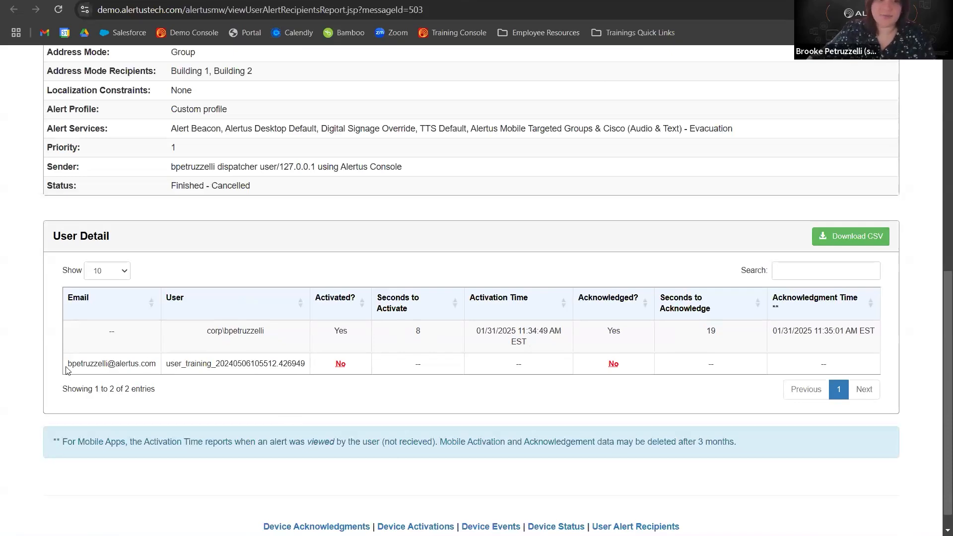
drag(276, 365, 856, 368)
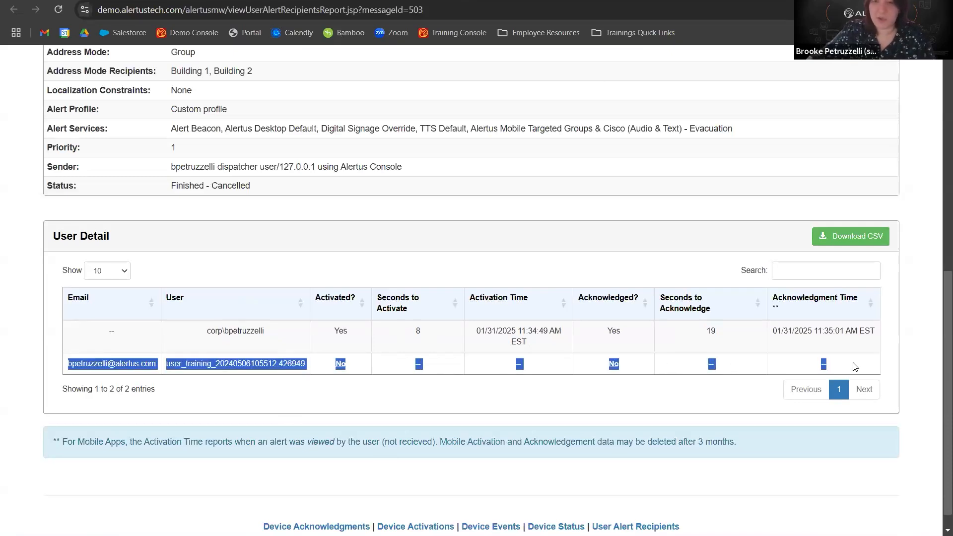
click(533, 368)
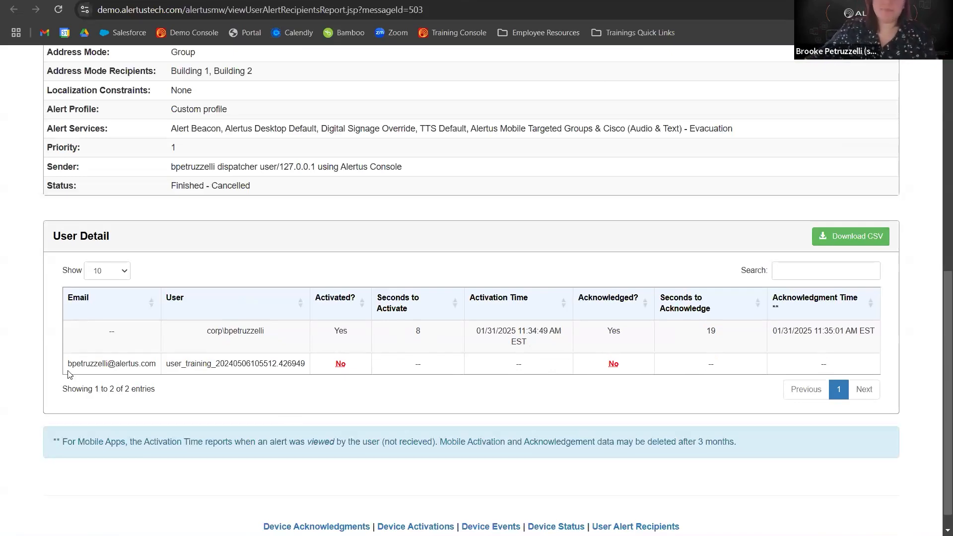
drag(354, 366, 818, 358)
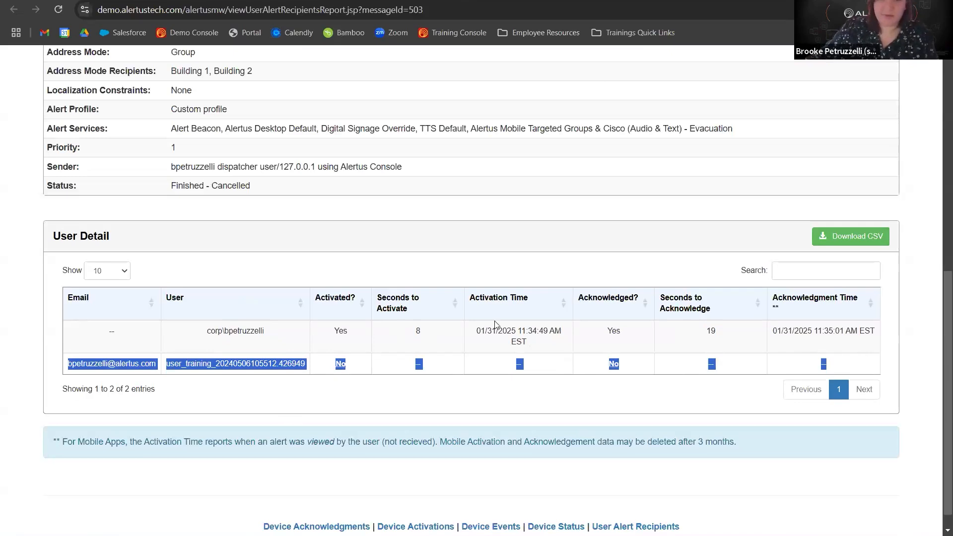
click(379, 286)
Open the Device Activations report from the console and view activations for alert 499.
click(88, 0)
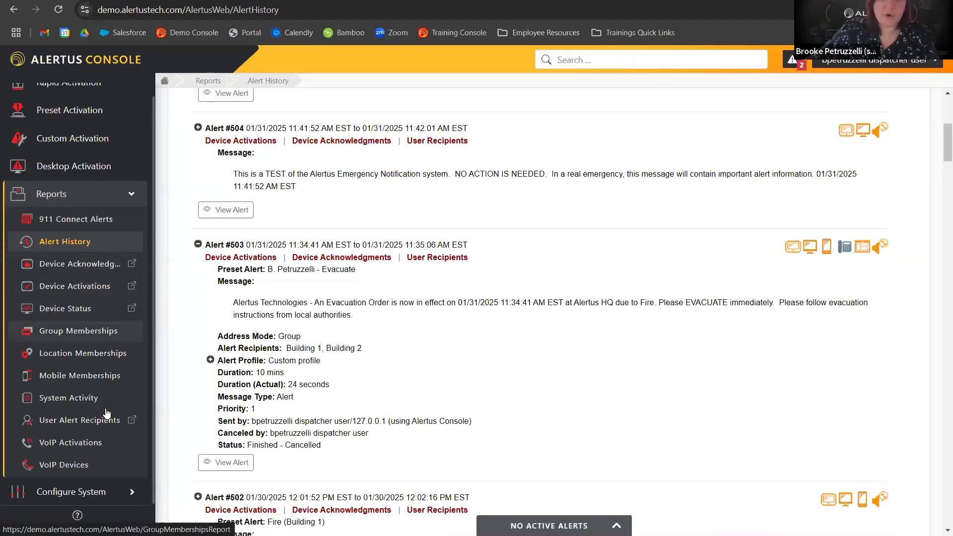
click(93, 287)
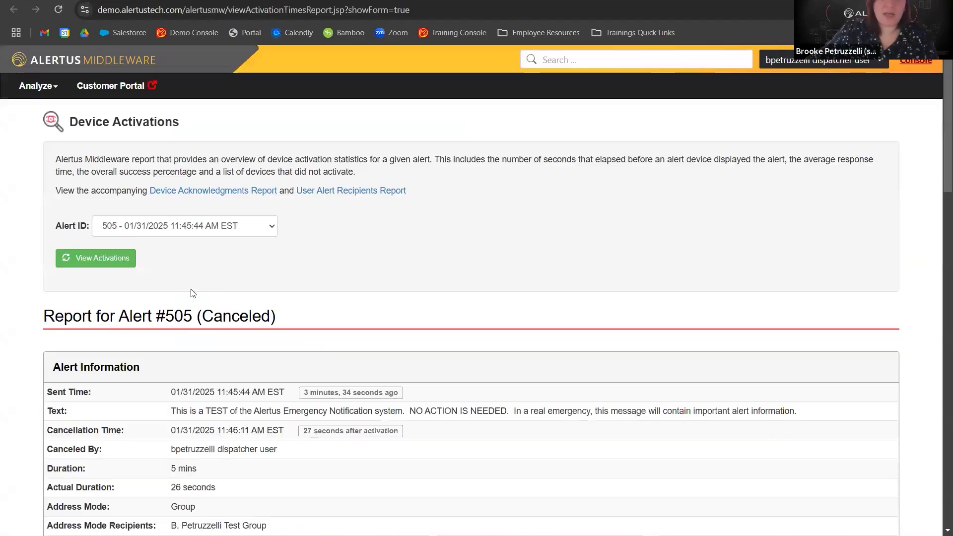
click(172, 229)
click(139, 337)
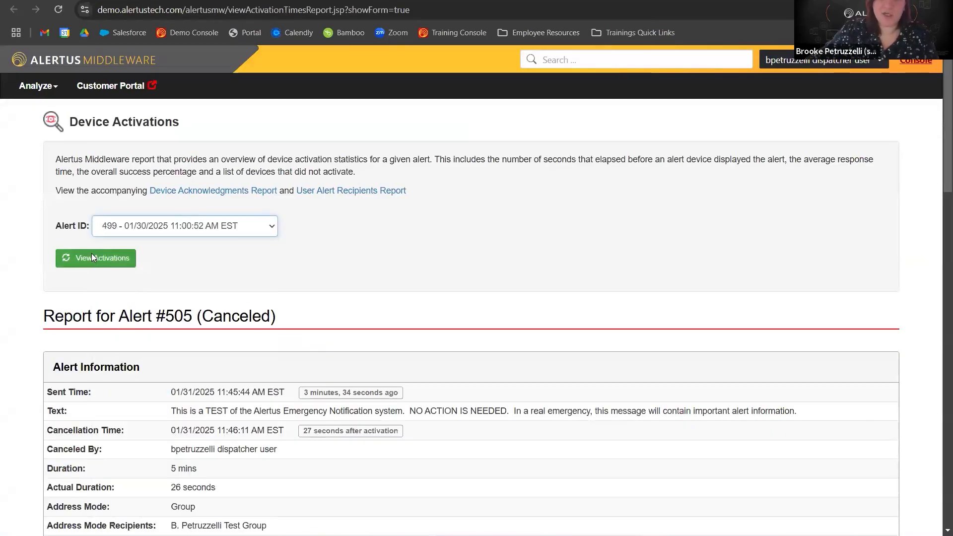
click(91, 257)
Open the Device Status report from the console and review its device type filters.
click(130, 1)
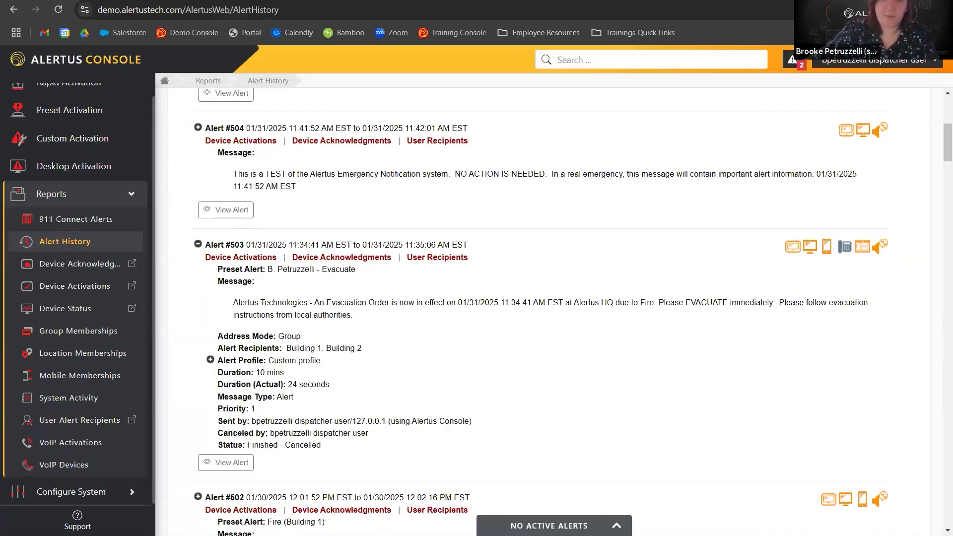
click(70, 312)
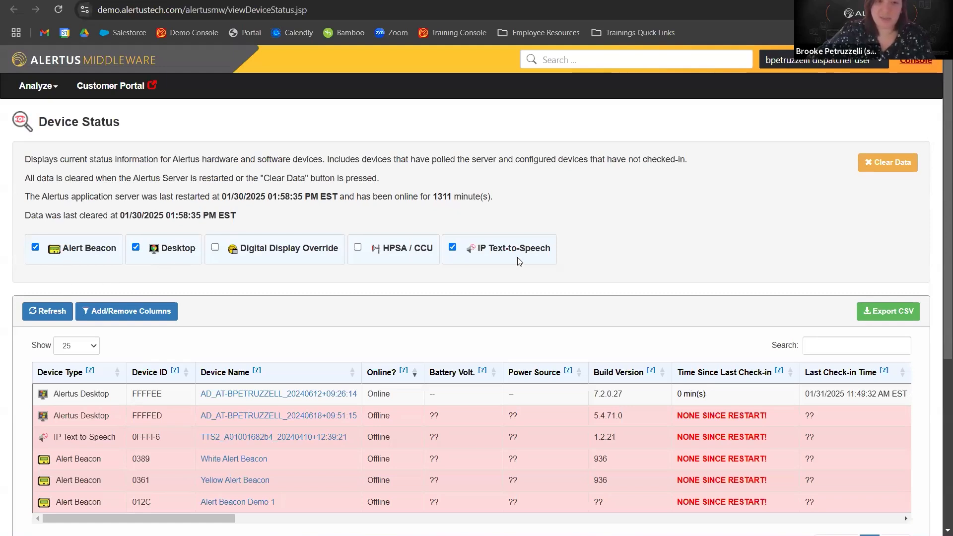
click(357, 247)
click(357, 249)
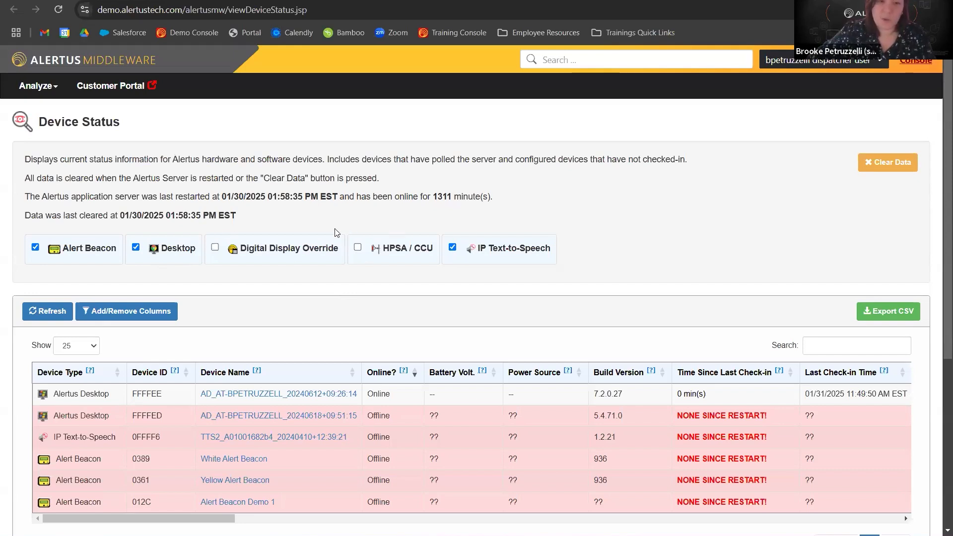
scroll(337, 231, down, 1)
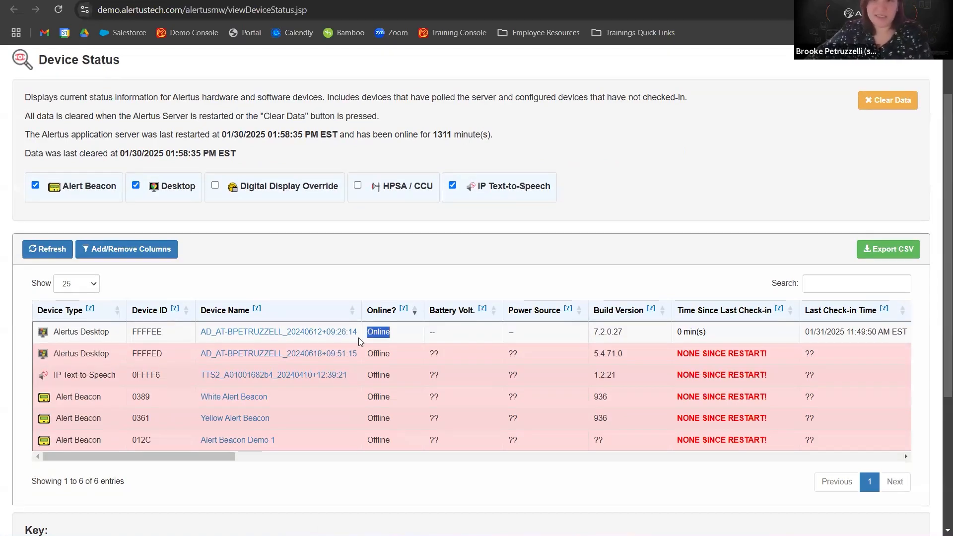
Examine the device status table's online, check-in and server restart details, scrolling across its remaining columns.
click(377, 335)
drag(809, 331, 904, 331)
drag(707, 334, 637, 337)
drag(212, 458, 138, 456)
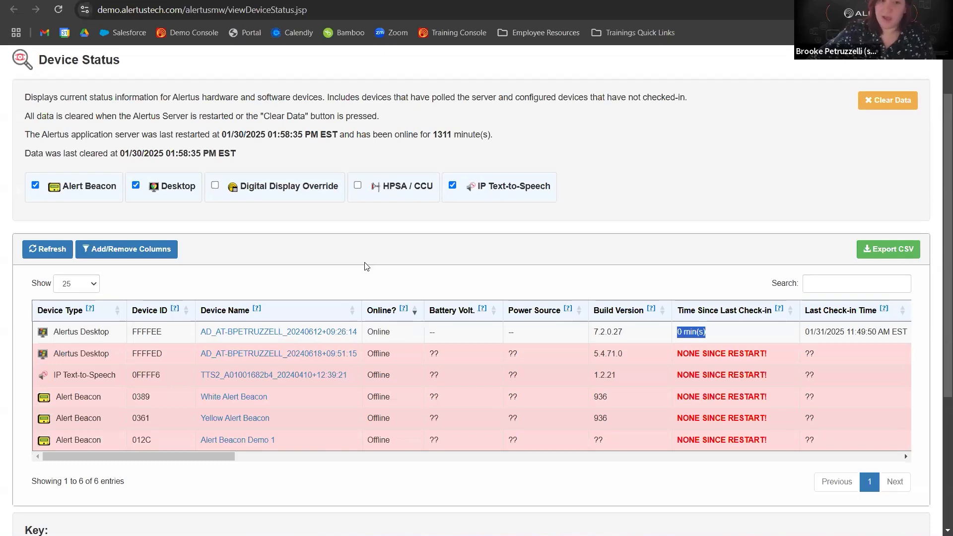
click(392, 276)
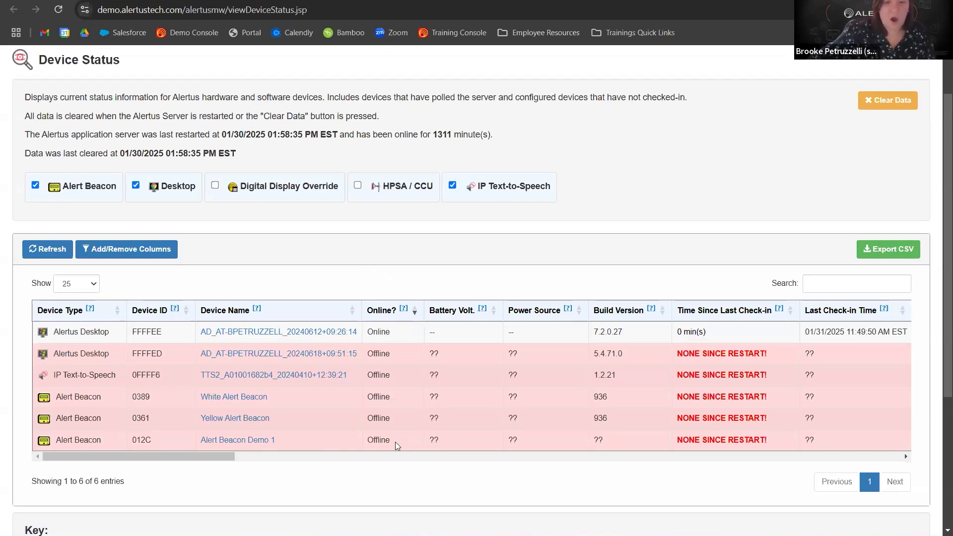
drag(772, 353, 675, 355)
click(629, 229)
scroll(629, 229, up, 2)
drag(23, 197, 346, 193)
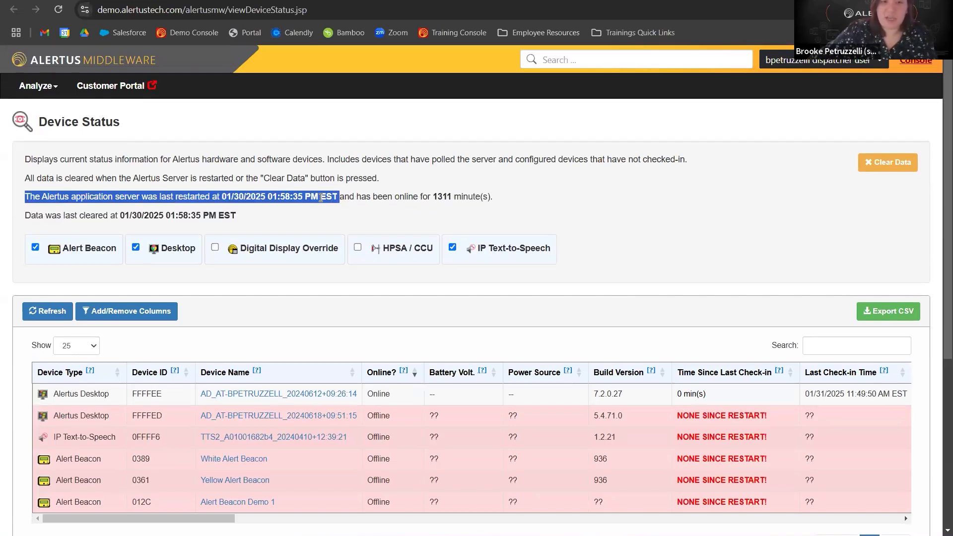
click(358, 206)
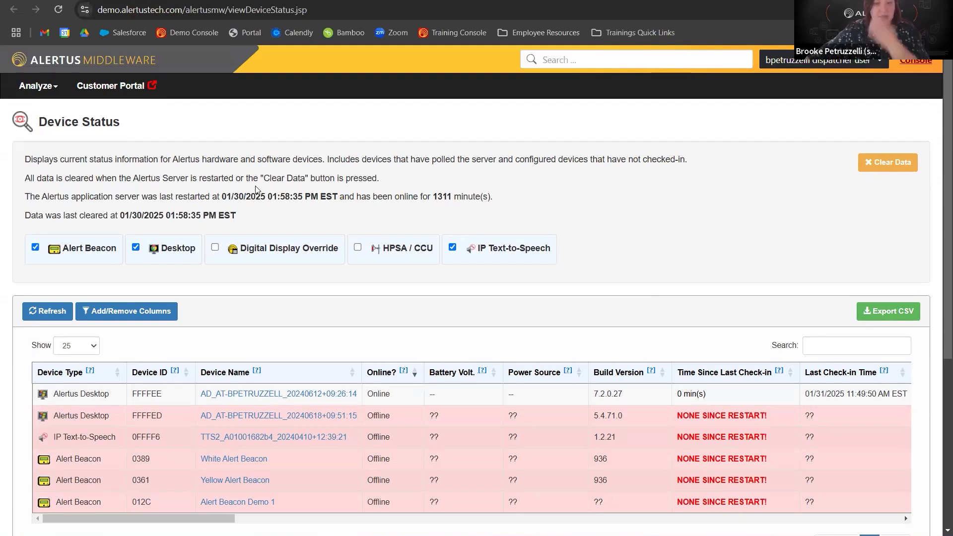
scroll(501, 377, down, 1)
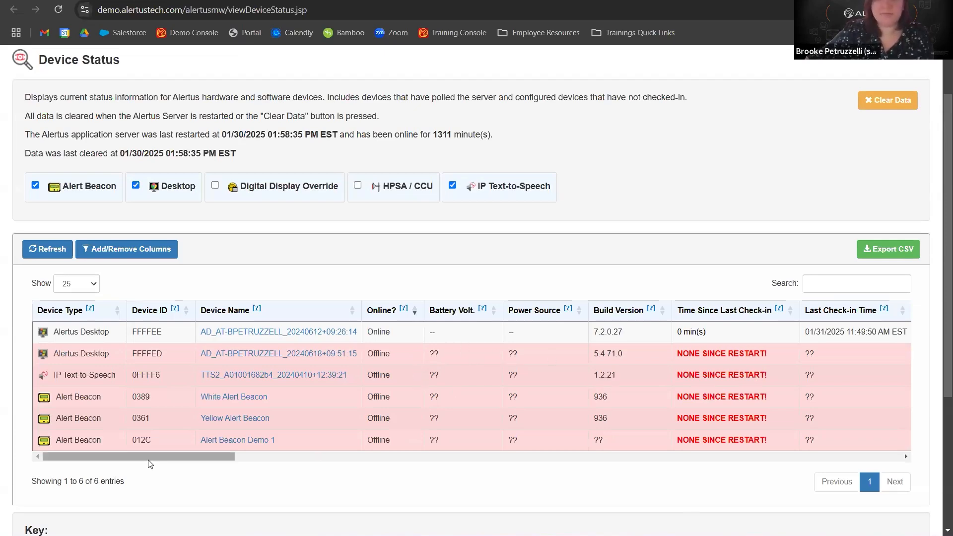
drag(151, 465, 855, 527)
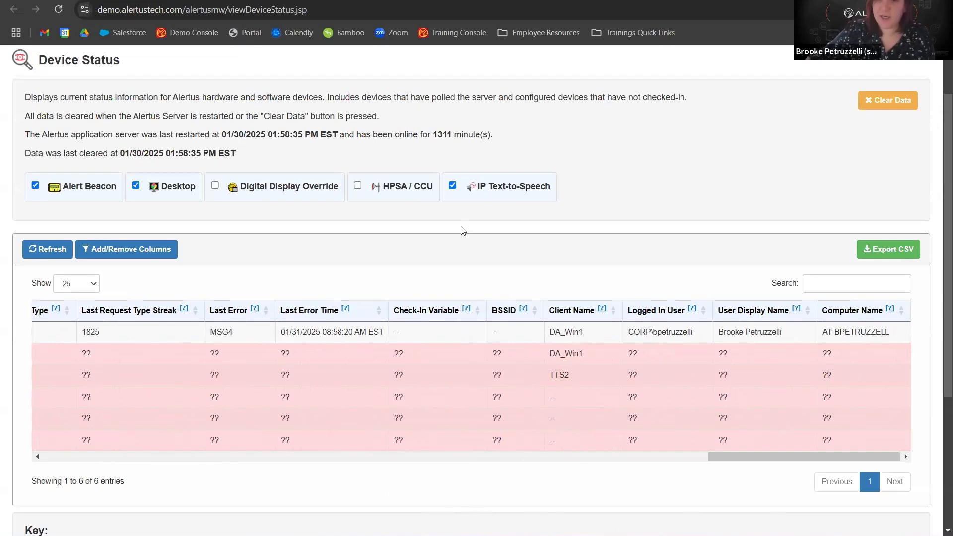
Open the device status column chooser to review the available columns, then close it without changes.
click(151, 244)
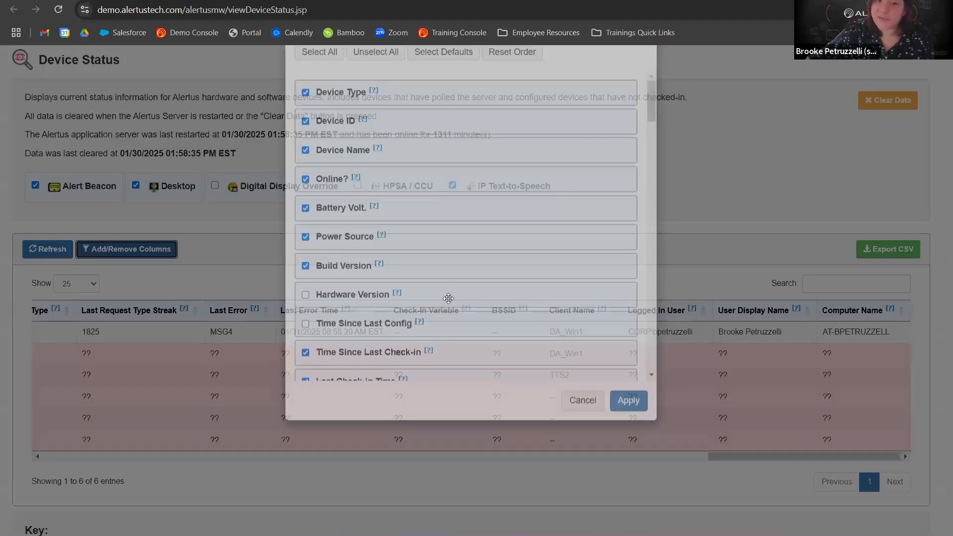
scroll(443, 309, down, 5)
scroll(443, 309, up, 5)
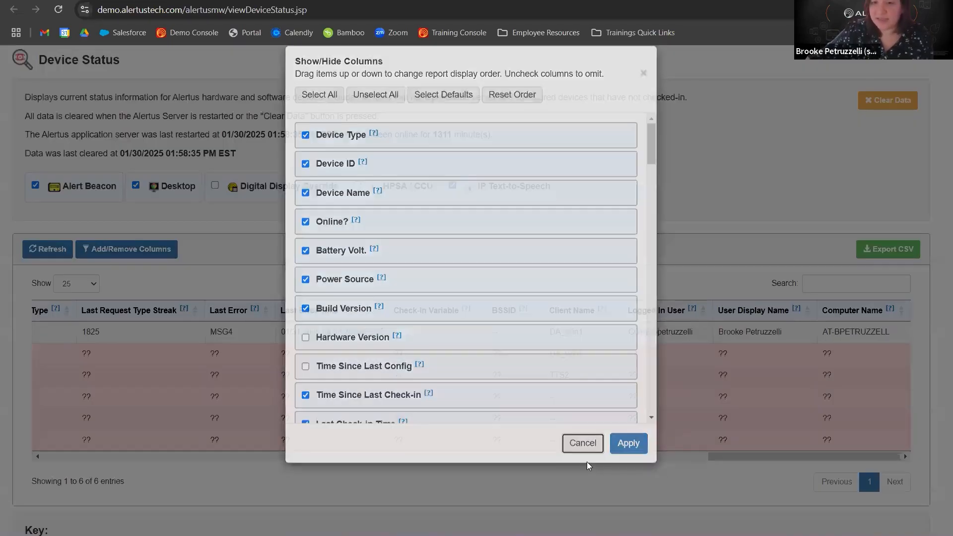
click(585, 449)
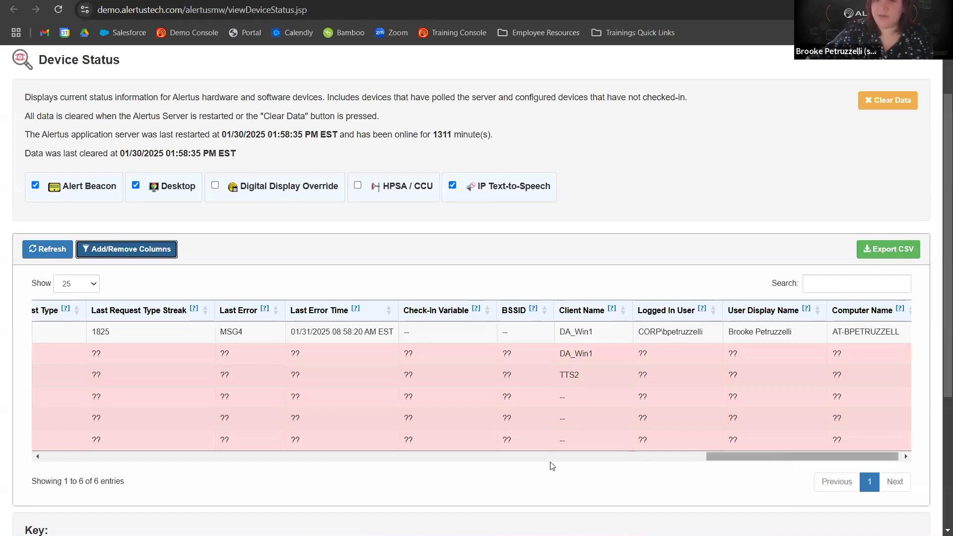
scroll(552, 466, left, 10)
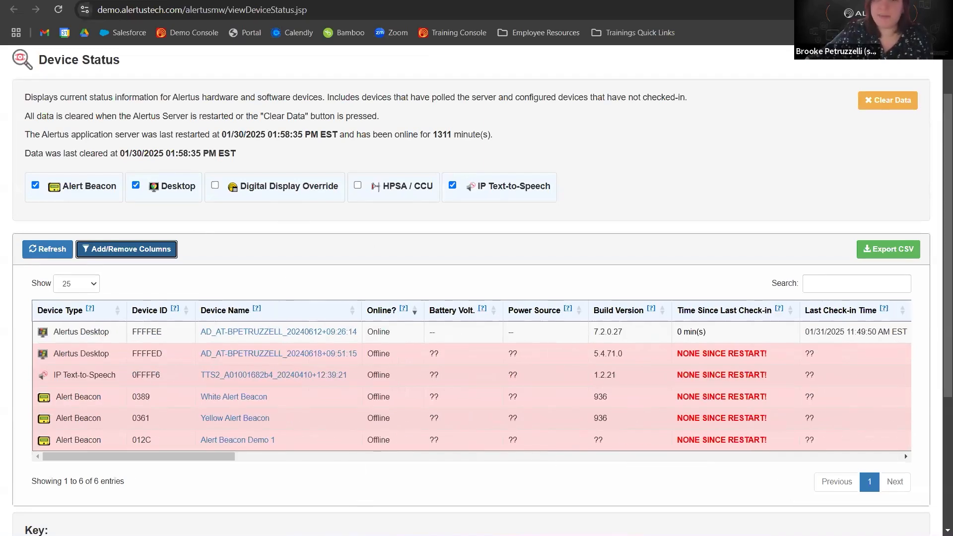
click(308, 1)
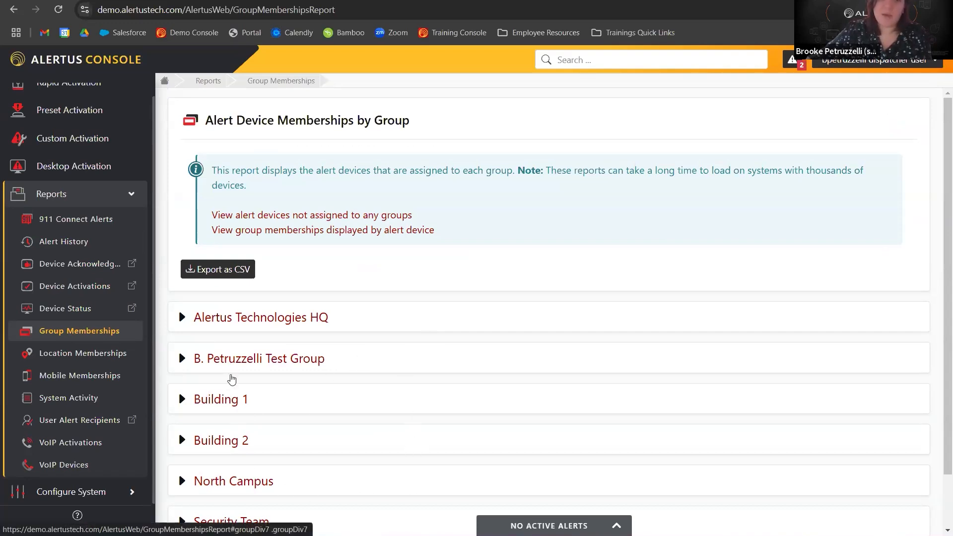
click(256, 360)
scroll(281, 392, down, 4)
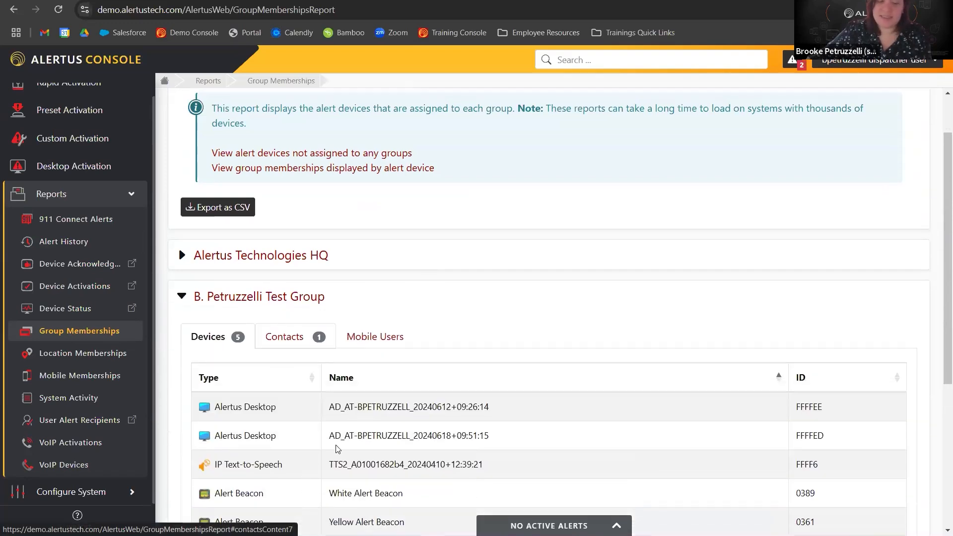
click(244, 177)
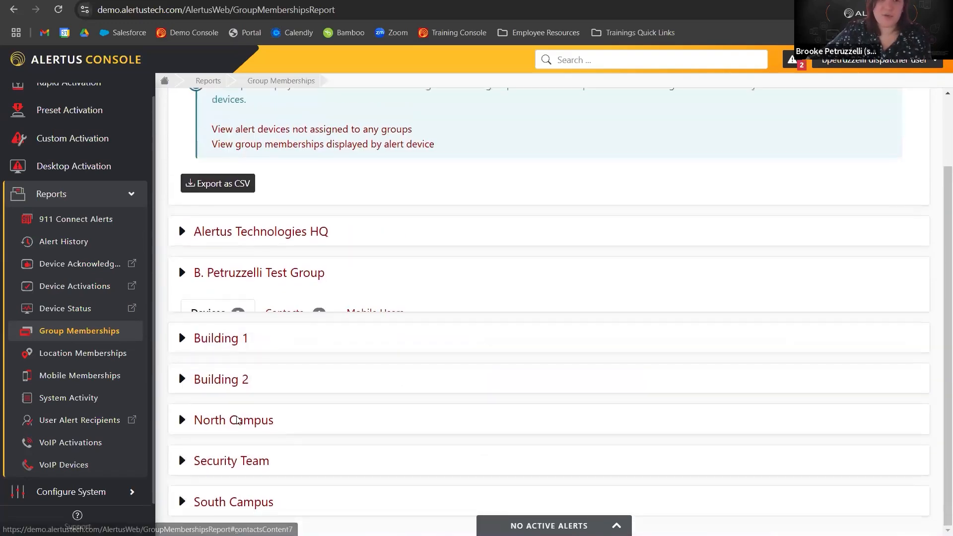
click(221, 421)
scroll(226, 351, down, 2)
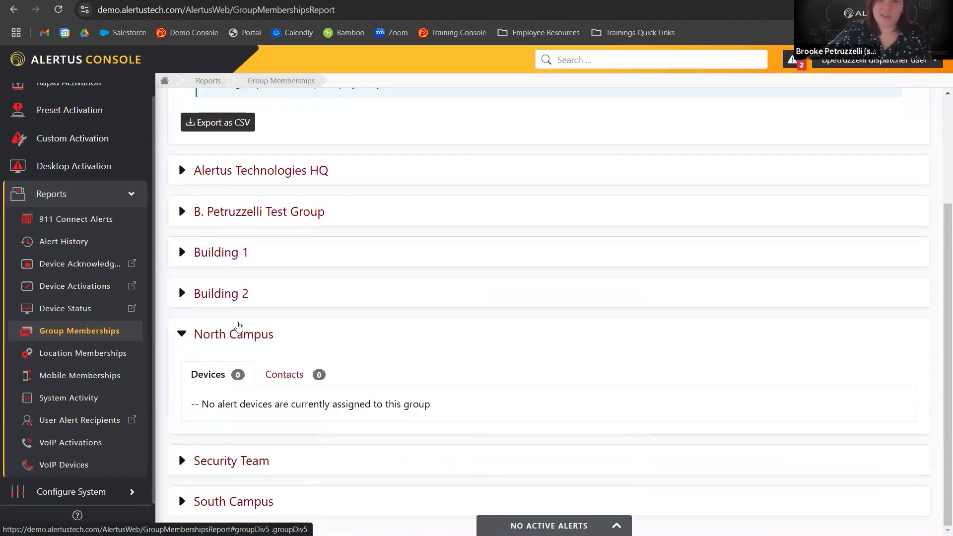
click(239, 331)
click(245, 420)
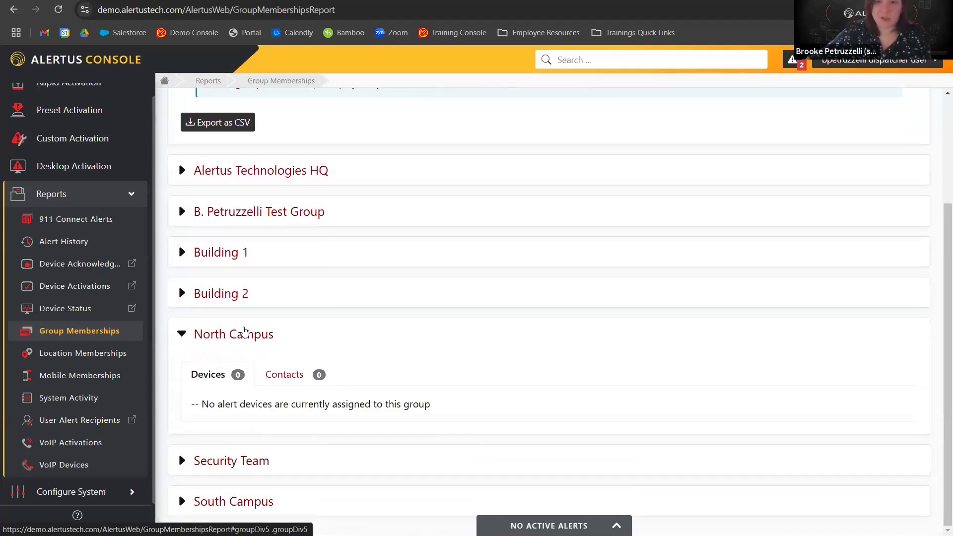
click(245, 332)
scroll(307, 270, up, 2)
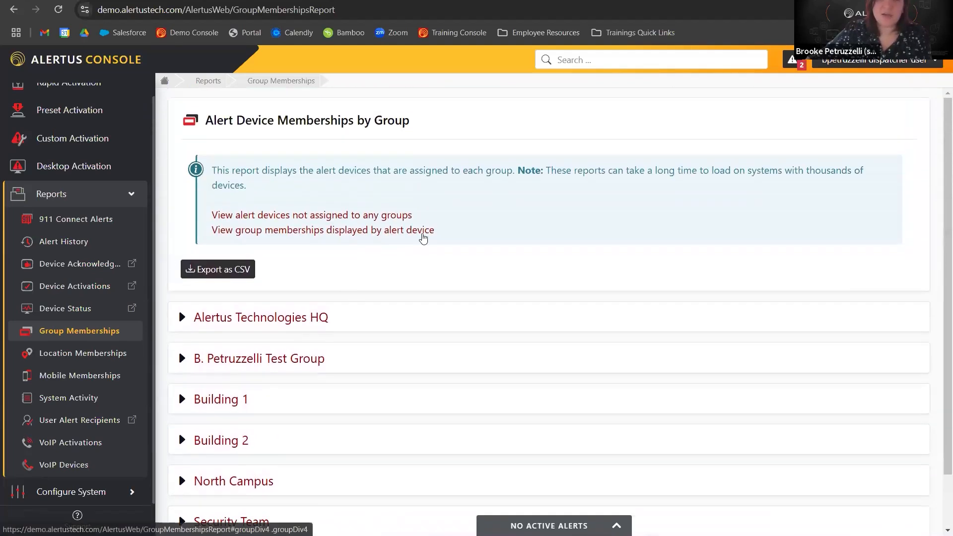
click(331, 217)
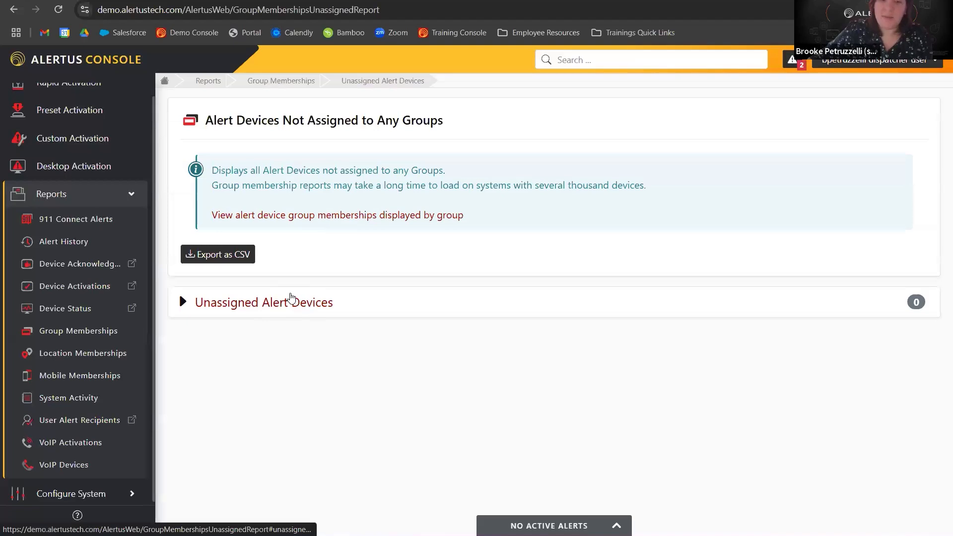
Expand the unassigned group devices list, then review Location Memberships by expanding Building 1 and the devices not assigned to any location.
click(292, 300)
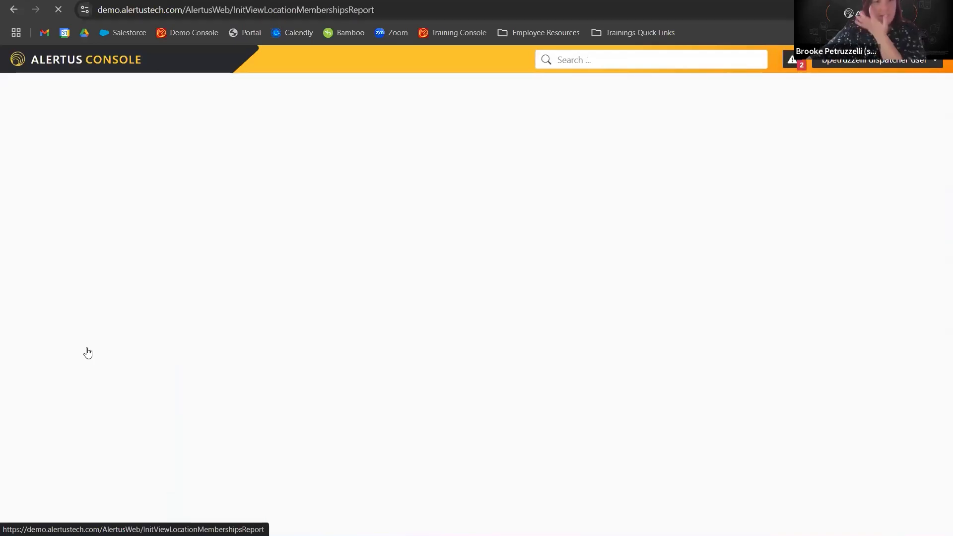
click(238, 314)
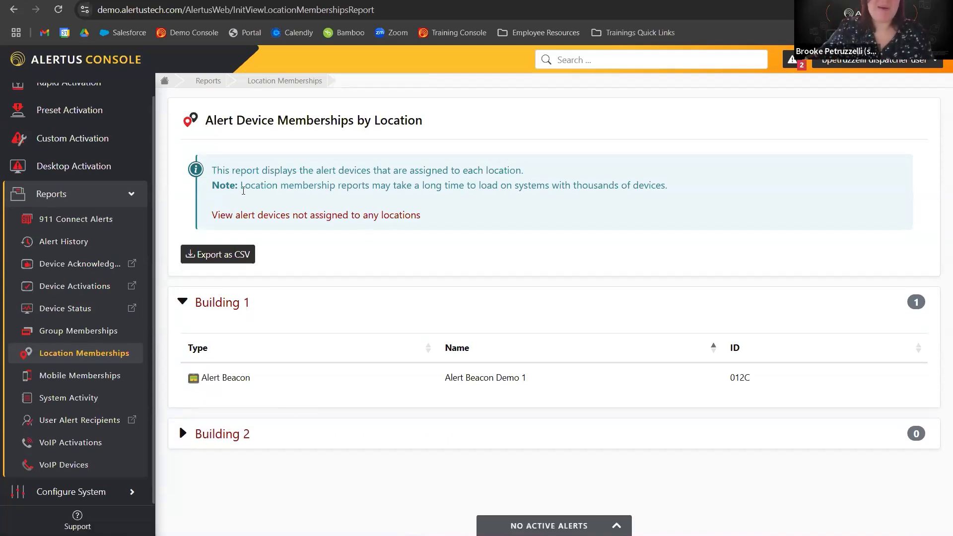
click(290, 219)
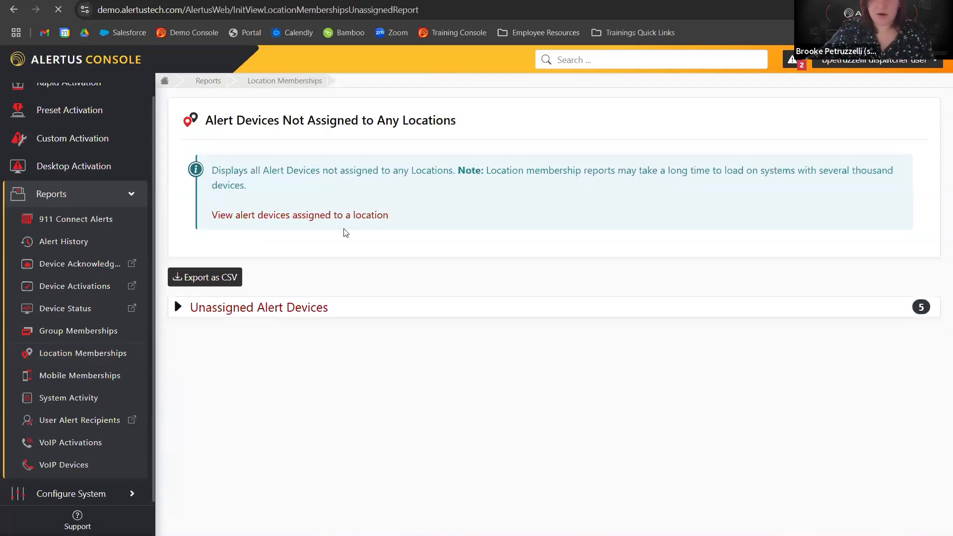
click(250, 307)
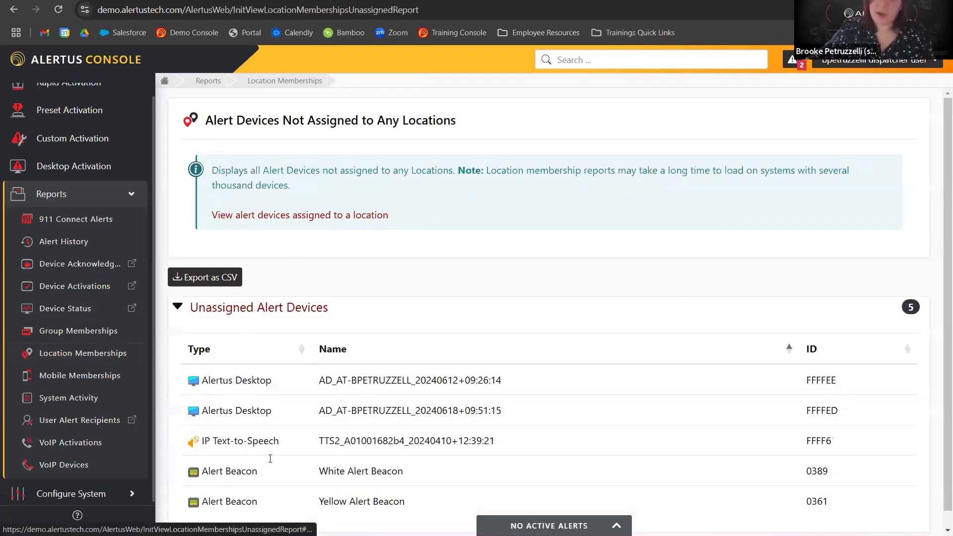
click(260, 313)
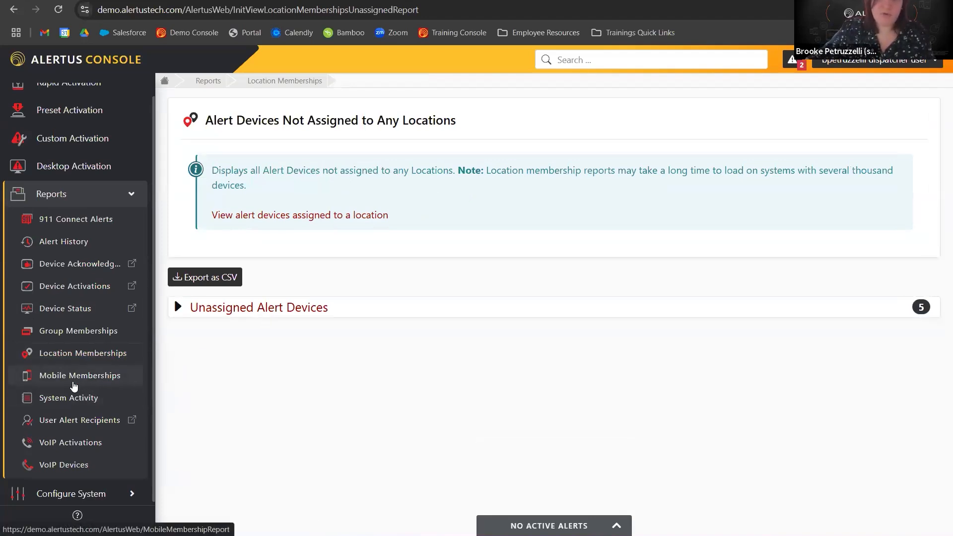
Open the System Activity report and filter its categories to Activation only, then to Login only.
click(85, 397)
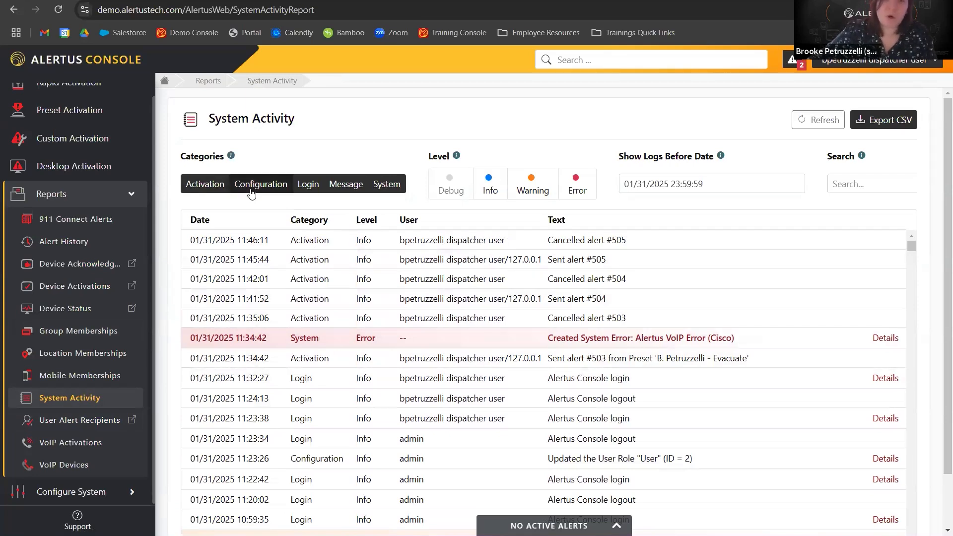
click(291, 185)
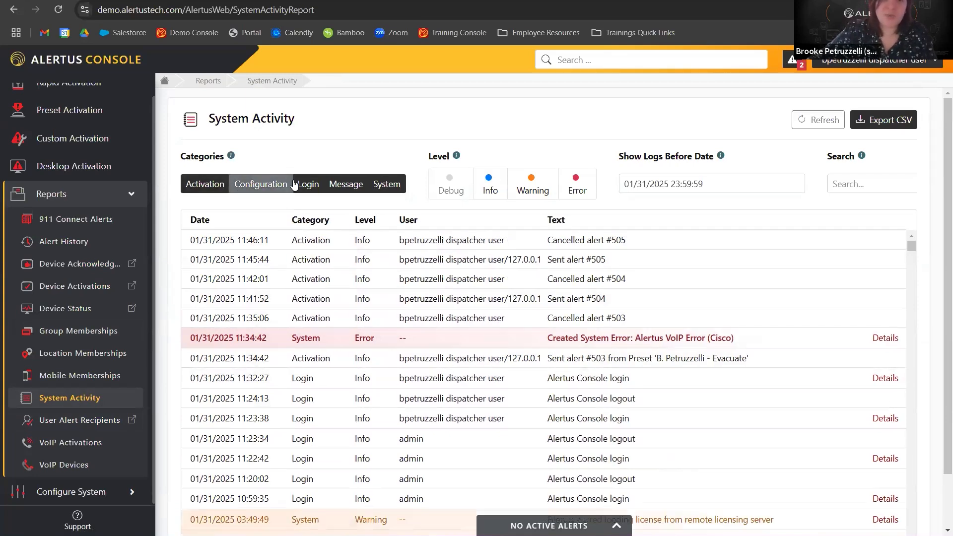
click(308, 184)
click(347, 184)
click(387, 184)
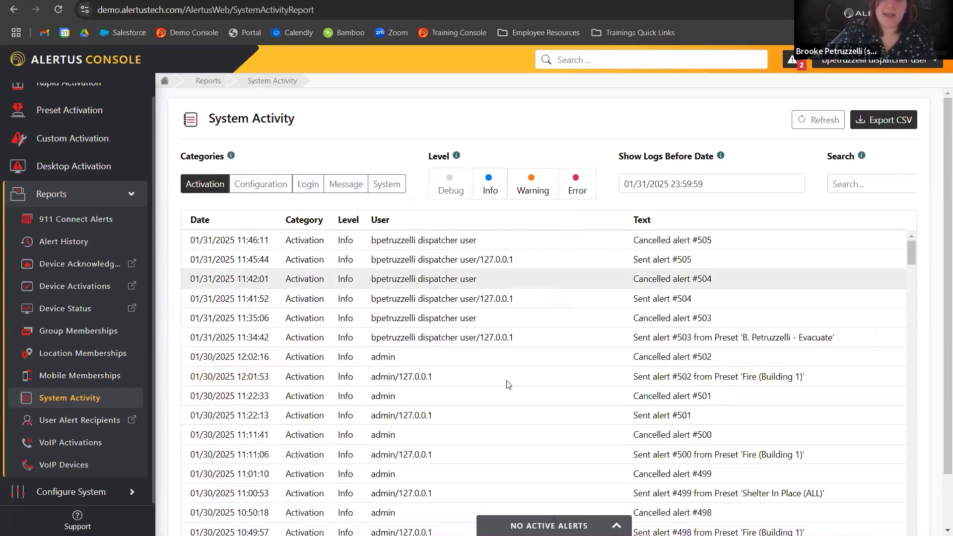
click(309, 190)
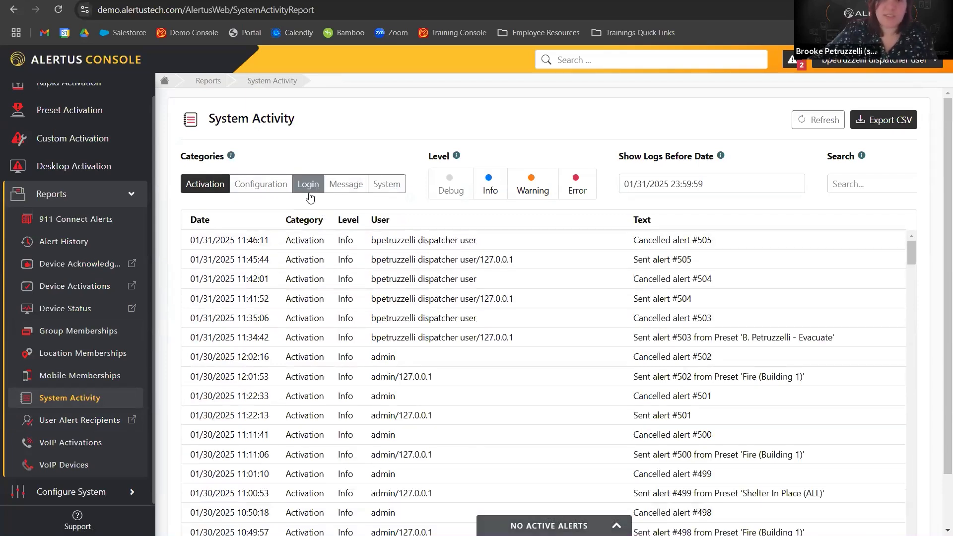
click(215, 194)
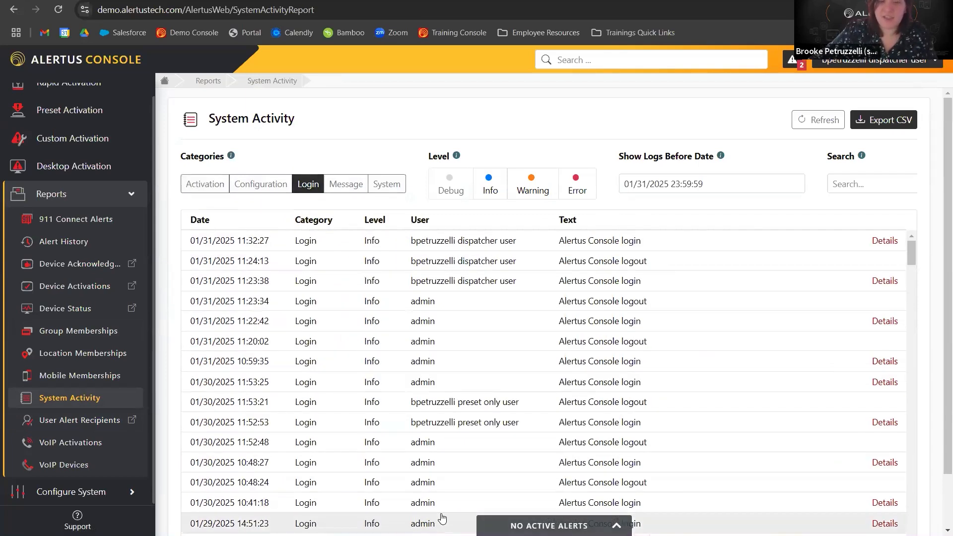
Add the System category to the filter and turn off the Warning and Info levels to show only errors.
click(376, 191)
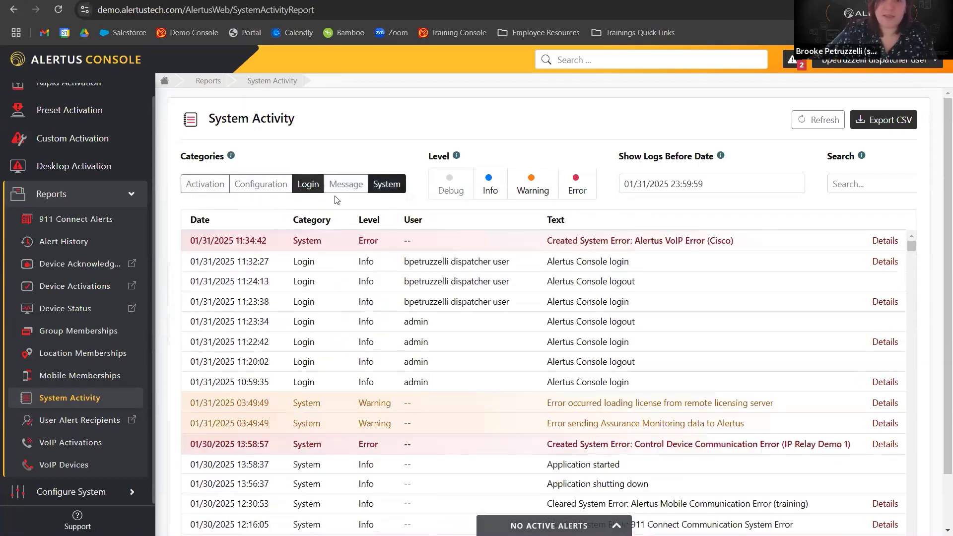
click(531, 186)
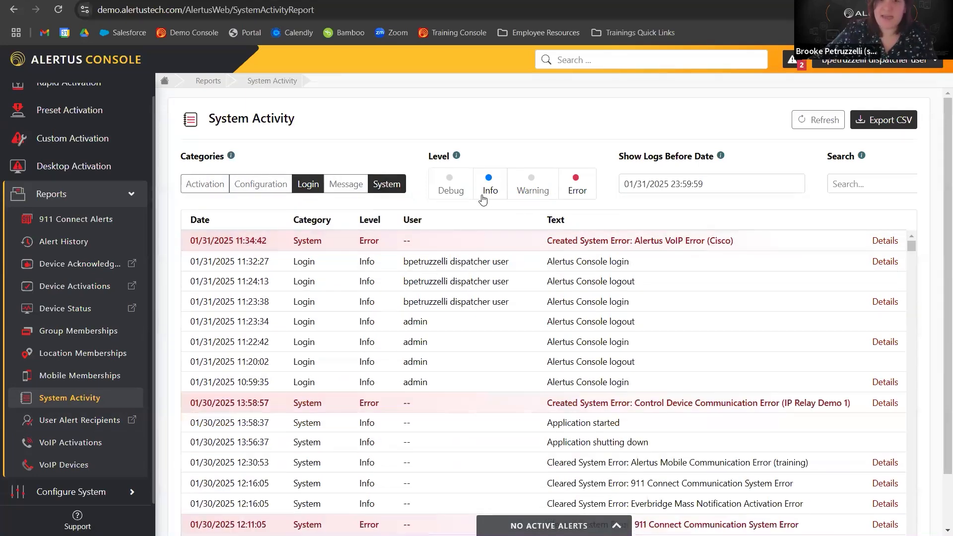
click(484, 198)
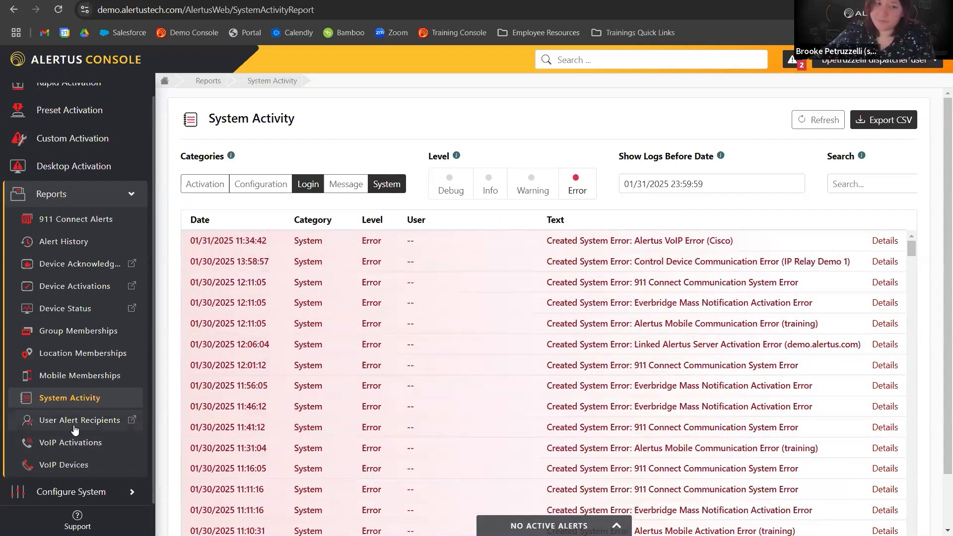
Open the VoIP Devices report and collapse the Reports menu.
click(72, 462)
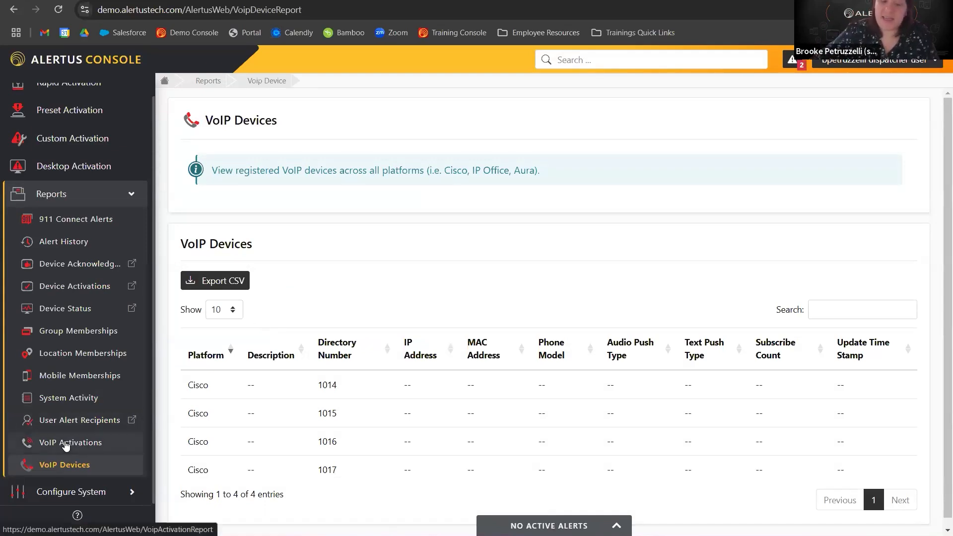
click(75, 201)
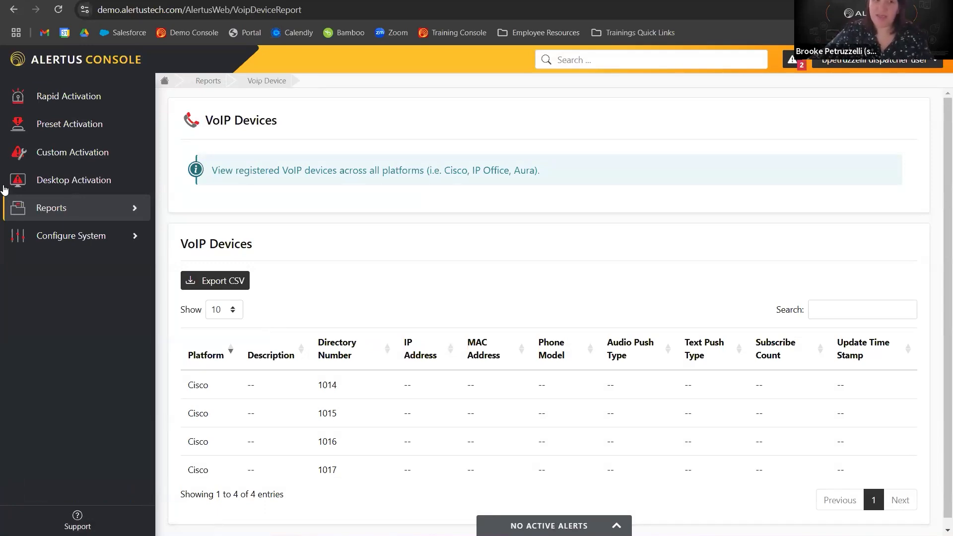
Open the Preset Alerts configuration list and scroll through the defined presets.
click(84, 235)
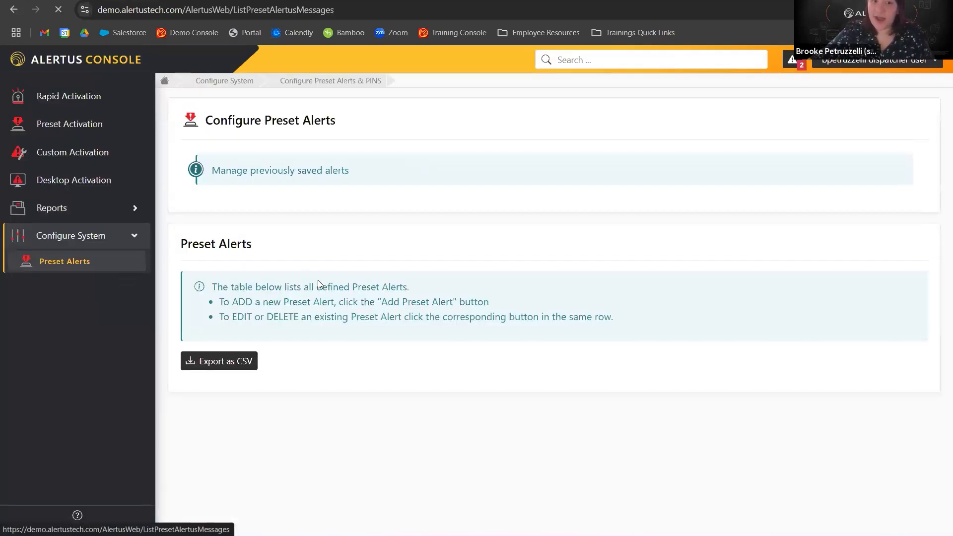
scroll(191, 302, down, 3)
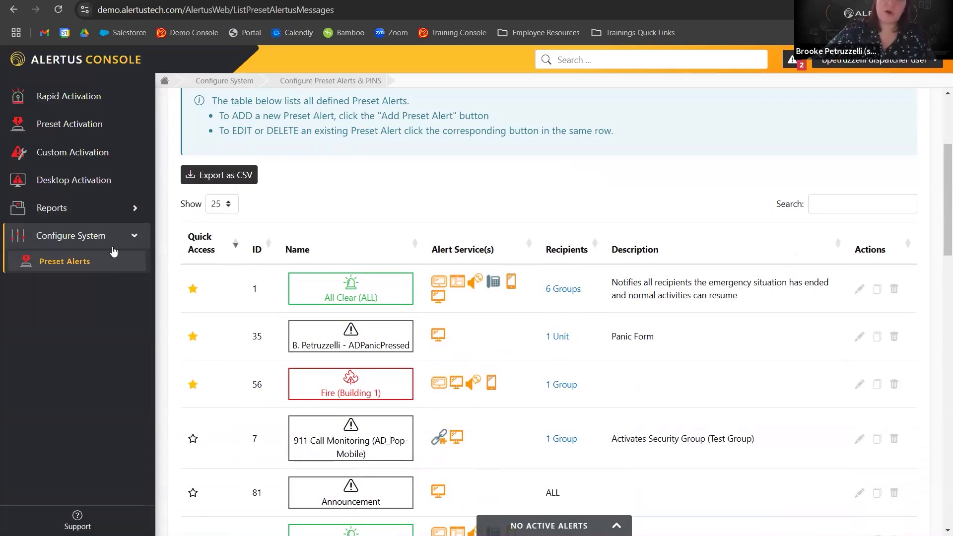
click(60, 236)
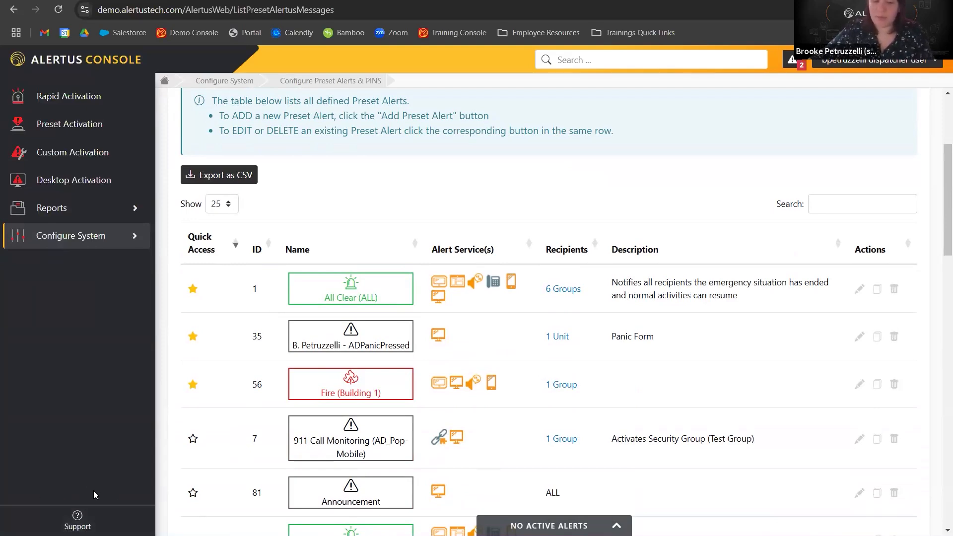
Open the Support page, scroll to Customer Resources and follow the Customer Portal link.
mouse_move(77, 517)
click(87, 529)
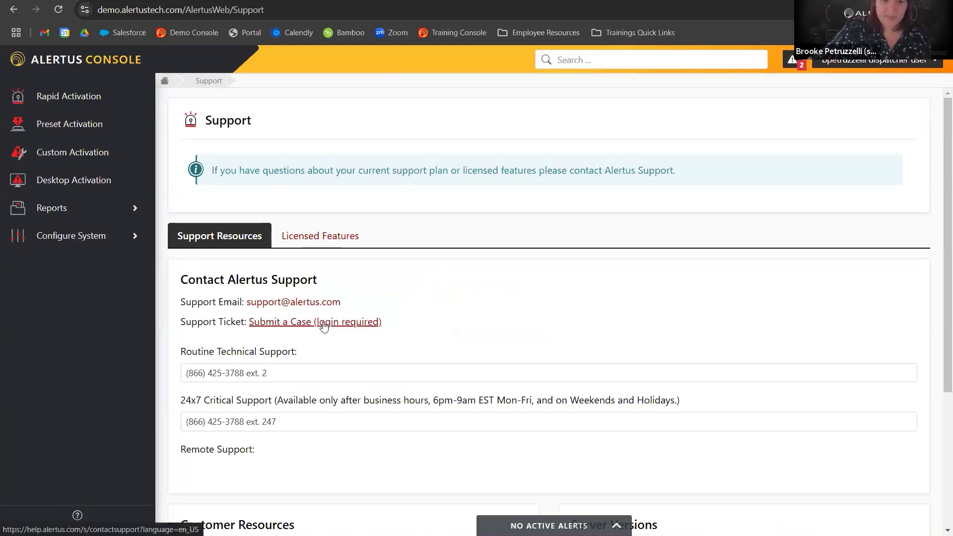
scroll(323, 325, down, 3)
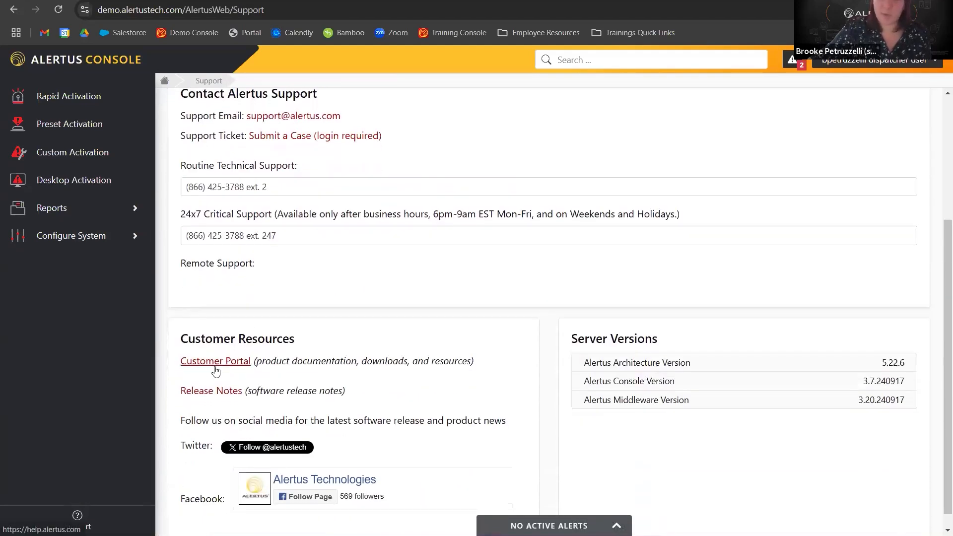
click(209, 362)
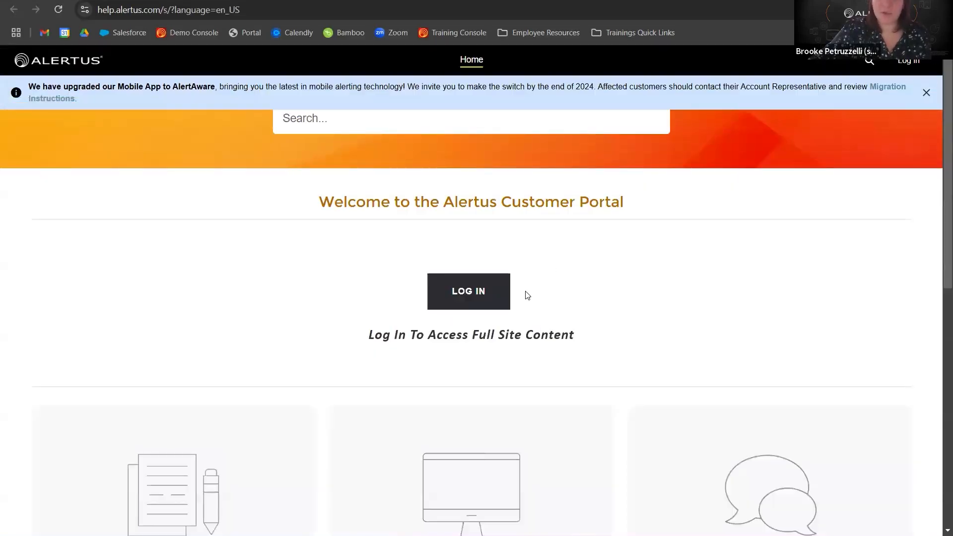
Log in to the Alertus Customer Portal using the saved portal credentials.
click(467, 293)
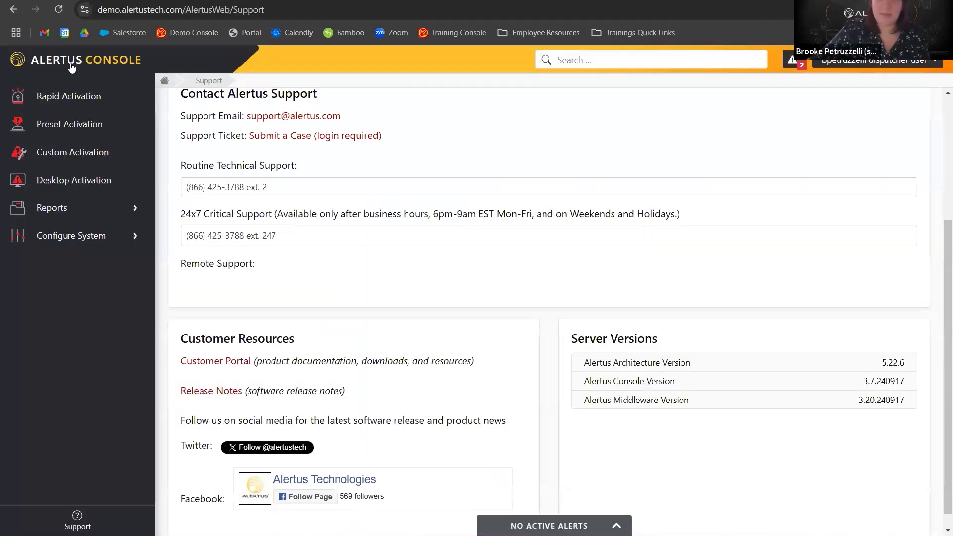
click(72, 67)
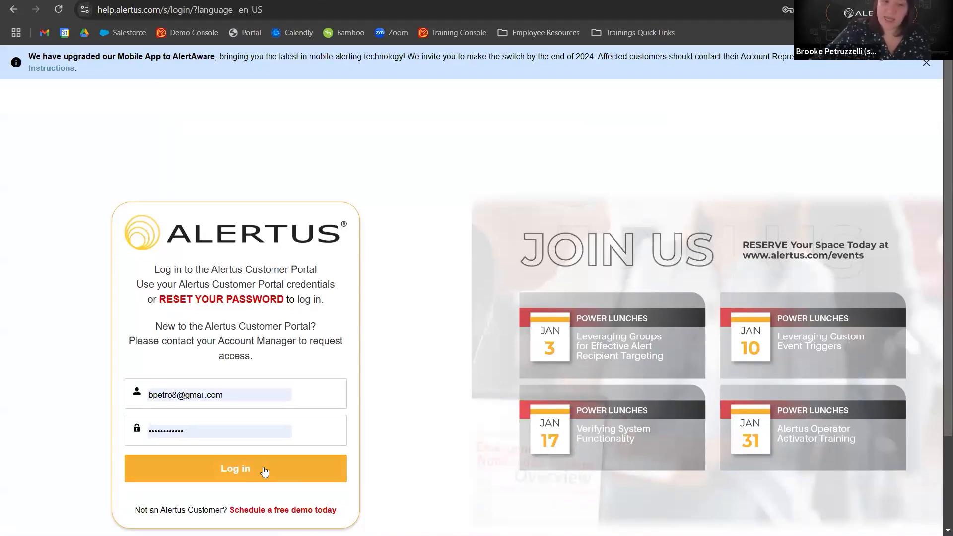
click(216, 461)
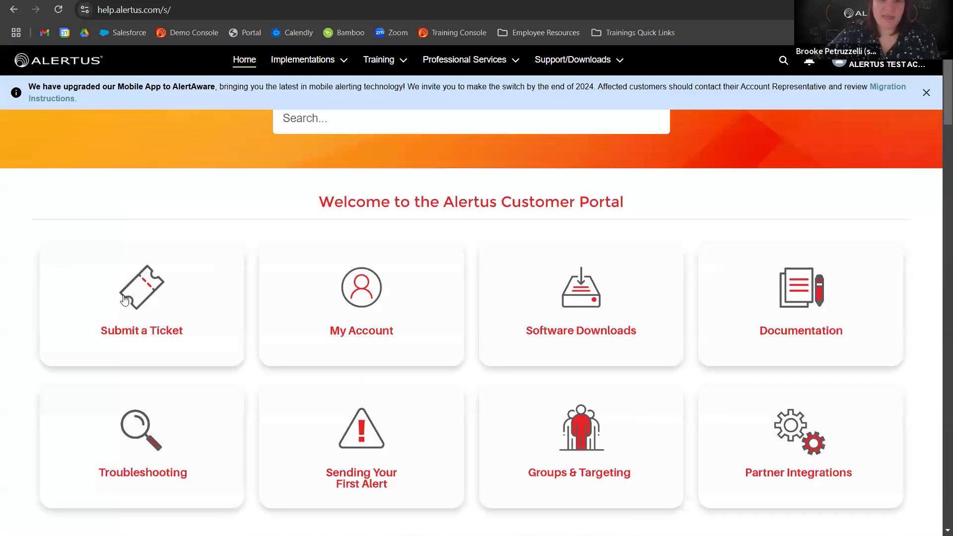
Open the Submit a Ticket form, inspect its Subject field, and return to the portal home page.
click(151, 318)
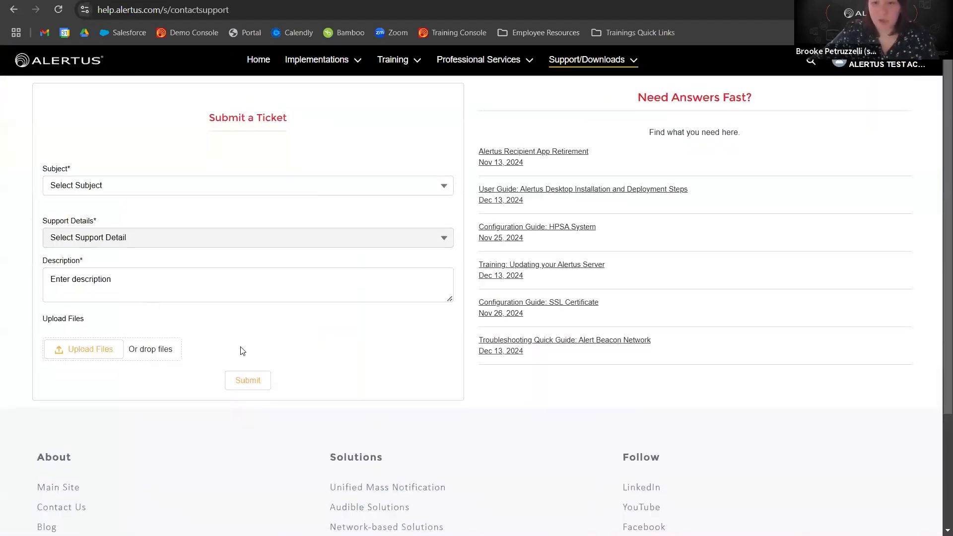
click(117, 191)
click(133, 125)
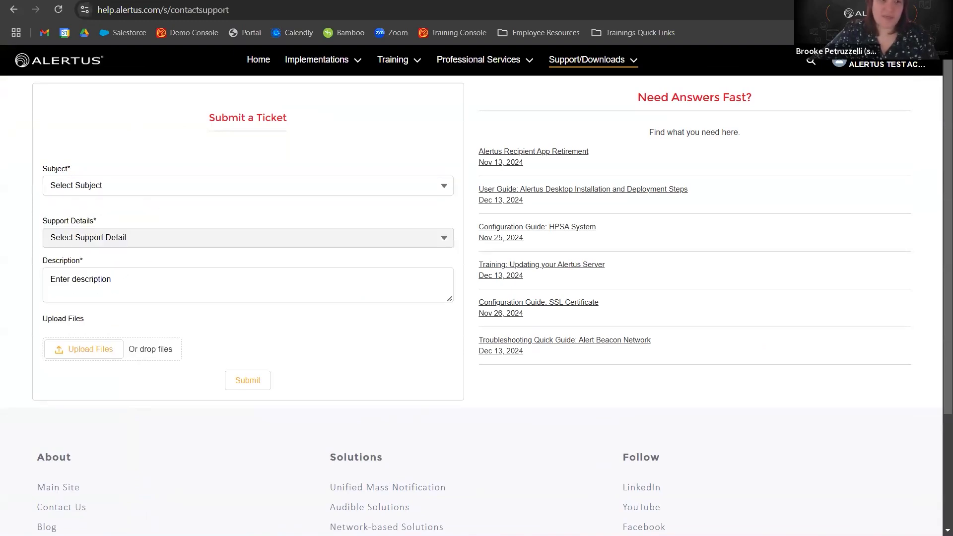
click(14, 9)
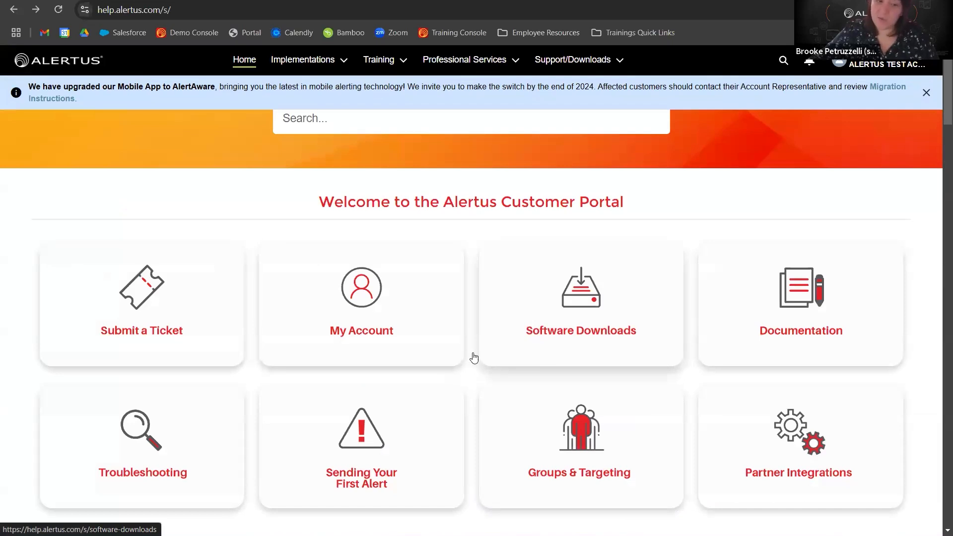
Browse the portal's Implementations and Training menus, opening Course Catalog and Training Requests and scrolling through the request form.
click(339, 61)
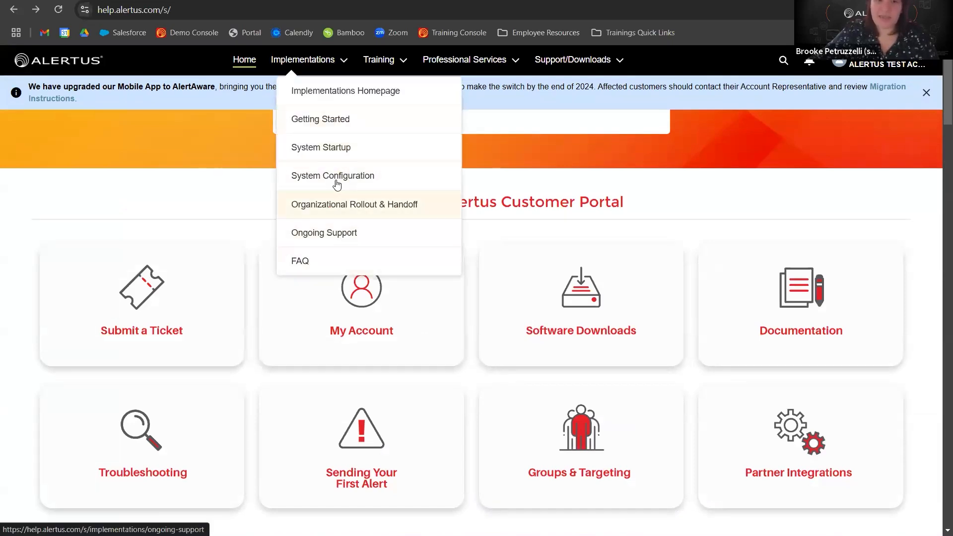
click(396, 60)
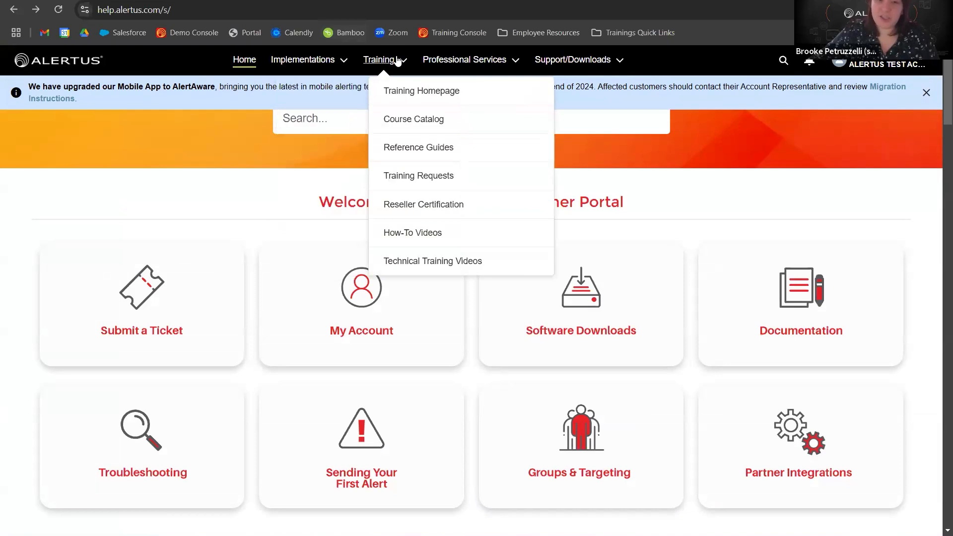
click(444, 128)
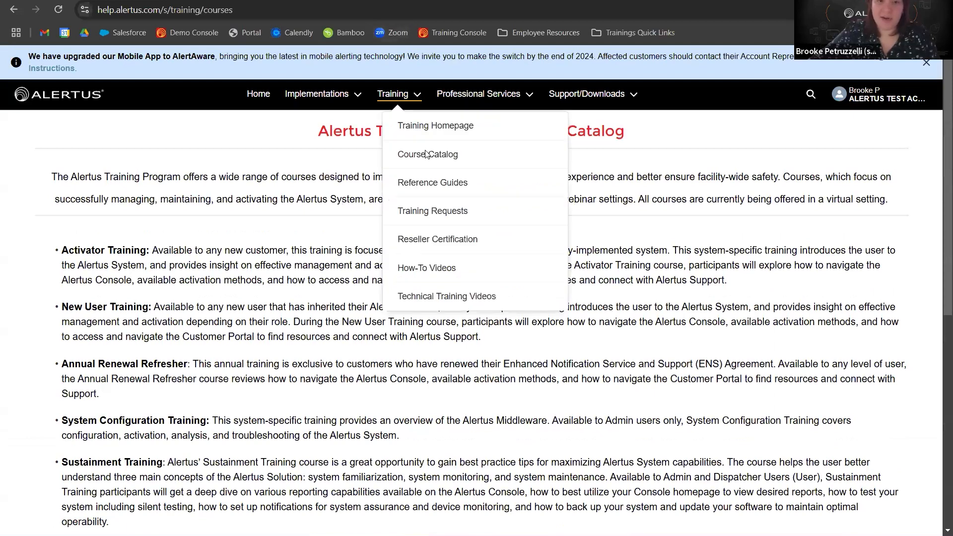
click(432, 211)
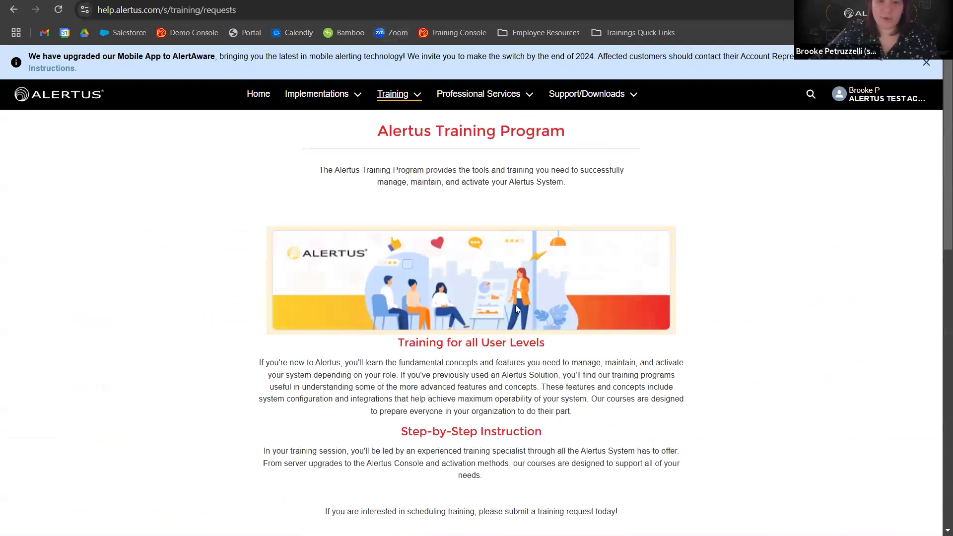
scroll(516, 309, down, 8)
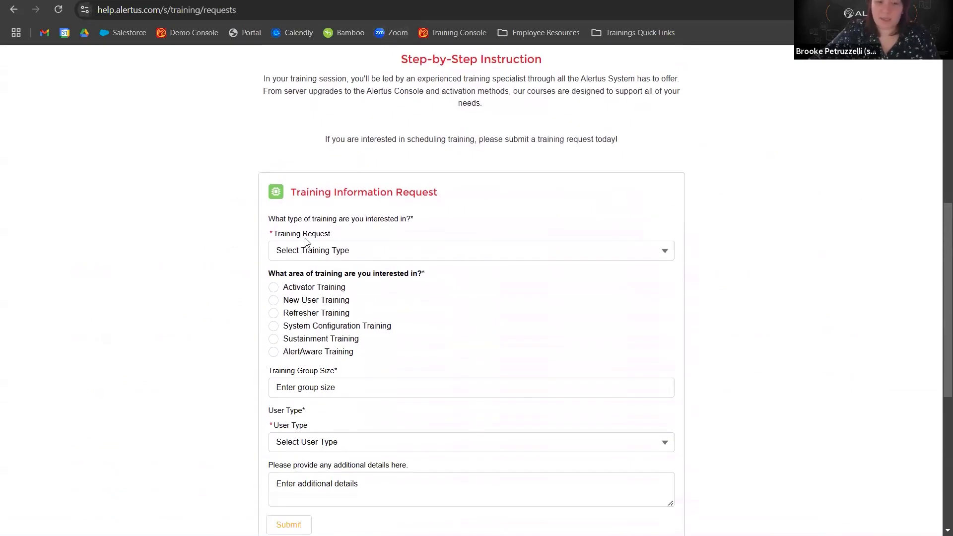
scroll(292, 323, down, 5)
scroll(398, 426, up, 10)
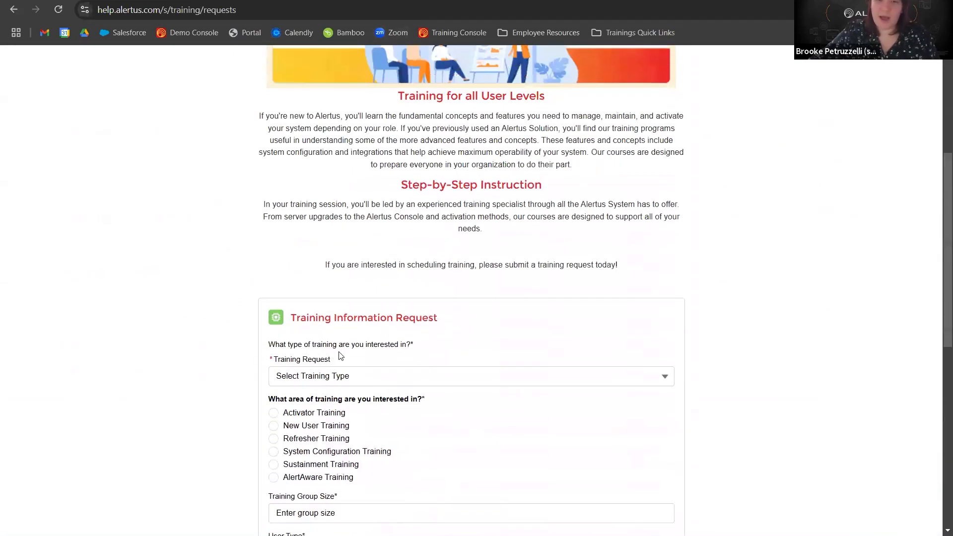
scroll(368, 102, up, 3)
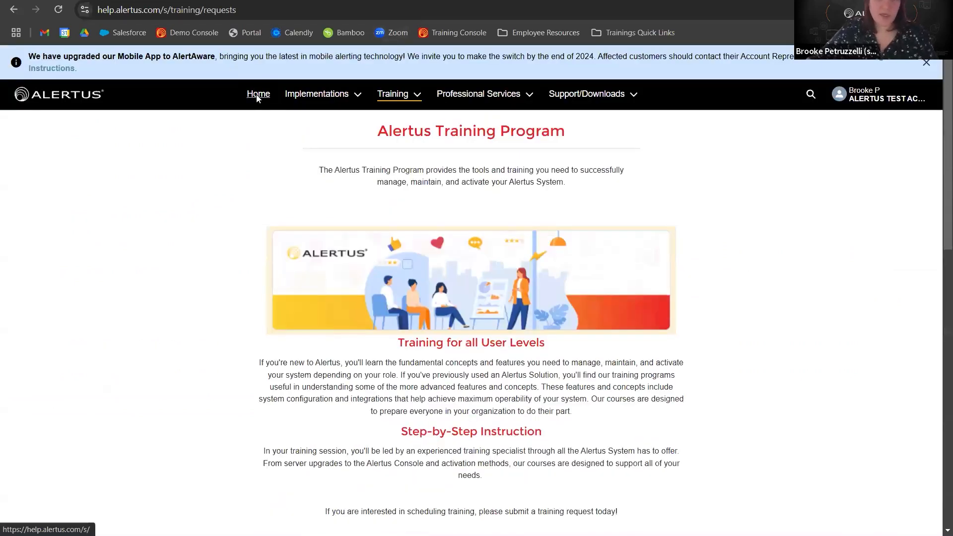
Return to the portal home page and browse its knowledge base training and configuration links.
click(258, 97)
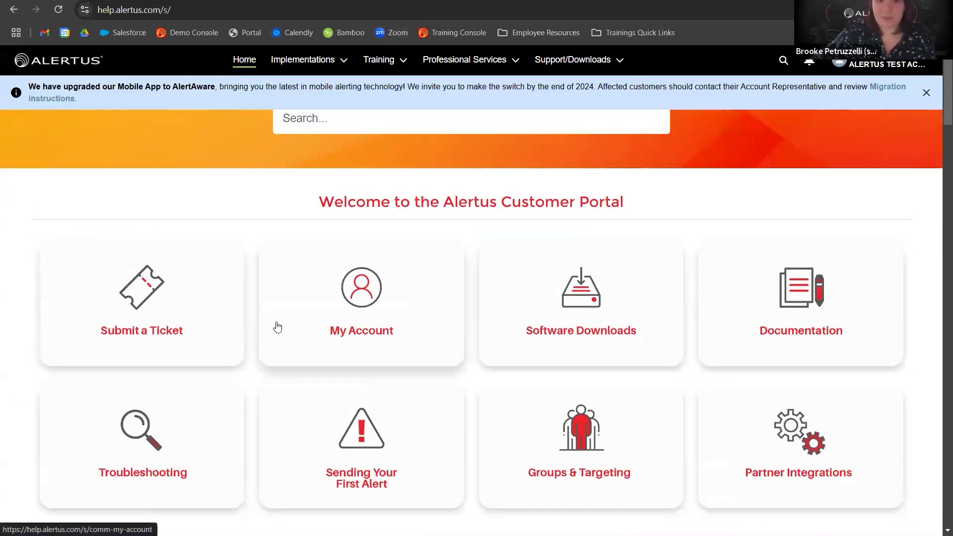
scroll(277, 326, down, 6)
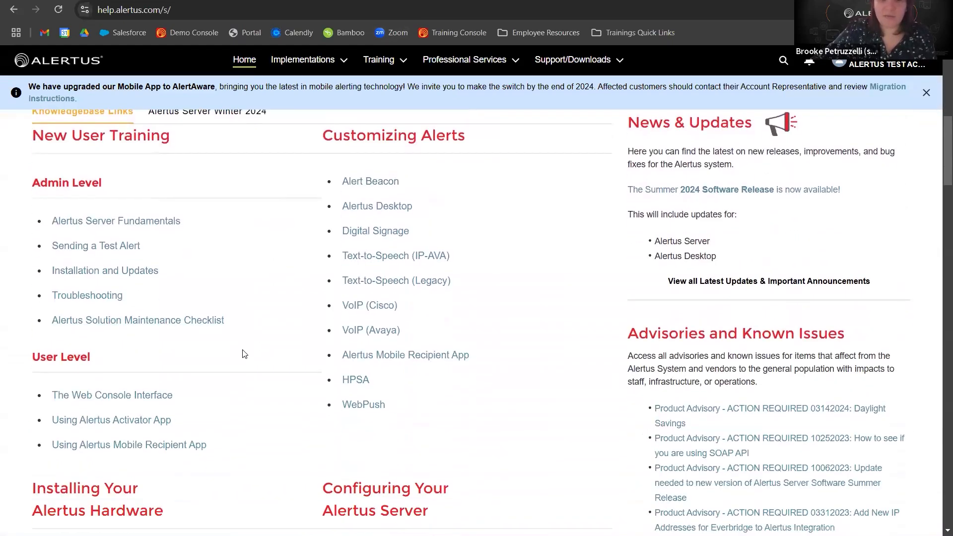
scroll(244, 355, down, 6)
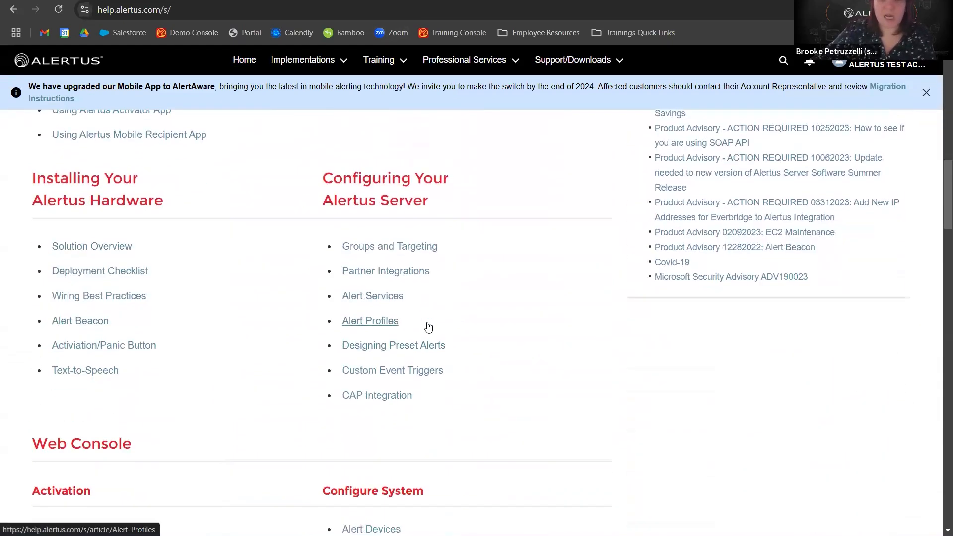
scroll(428, 326, down, 6)
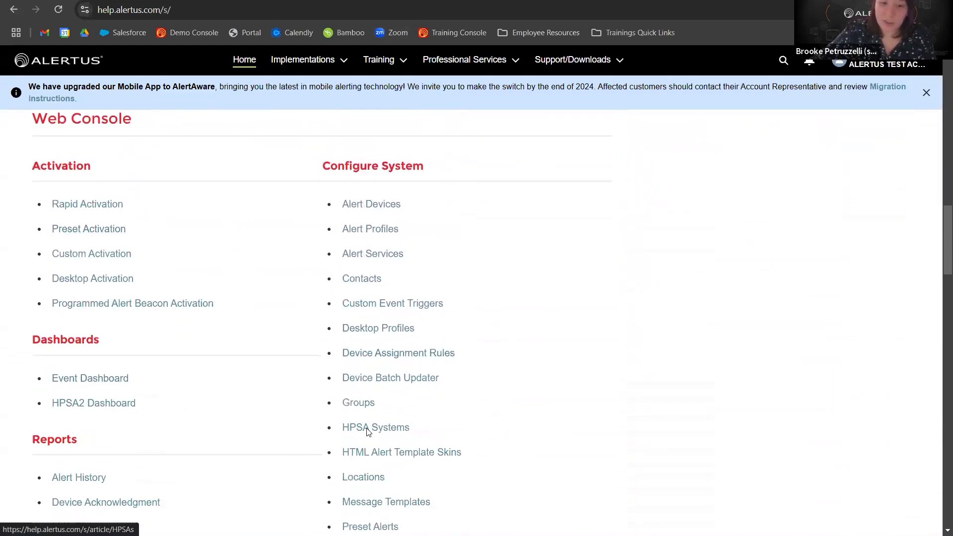
scroll(368, 432, down, 2)
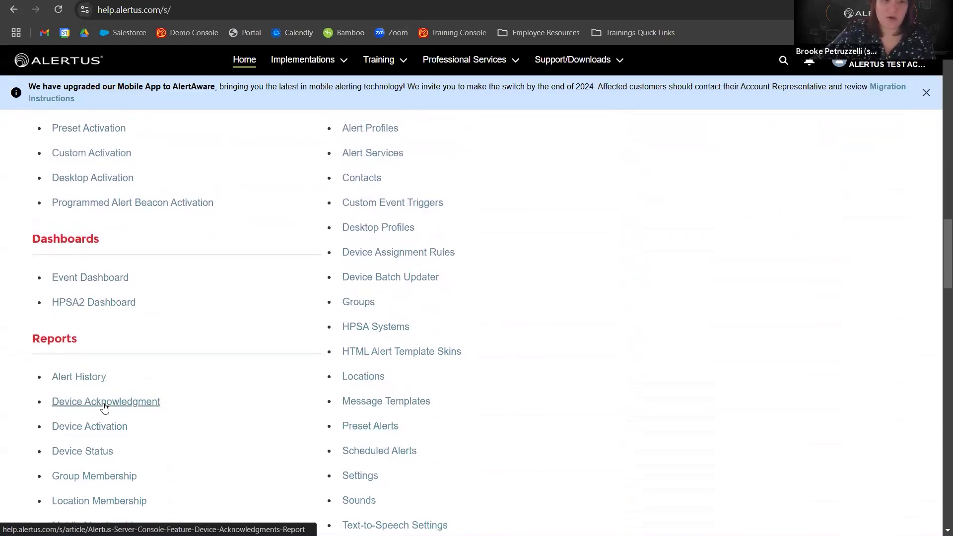
scroll(104, 407, up, 2)
Open the Custom Activation knowledge article and scroll through its usage instructions.
click(100, 273)
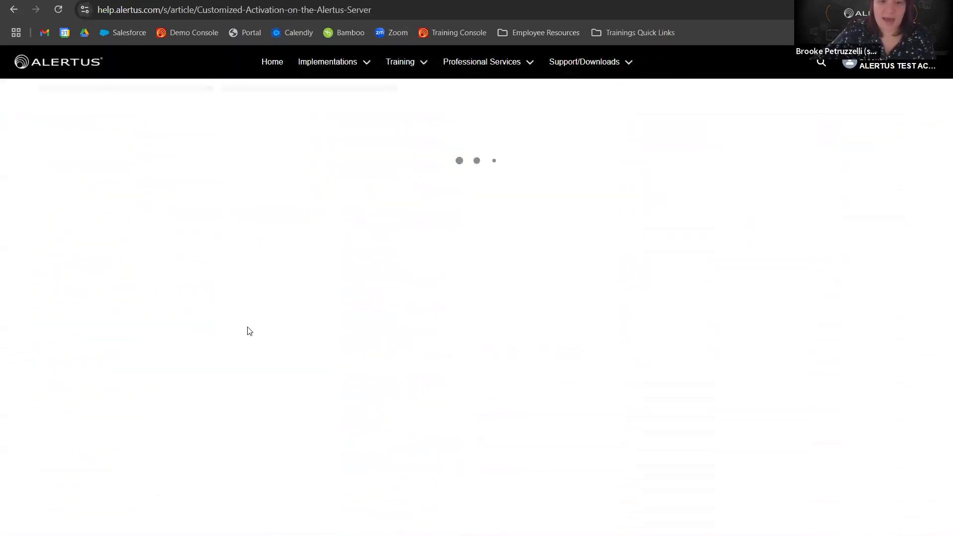
scroll(249, 332, down, 5)
scroll(249, 332, down, 3)
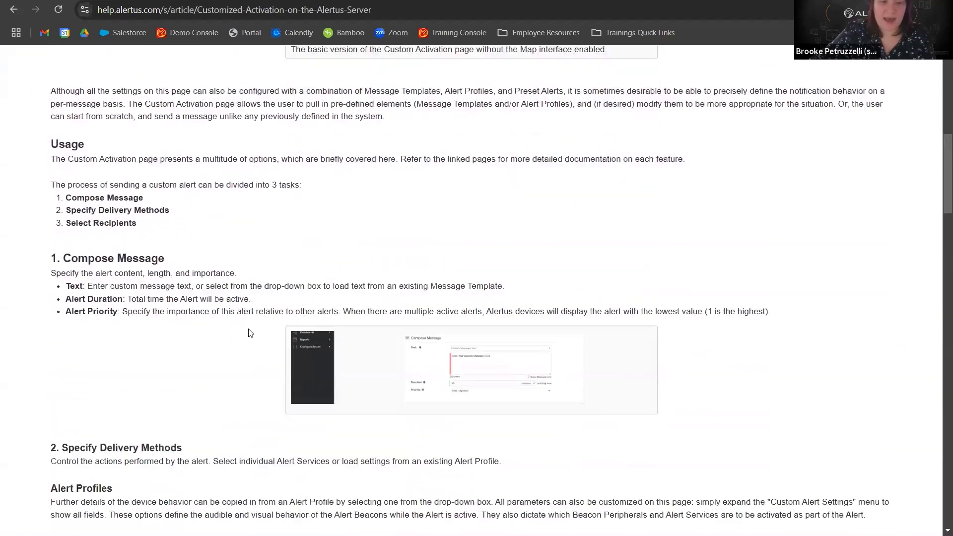
scroll(255, 333, up, 9)
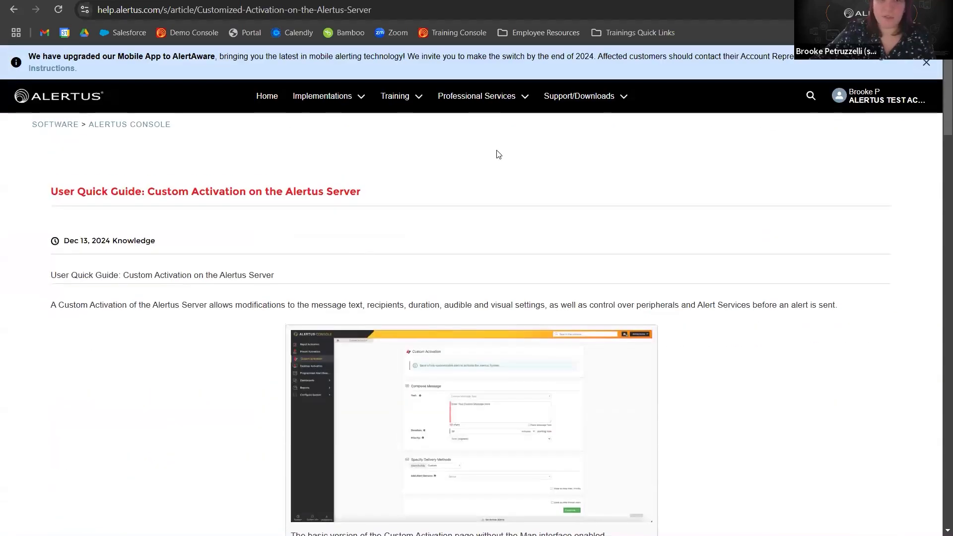
Go back to the portal home page and search the knowledge base for "alert history report".
click(267, 96)
scroll(318, 120, down, 1)
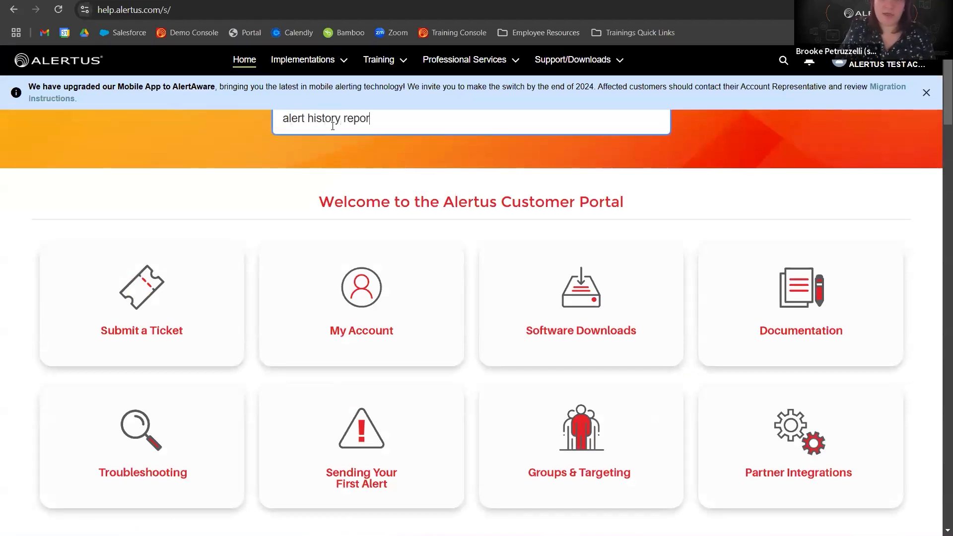
text(t)
key(Return)
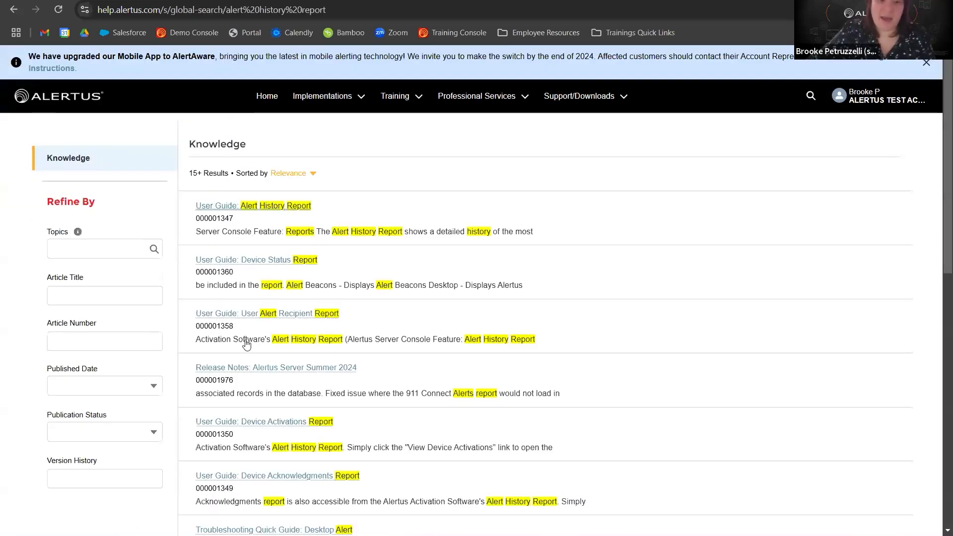
Open and scroll through the User Guide: Alert History Report article, and return to the Alertus Console browser tab.
click(272, 206)
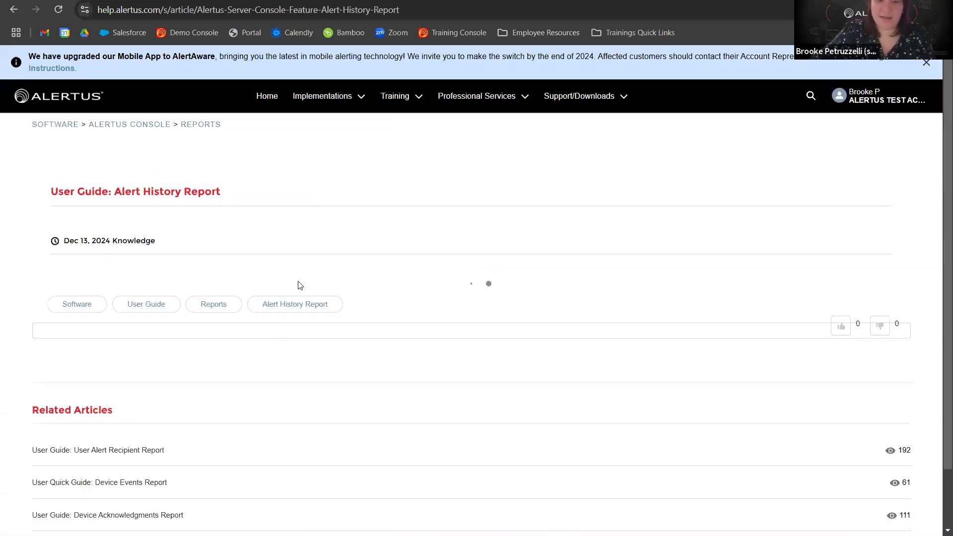
scroll(298, 286, down, 5)
scroll(273, 284, up, 5)
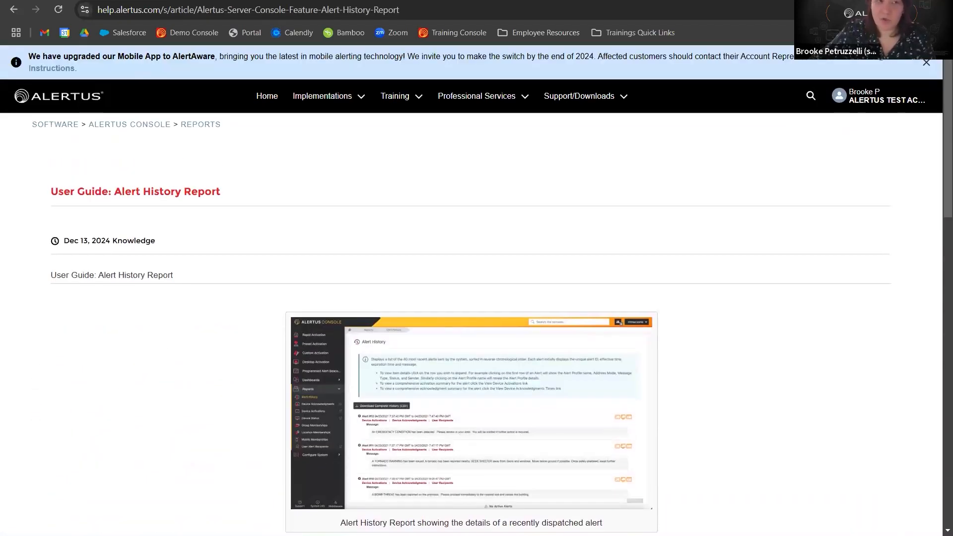
click(50, 1)
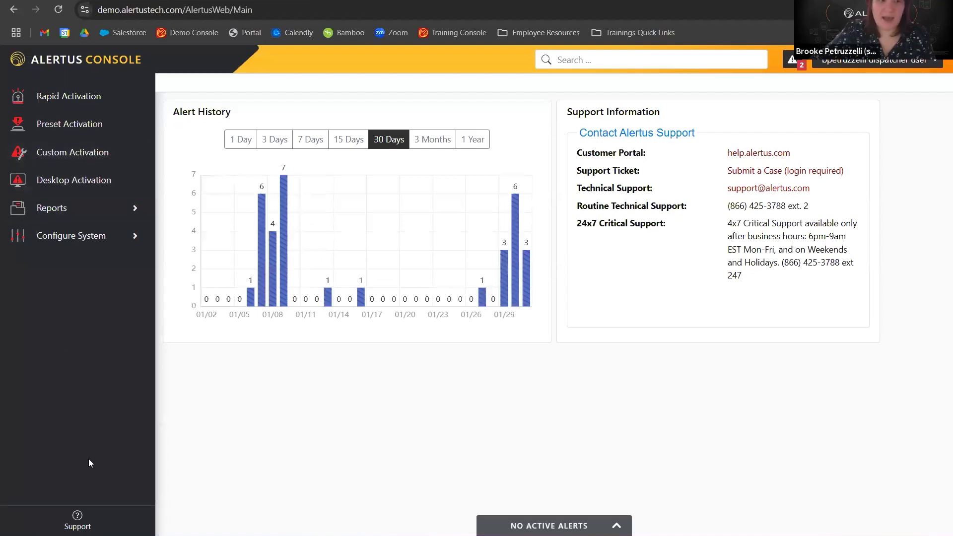